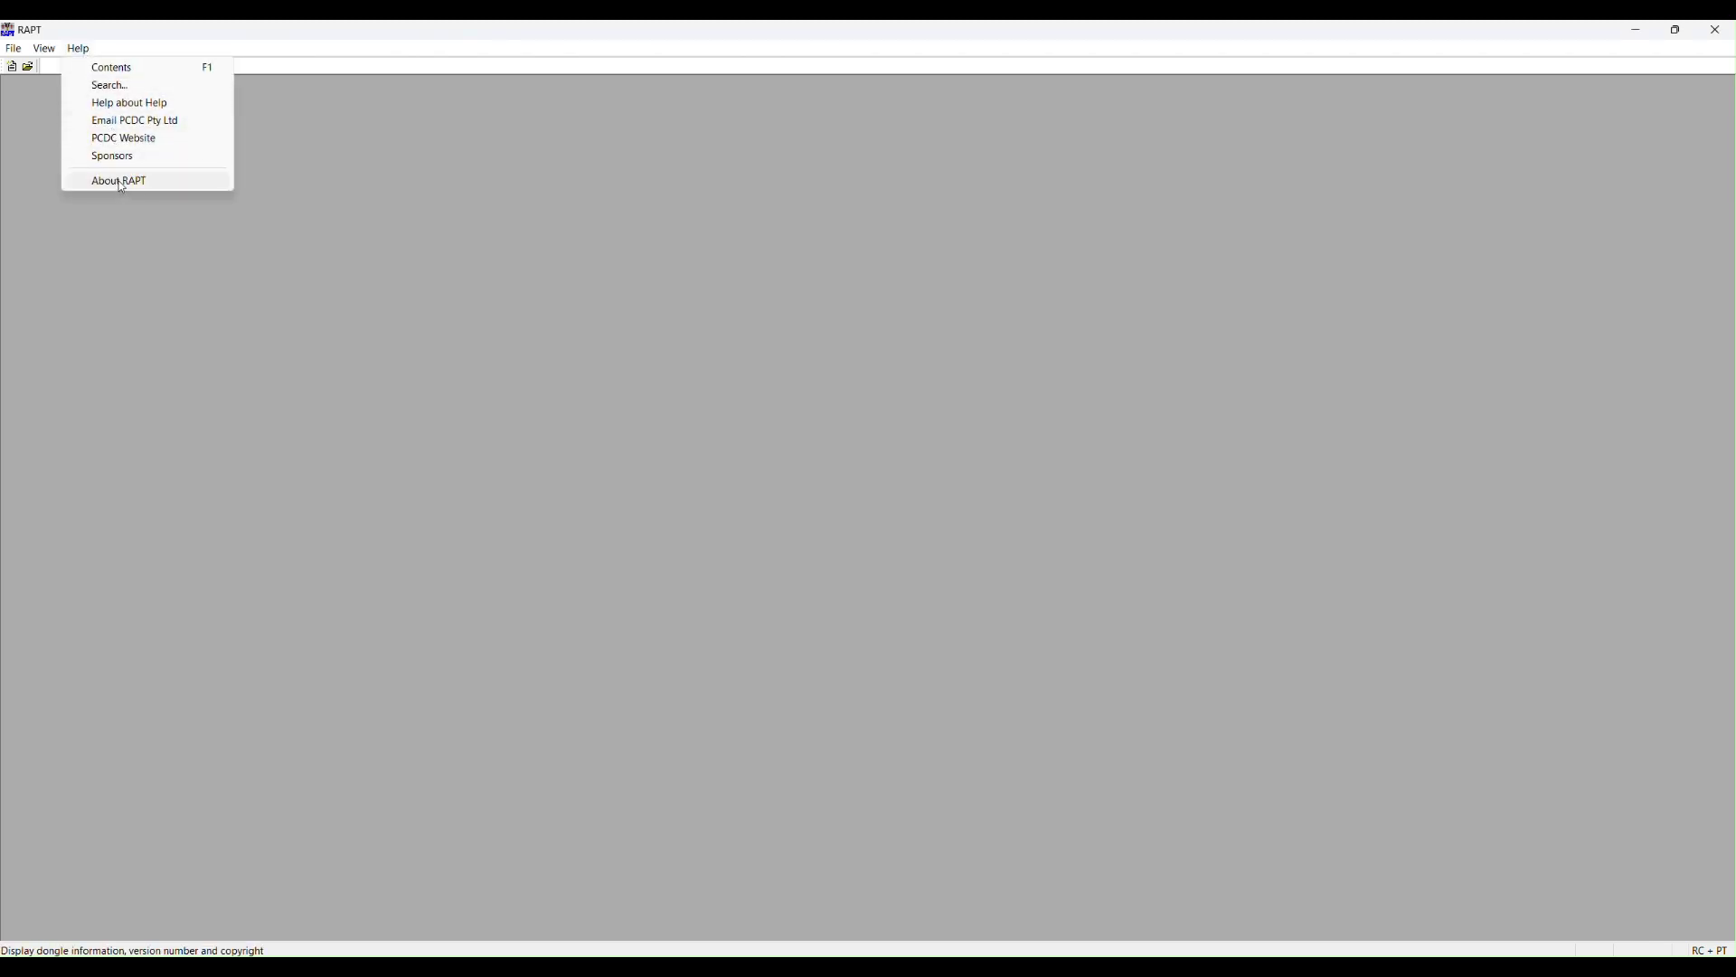
Step: View RAPT's version, dongle and licence information, and close the information window
{"action": "left_click", "coordinate": [122, 183]}
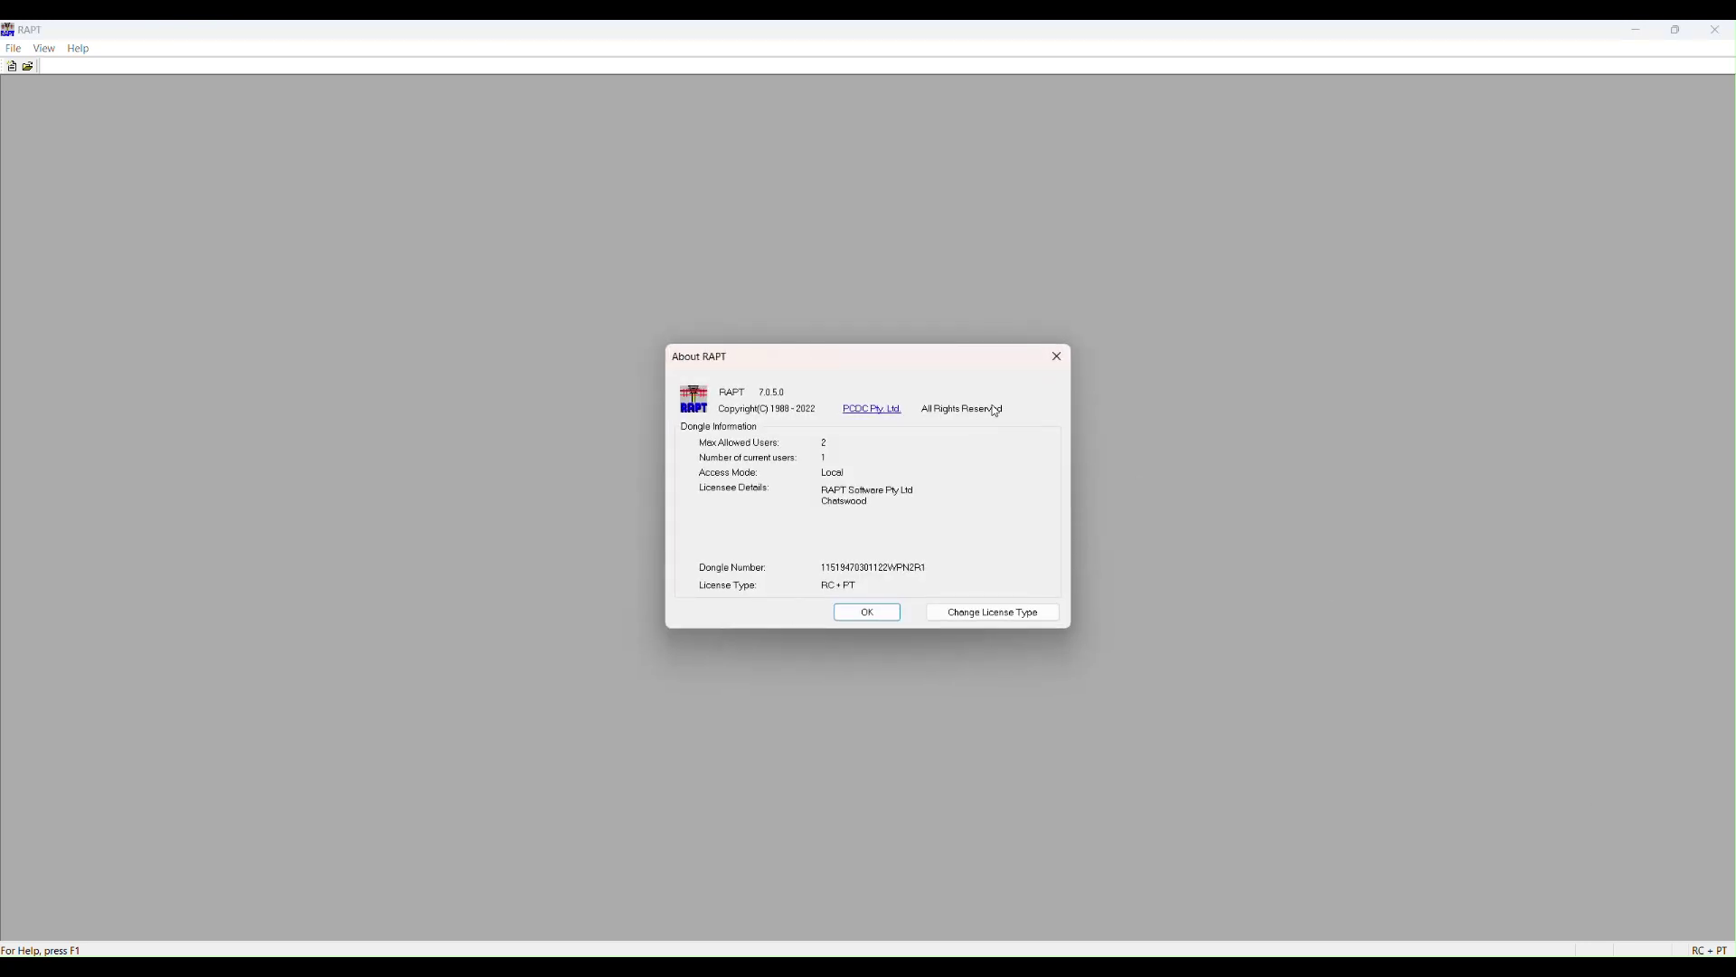
{"action": "left_click", "coordinate": [1054, 357]}
{"action": "left_click", "coordinate": [79, 49]}
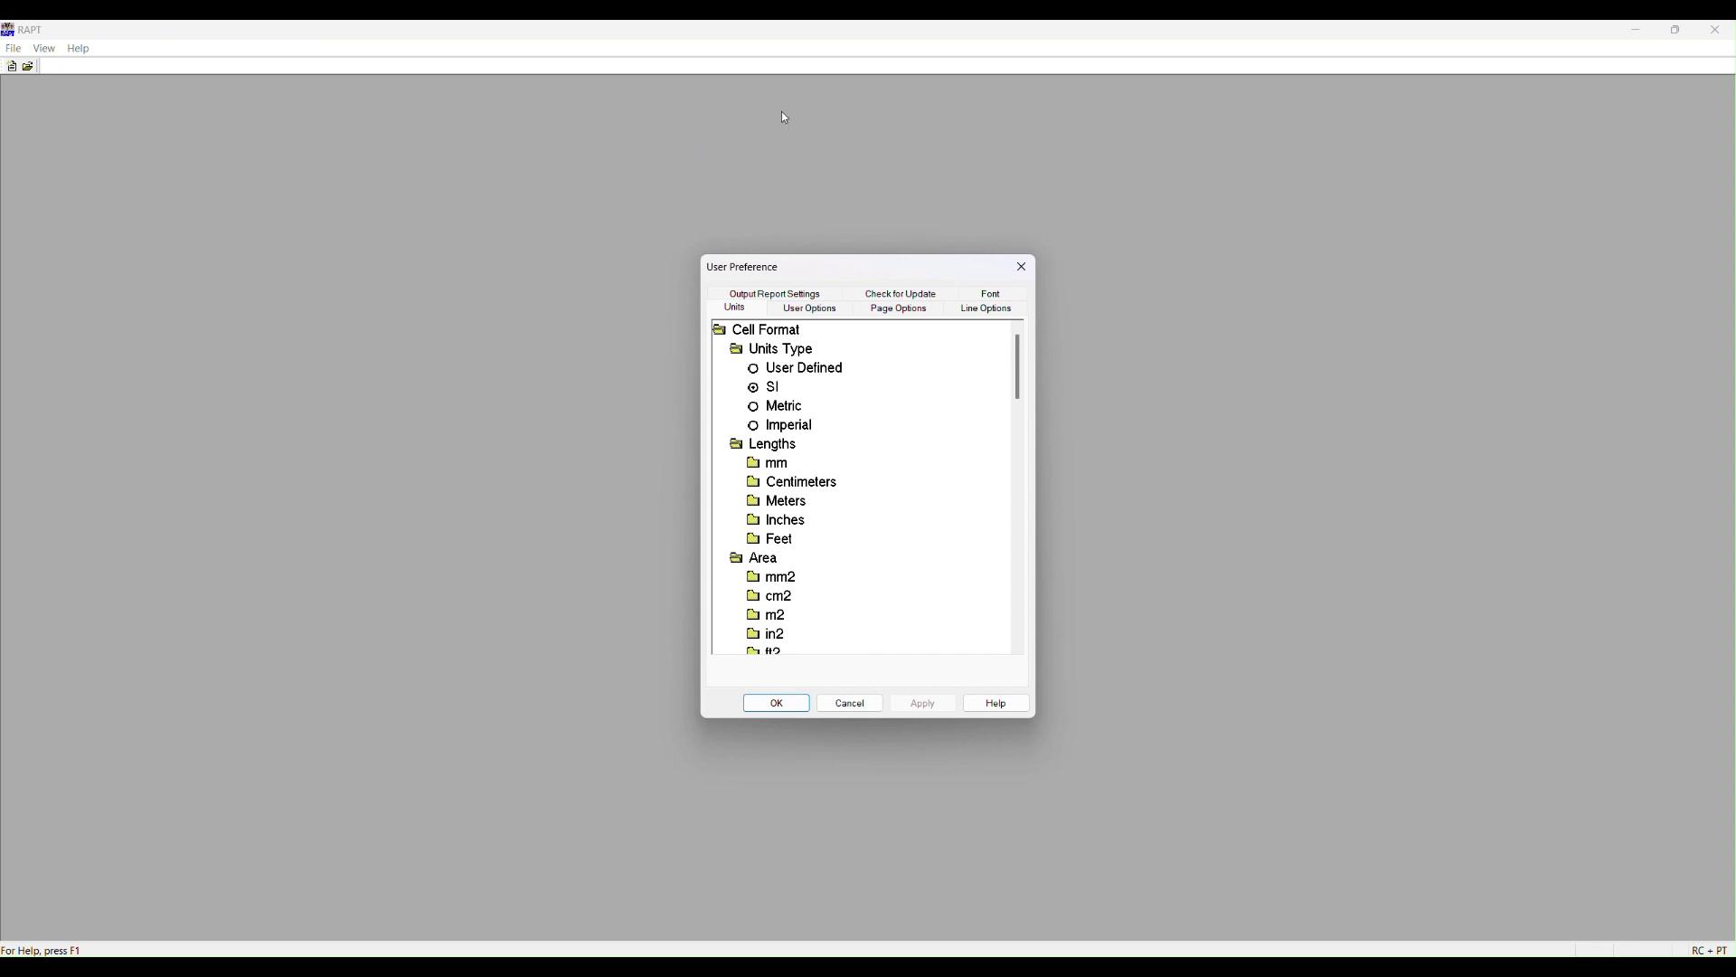
Step: Examine the decimal-place choices for centimetre lengths in the units preferences, leaving the SI units type unchanged
{"action": "left_click", "coordinate": [777, 53]}
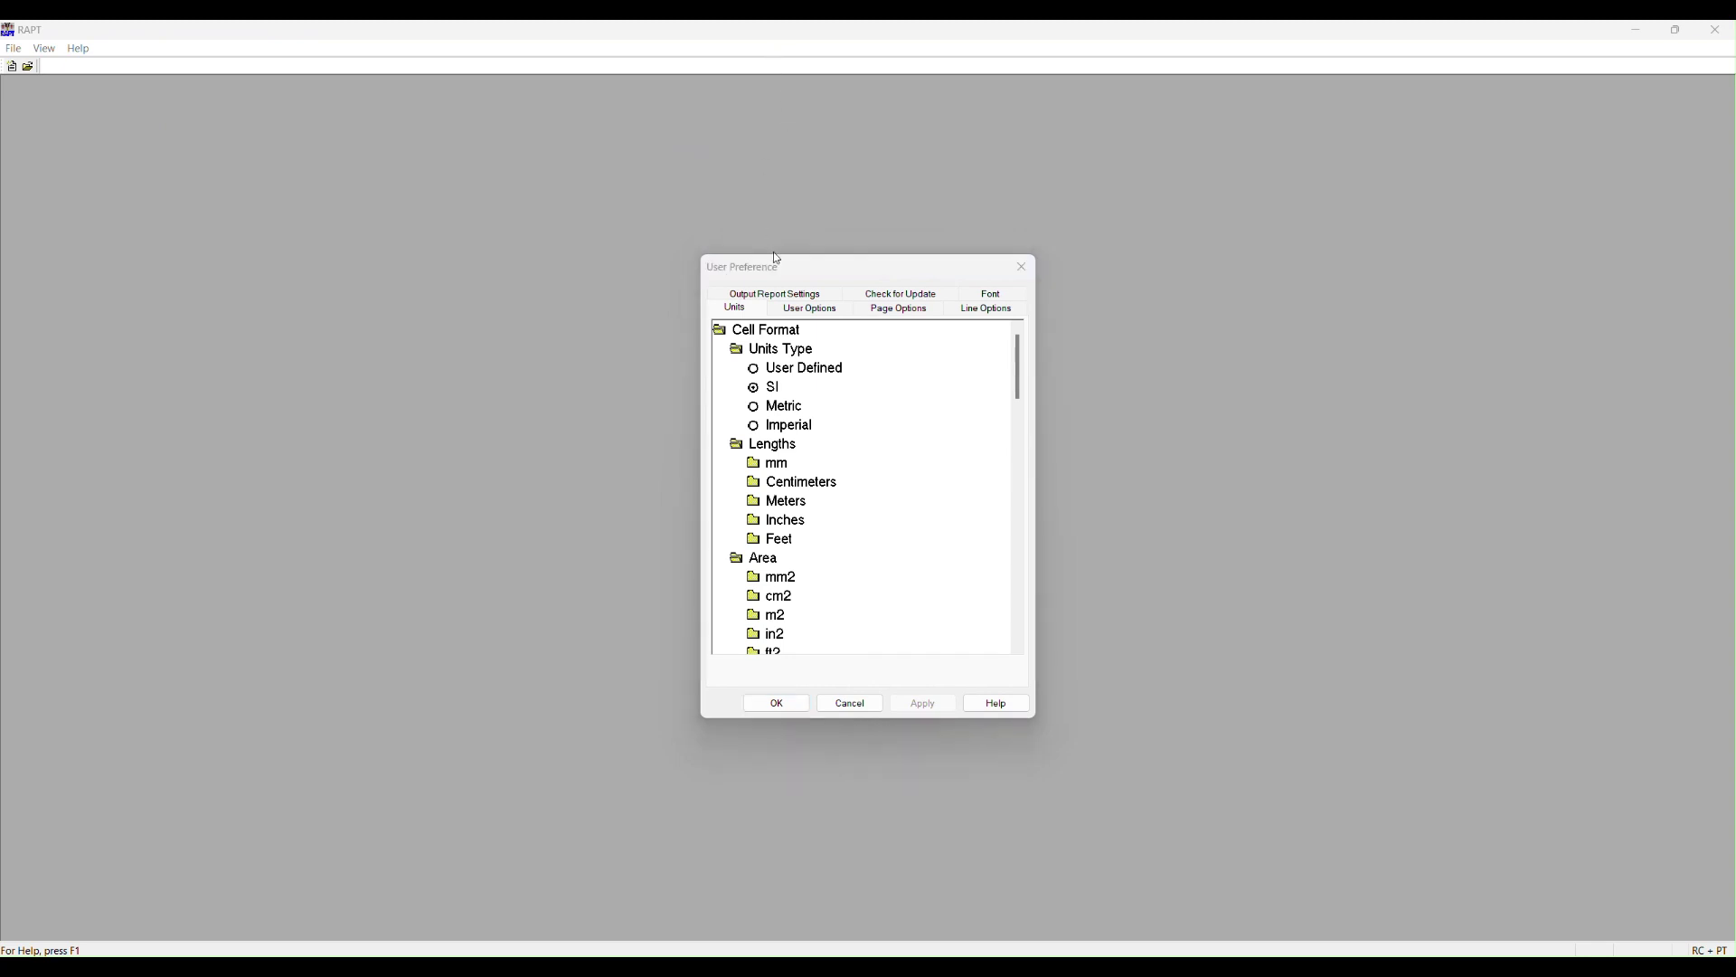
{"action": "left_click_drag", "start_coordinate": [772, 263], "coordinate": [738, 220]}
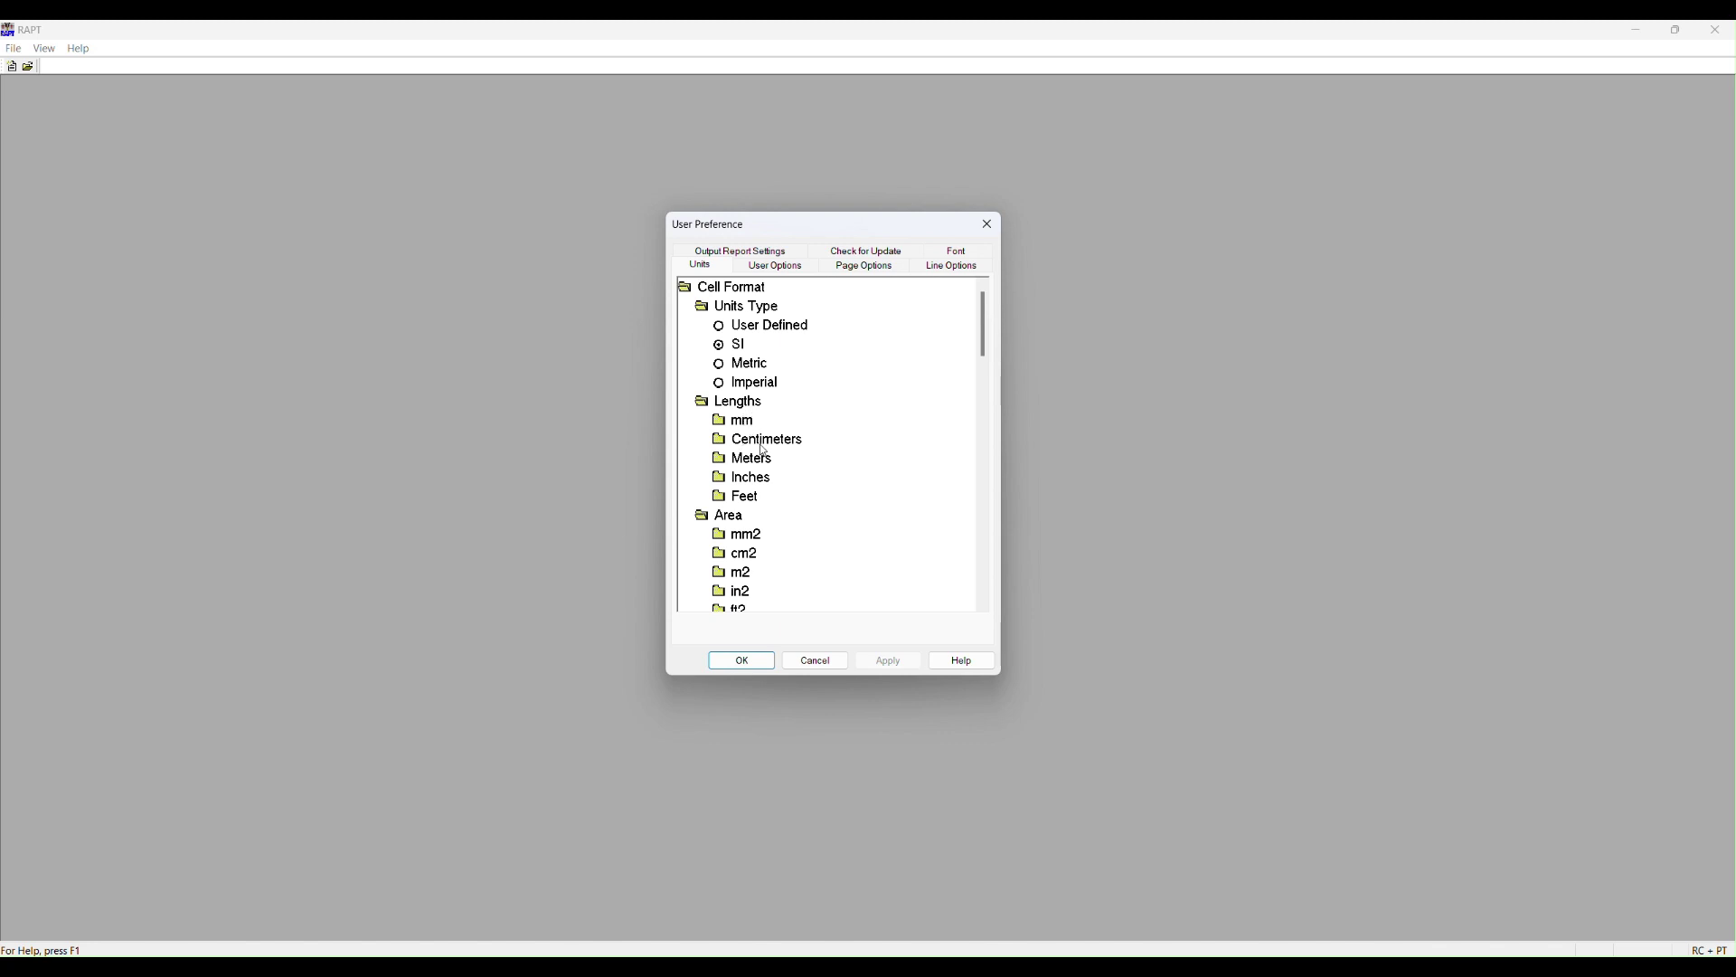
{"action": "left_click", "coordinate": [756, 443]}
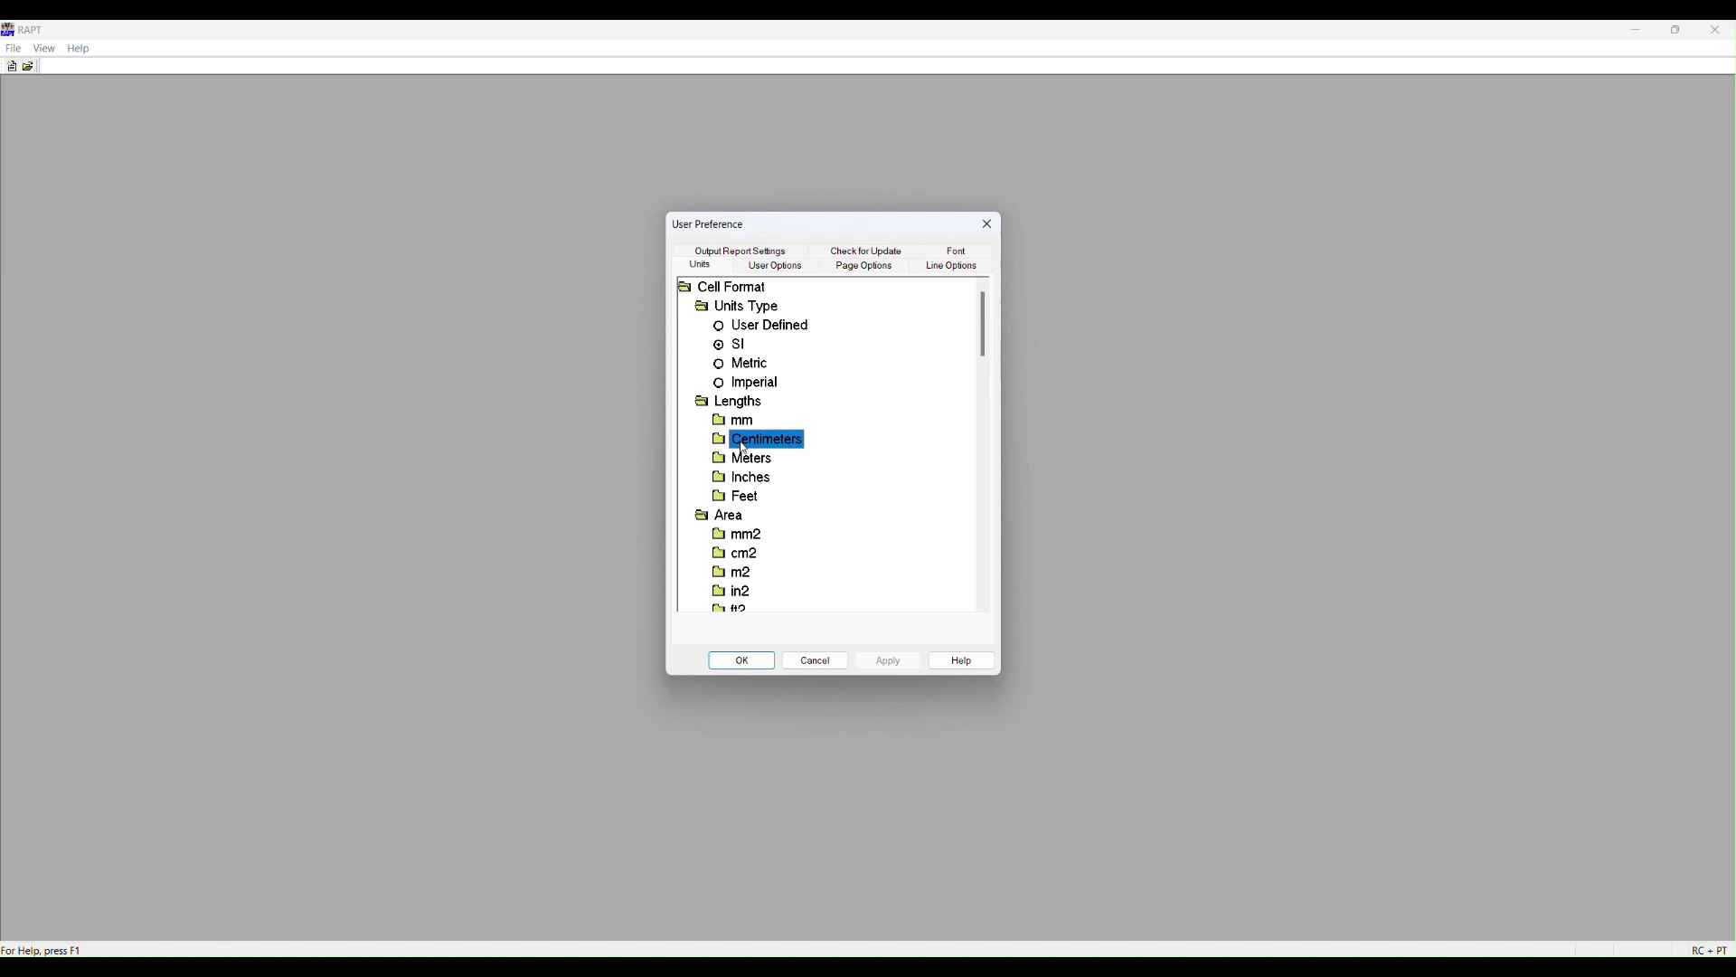
{"action": "double_click", "coordinate": [726, 446]}
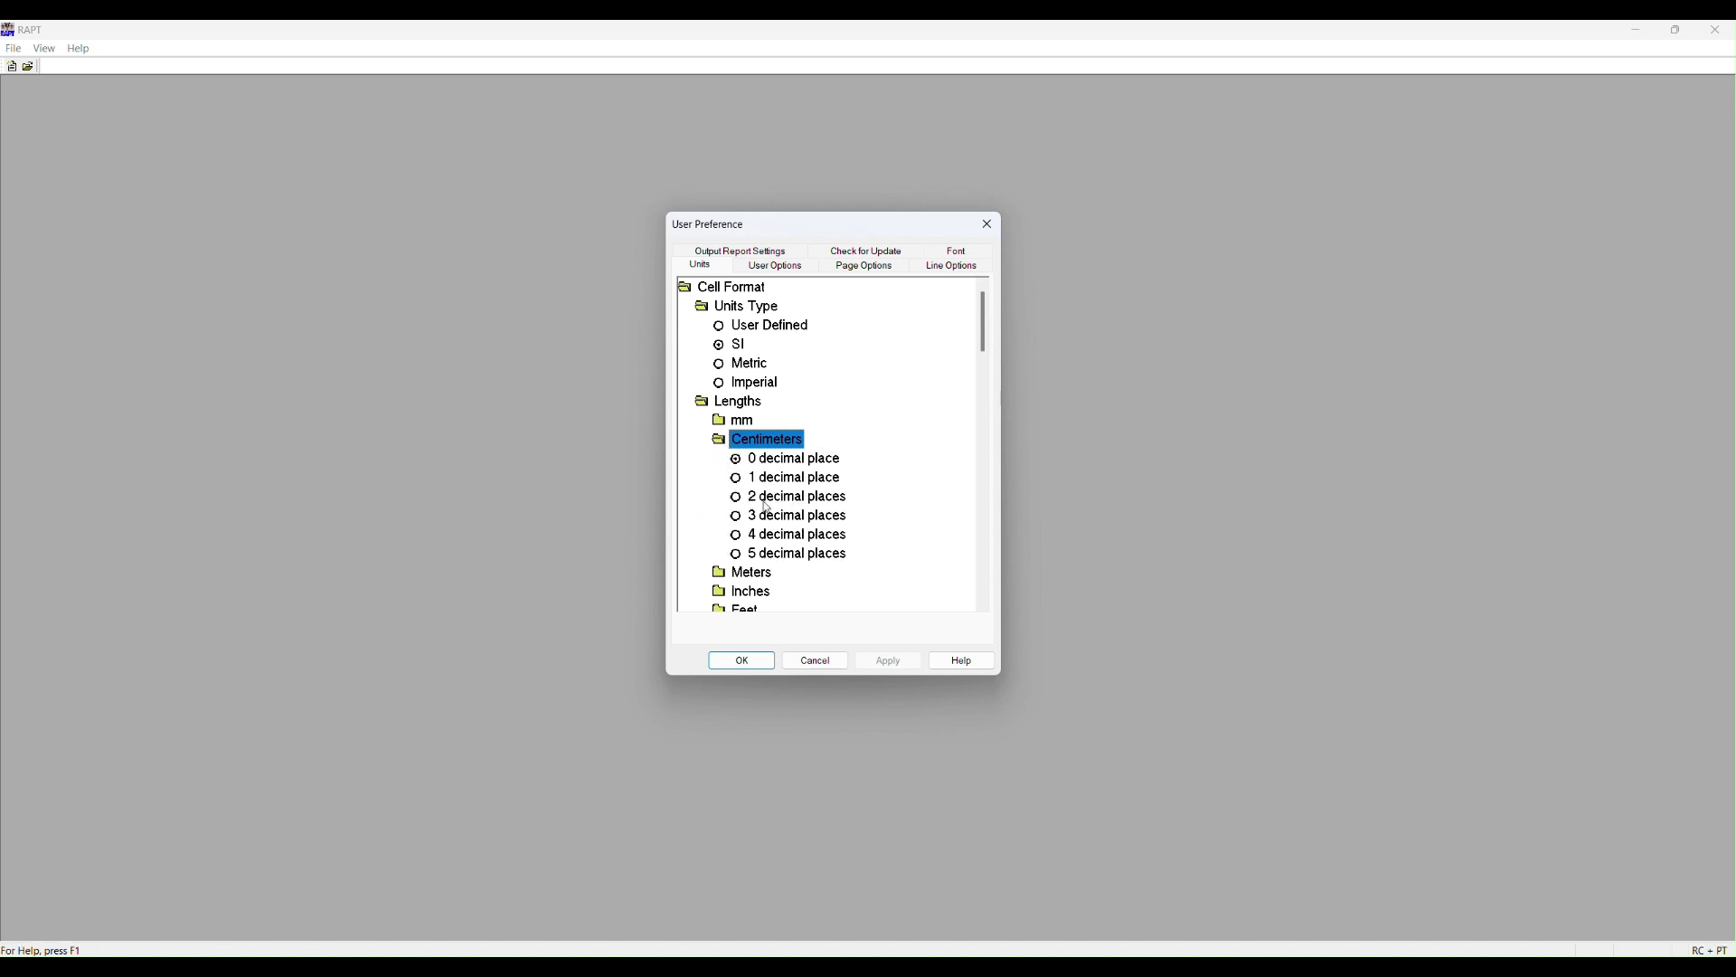
{"action": "double_click", "coordinate": [721, 449]}
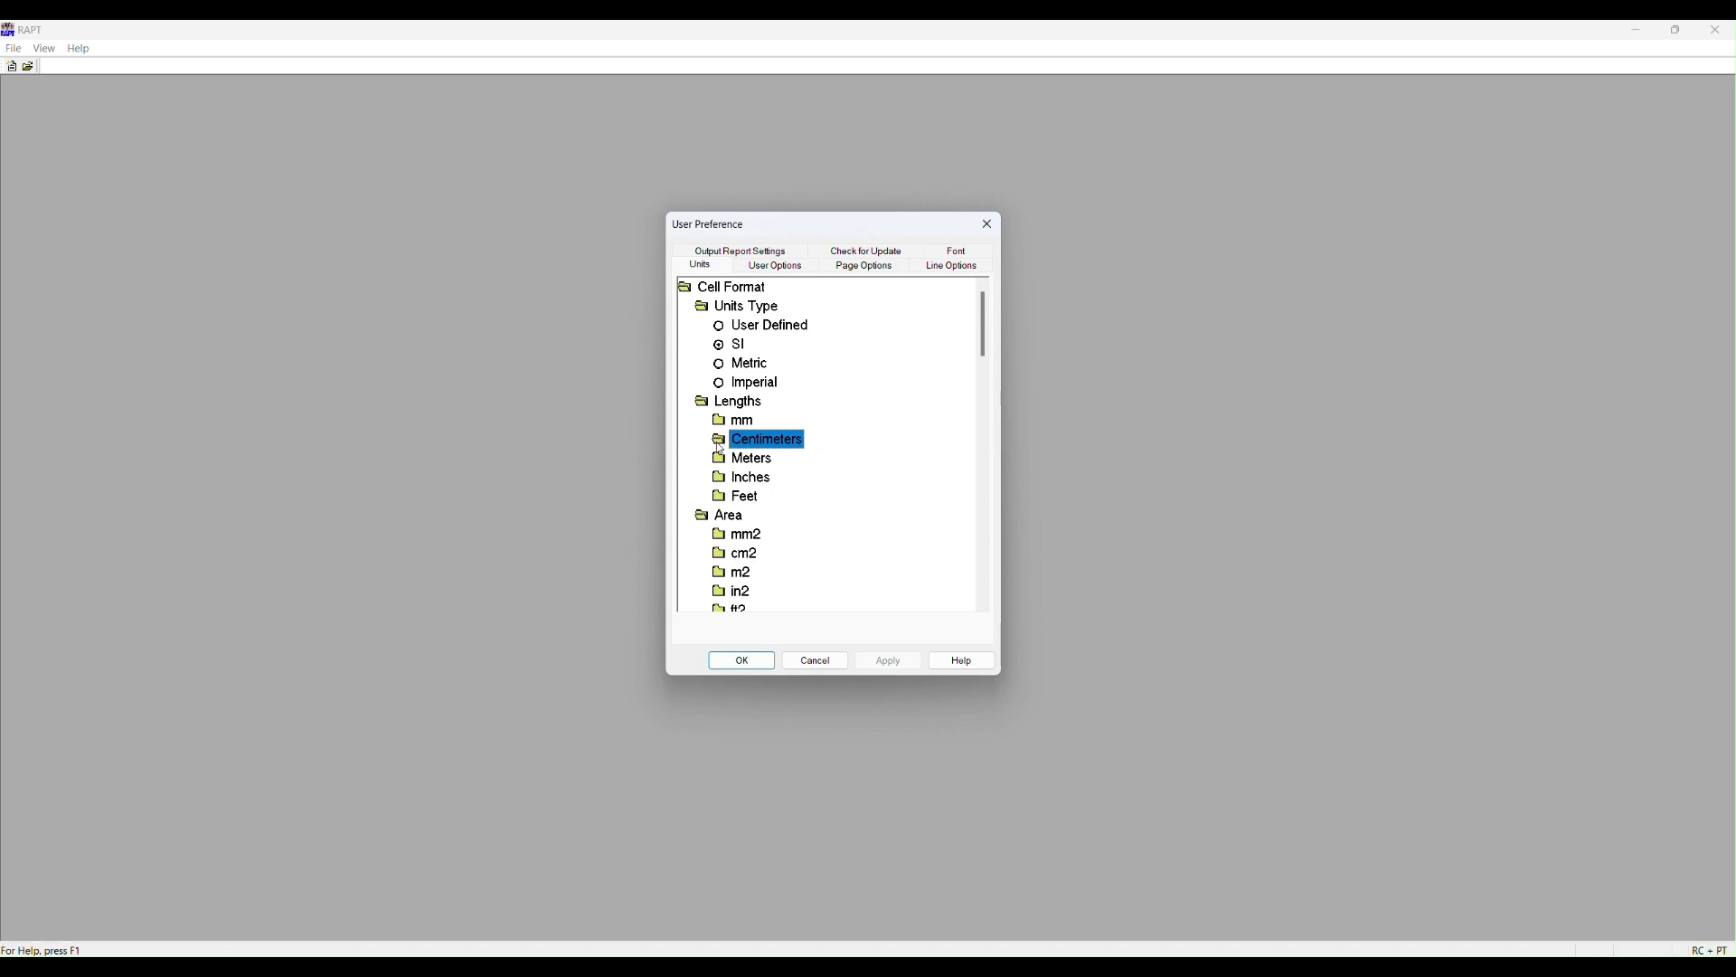
Step: Review the user, page, line and font preferences, including the icon size choices
{"action": "left_click", "coordinate": [765, 268]}
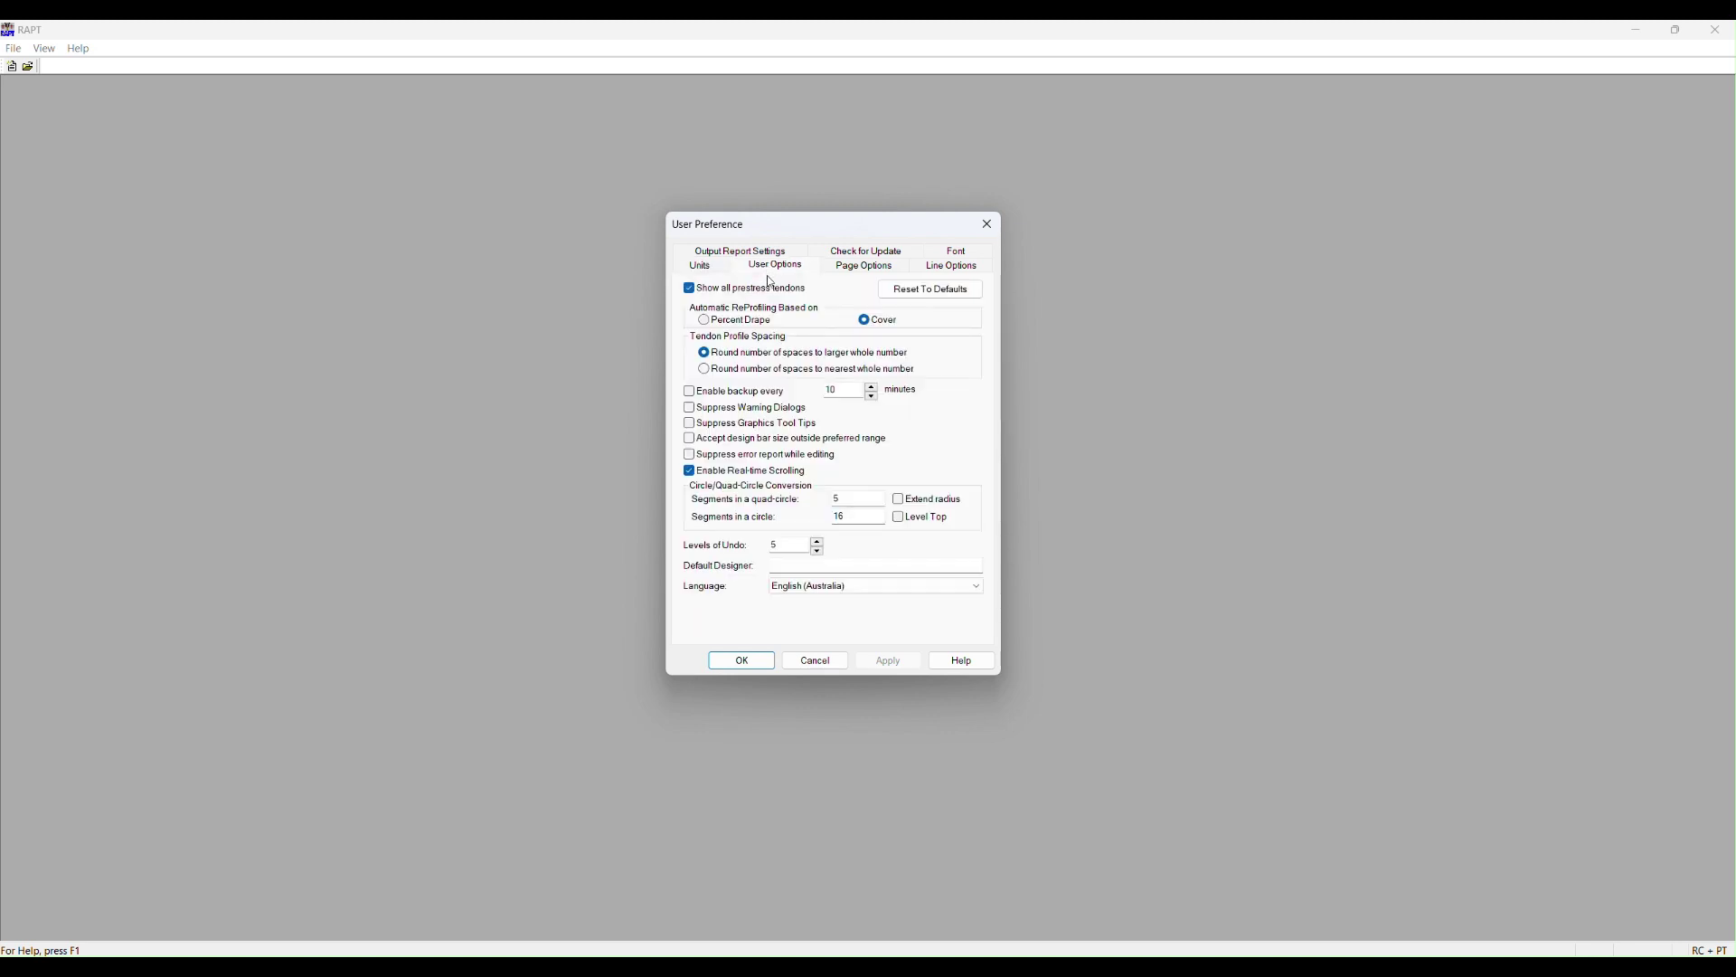
{"action": "left_click", "coordinate": [790, 55]}
{"action": "left_click", "coordinate": [866, 269]}
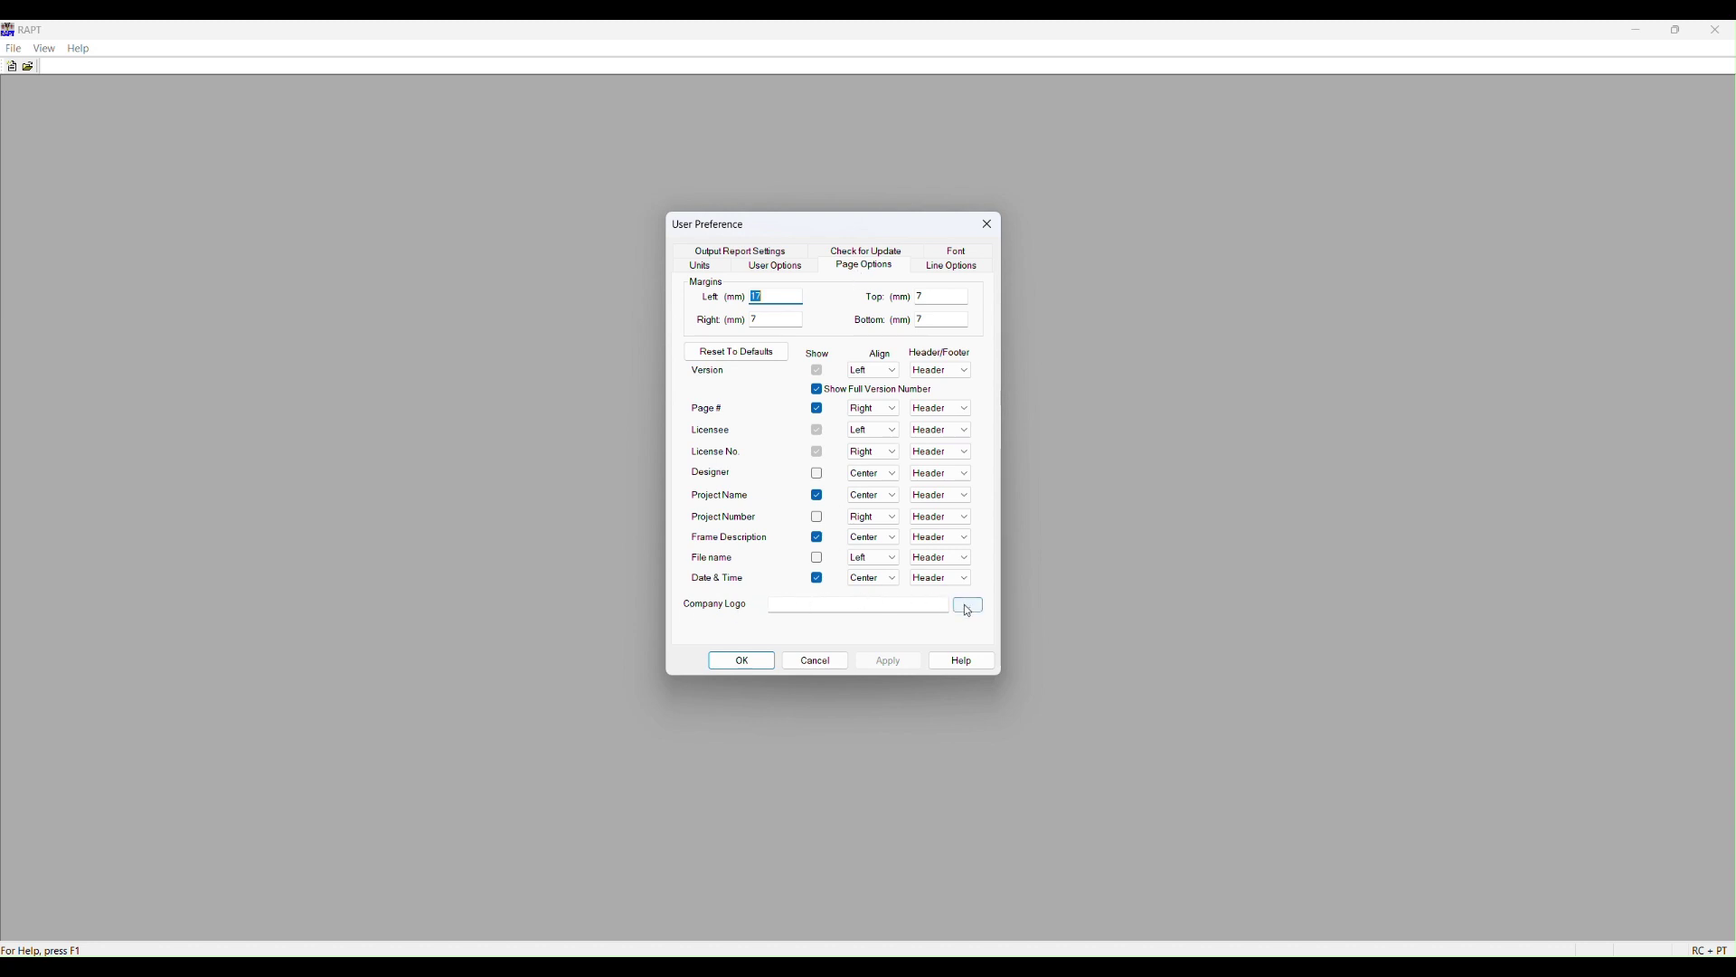
{"action": "left_click", "coordinate": [944, 269]}
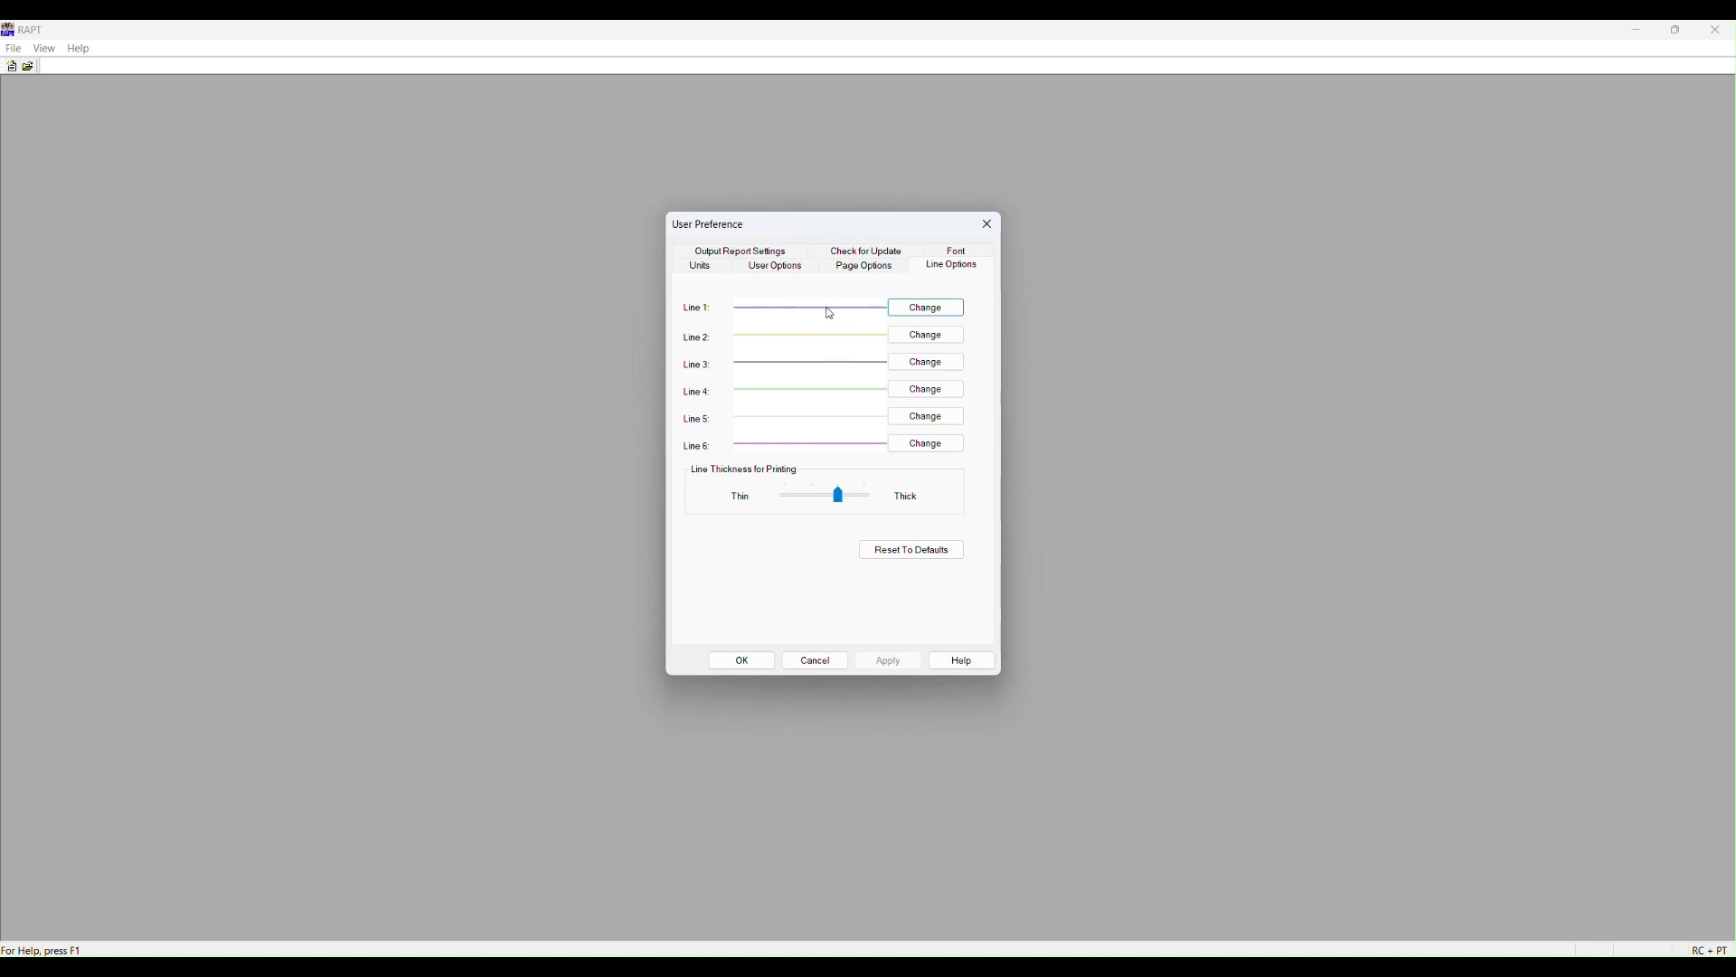
{"action": "left_click", "coordinate": [956, 251]}
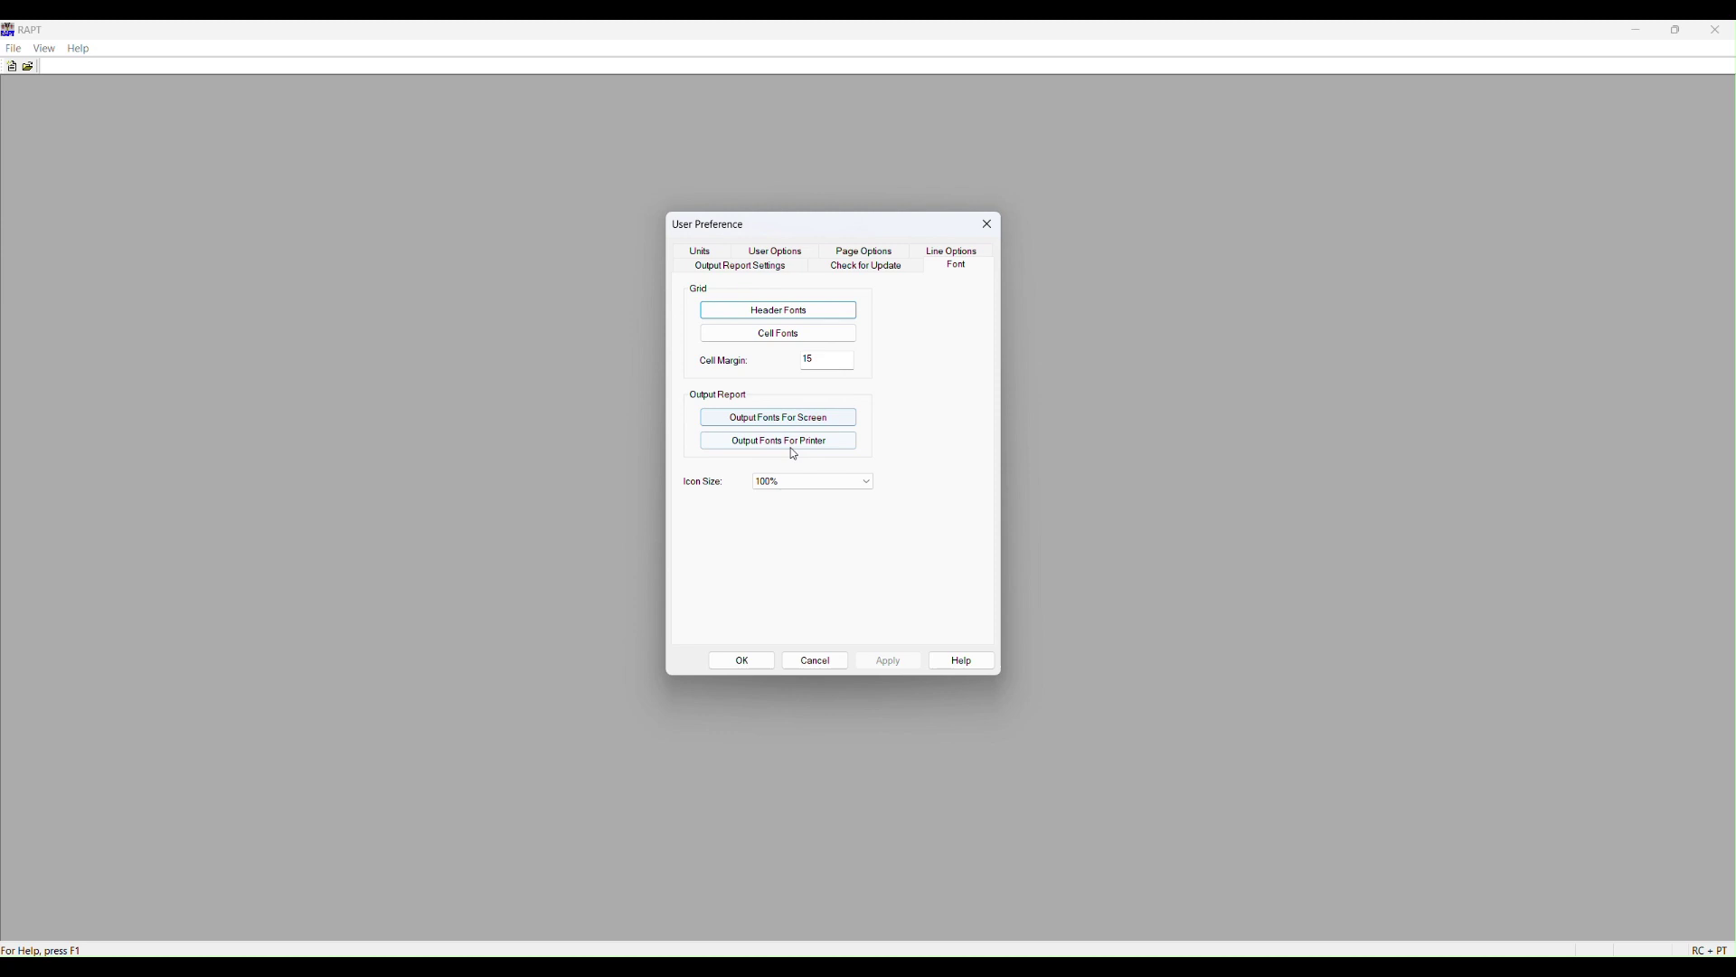
{"action": "left_click", "coordinate": [789, 481]}
{"action": "left_click", "coordinate": [815, 480]}
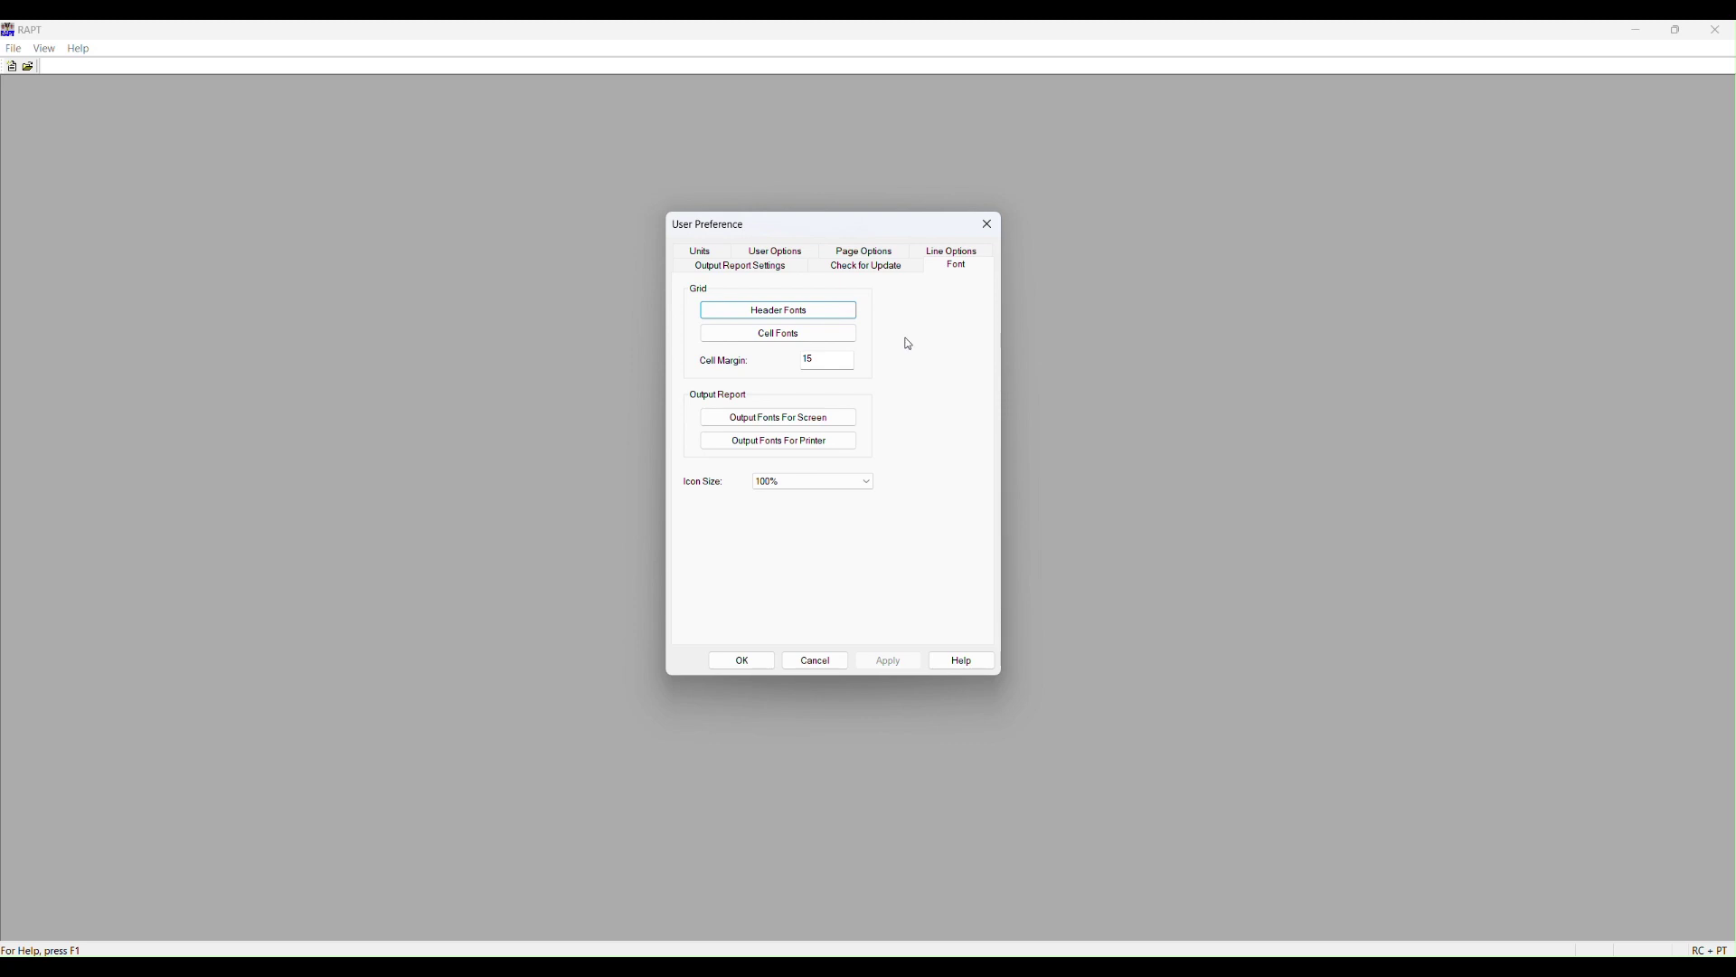
{"action": "left_click", "coordinate": [783, 58]}
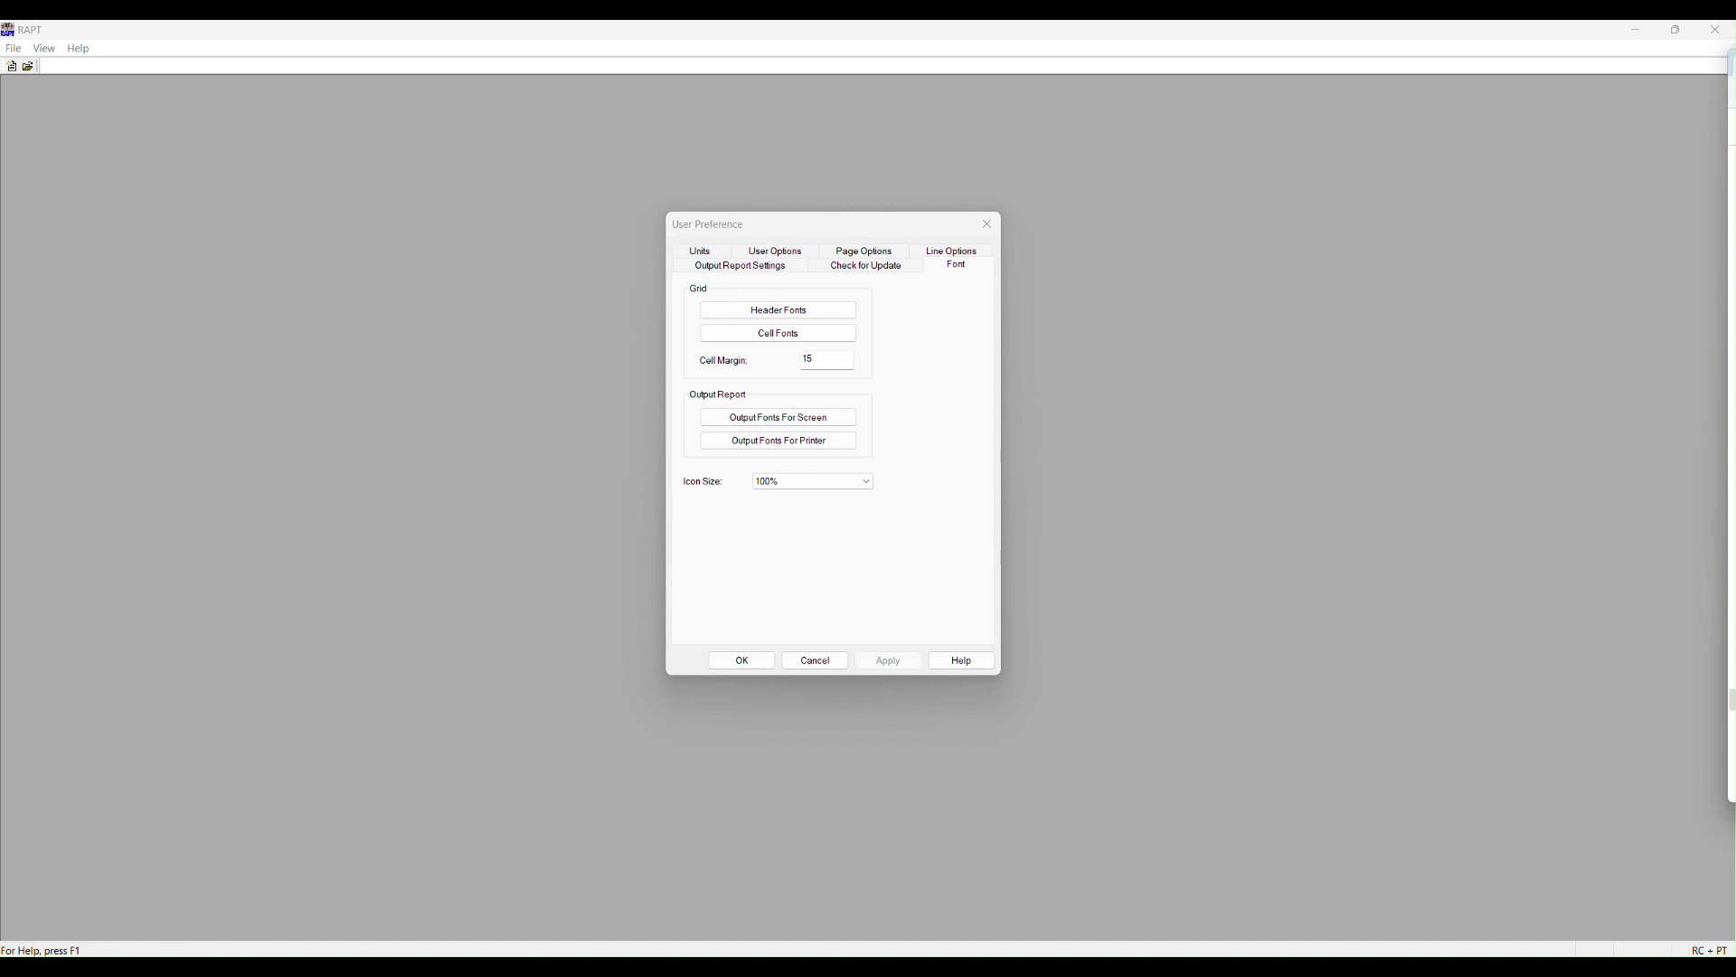
Step: Switch to File Explorer and open the high DPI compatibility settings of RAPTW.exe in the PCDC\RAPT program folder
{"action": "left_click_drag", "start_coordinate": [1735, 217], "coordinate": [579, 84]}
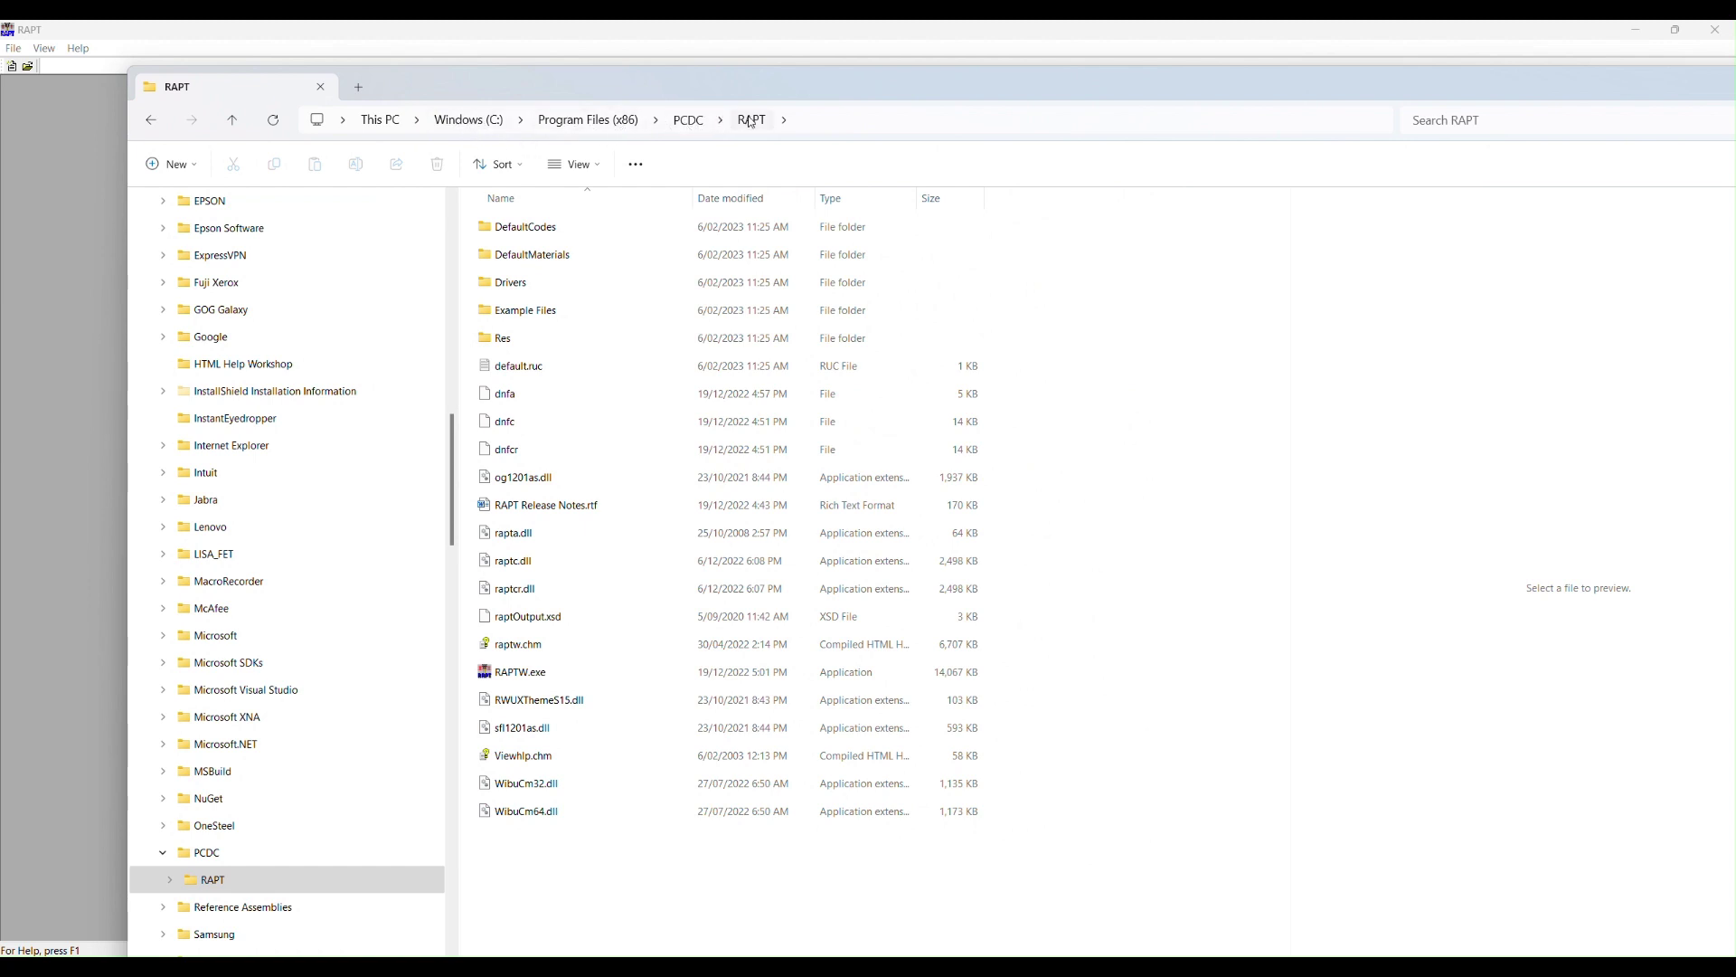
{"action": "right_click", "coordinate": [528, 679]}
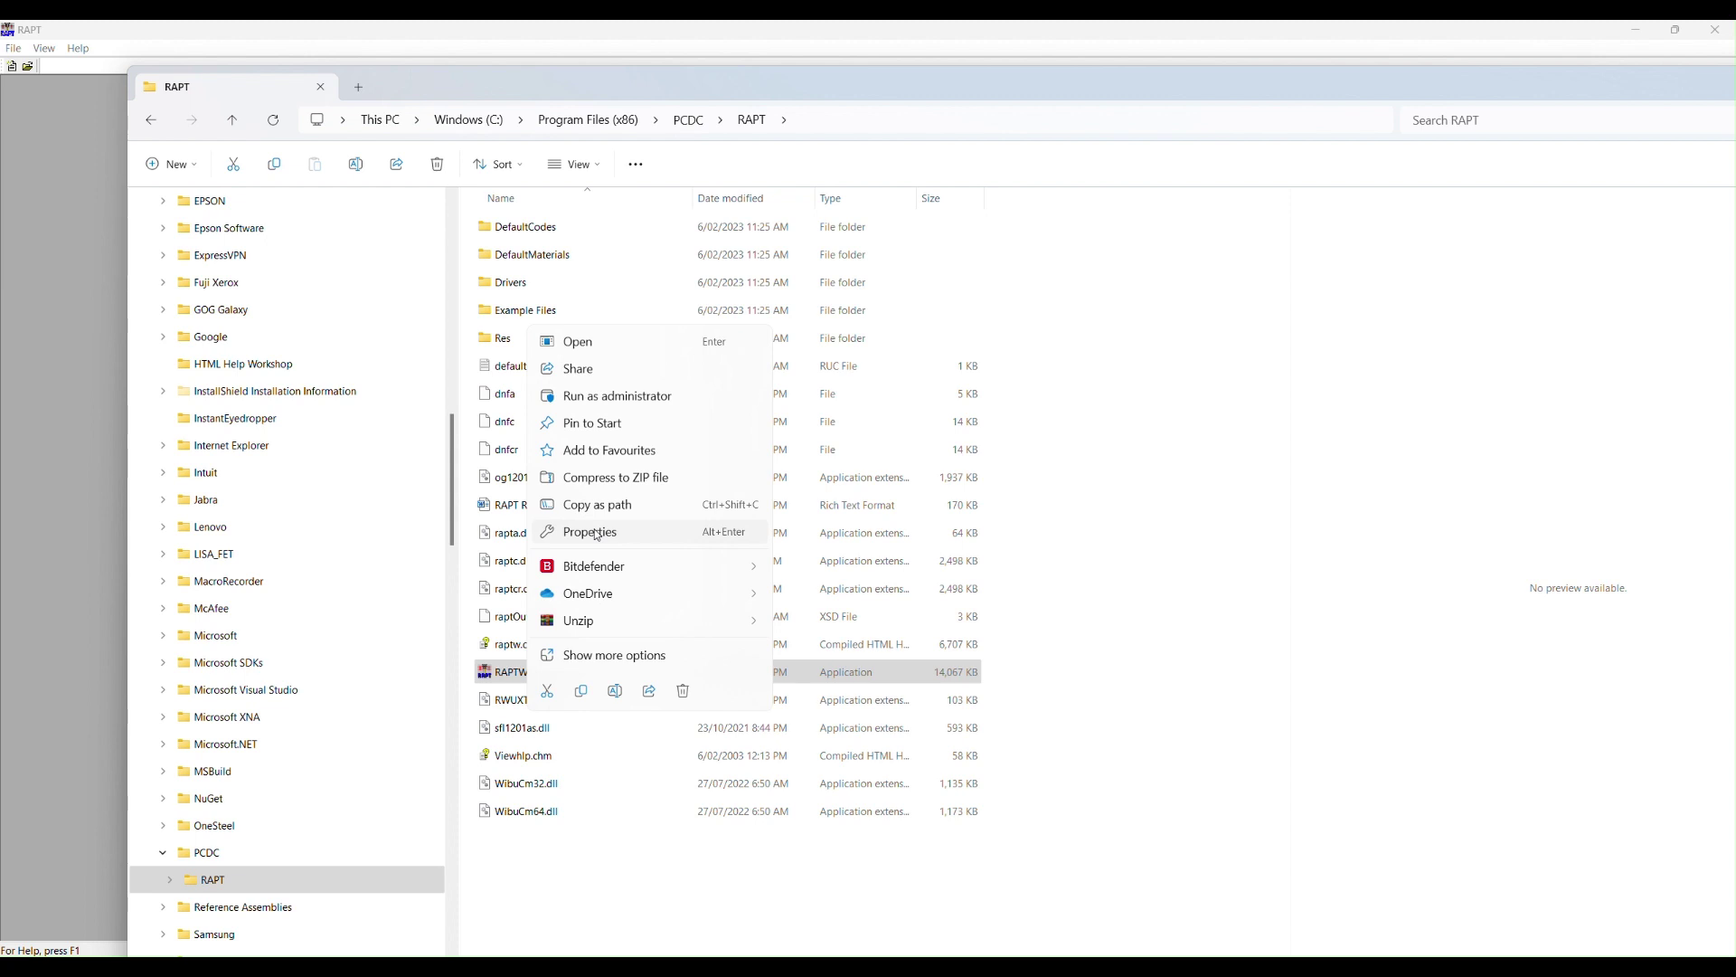
{"action": "left_click", "coordinate": [597, 533]}
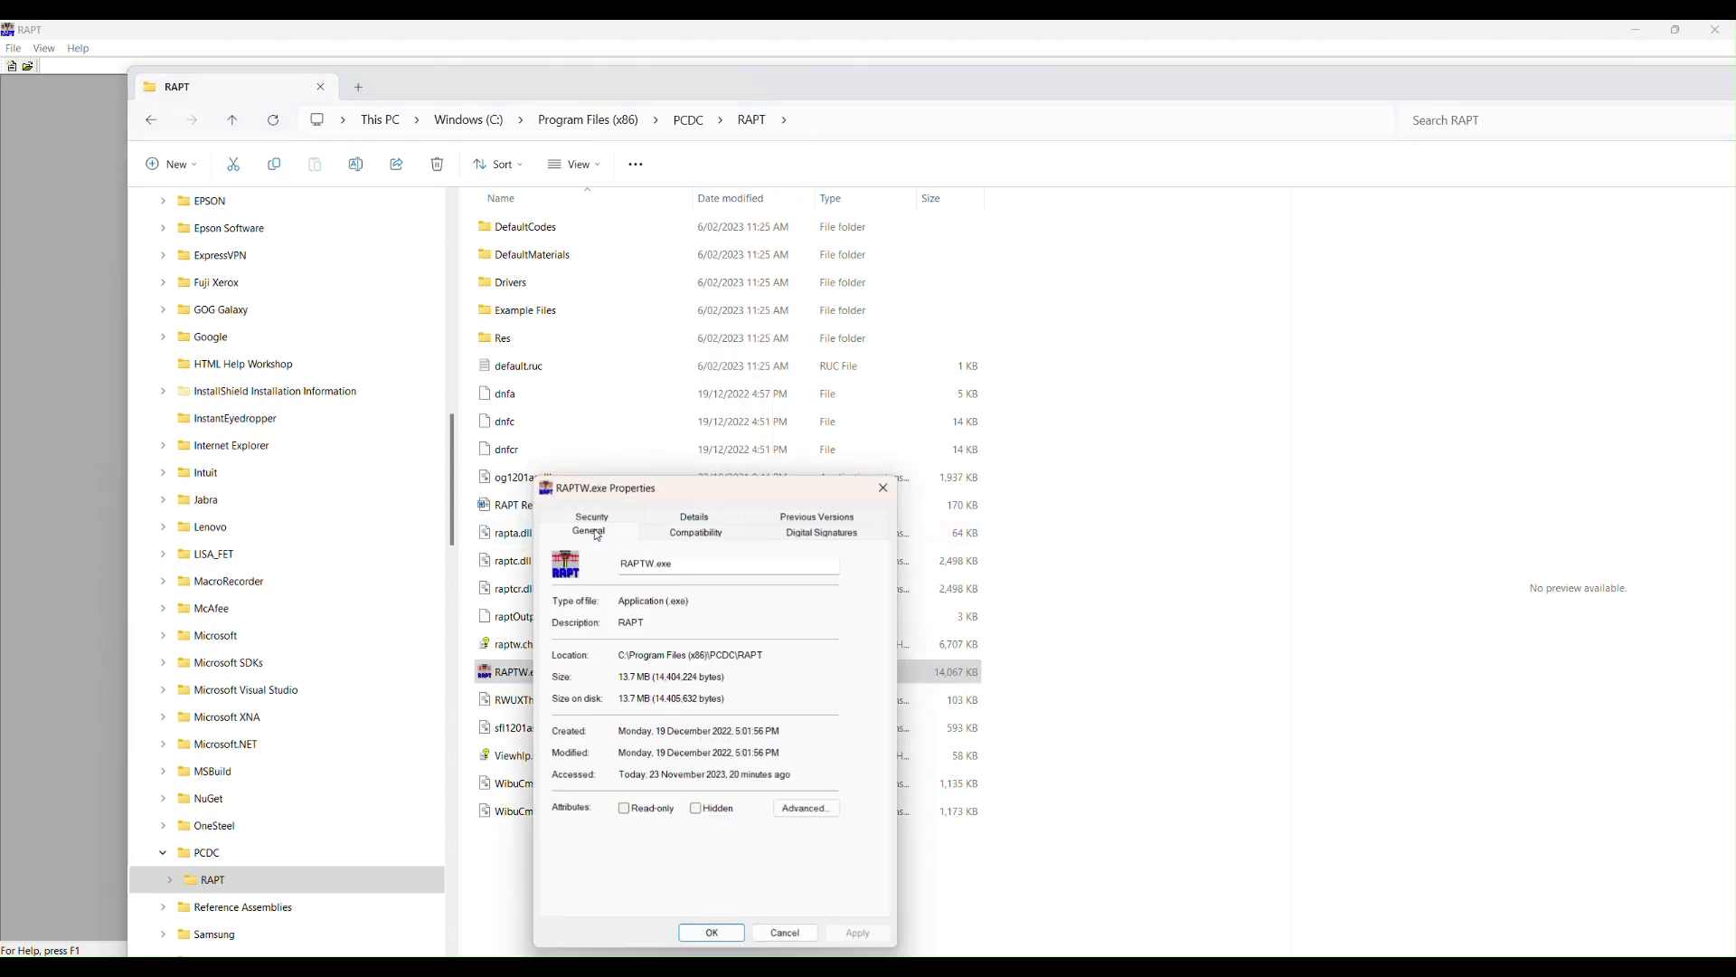
{"action": "left_click", "coordinate": [708, 536]}
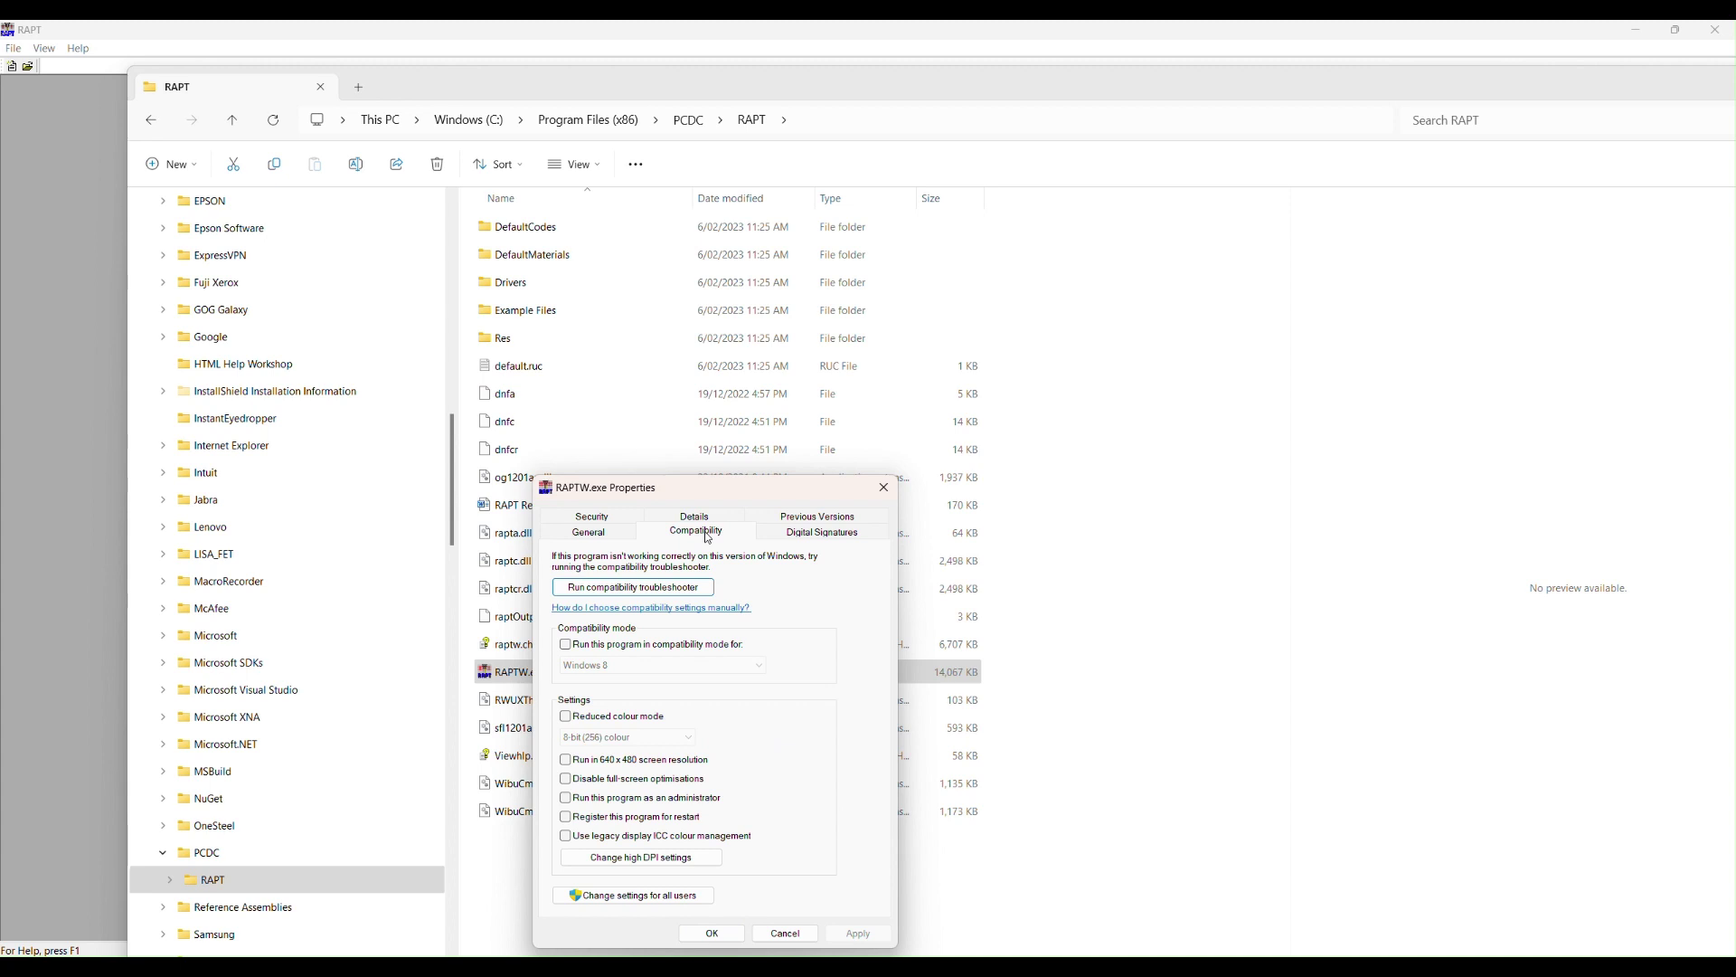
{"action": "left_click", "coordinate": [651, 865]}
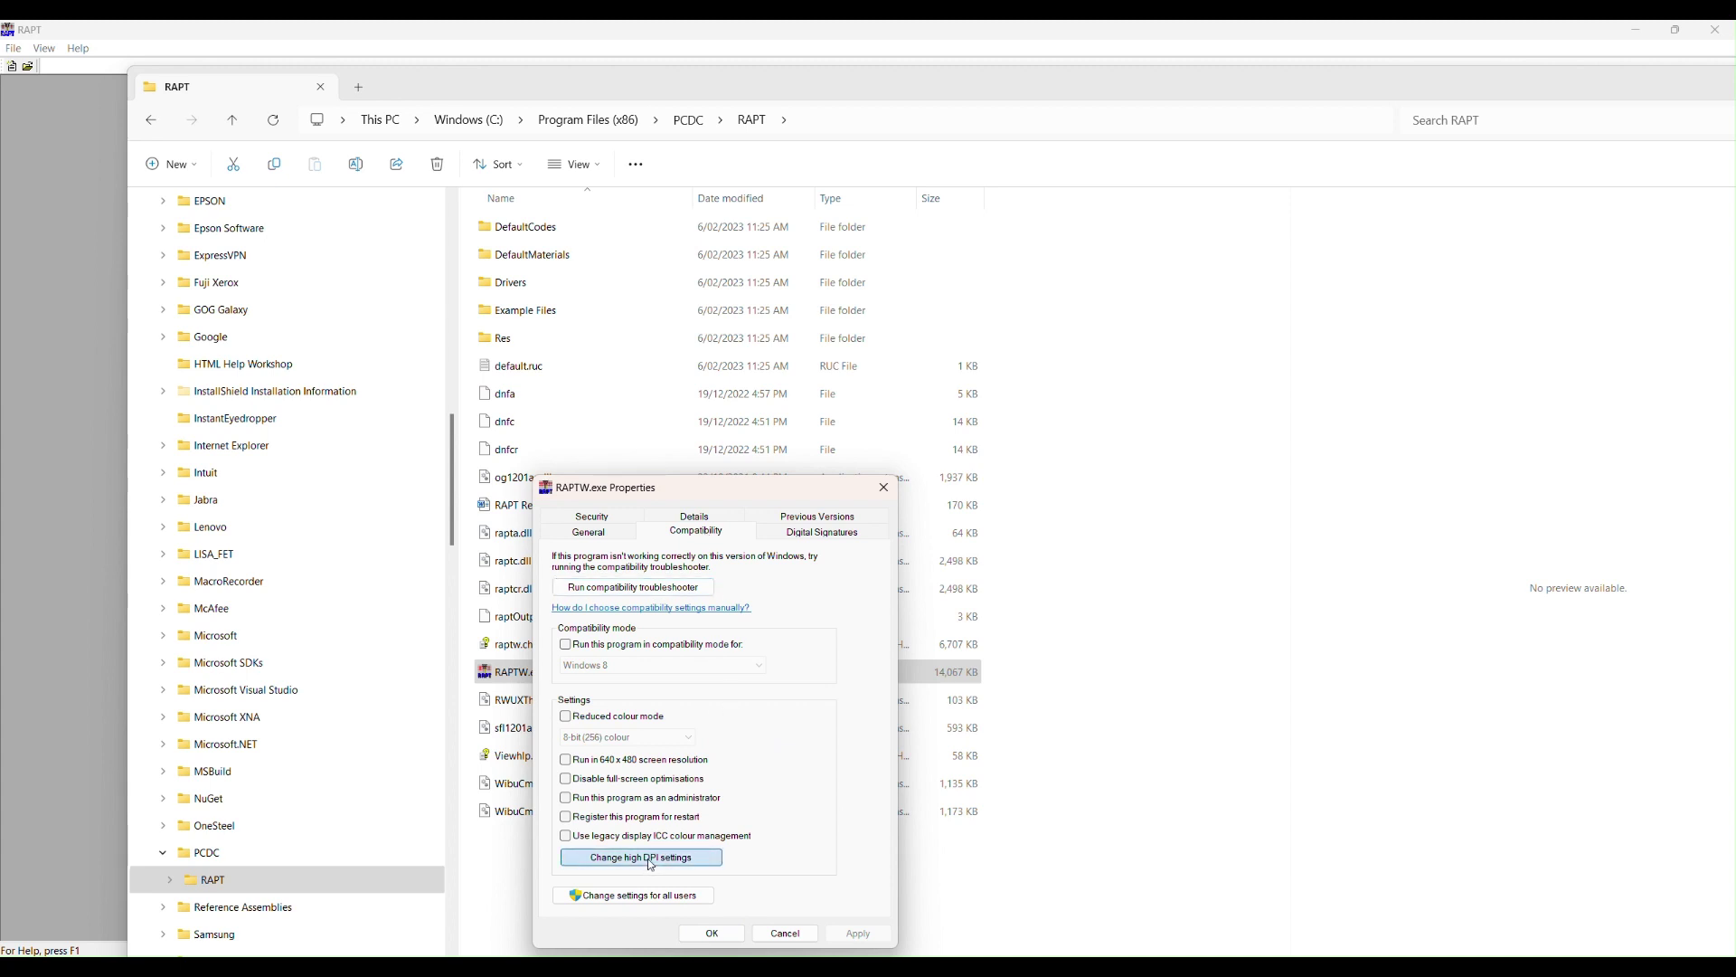
Step: Try enabling the program DPI scaling fix and the high DPI scaling override by Application, cancel both dialogs and return to RAPT
{"action": "left_click", "coordinate": [609, 637]}
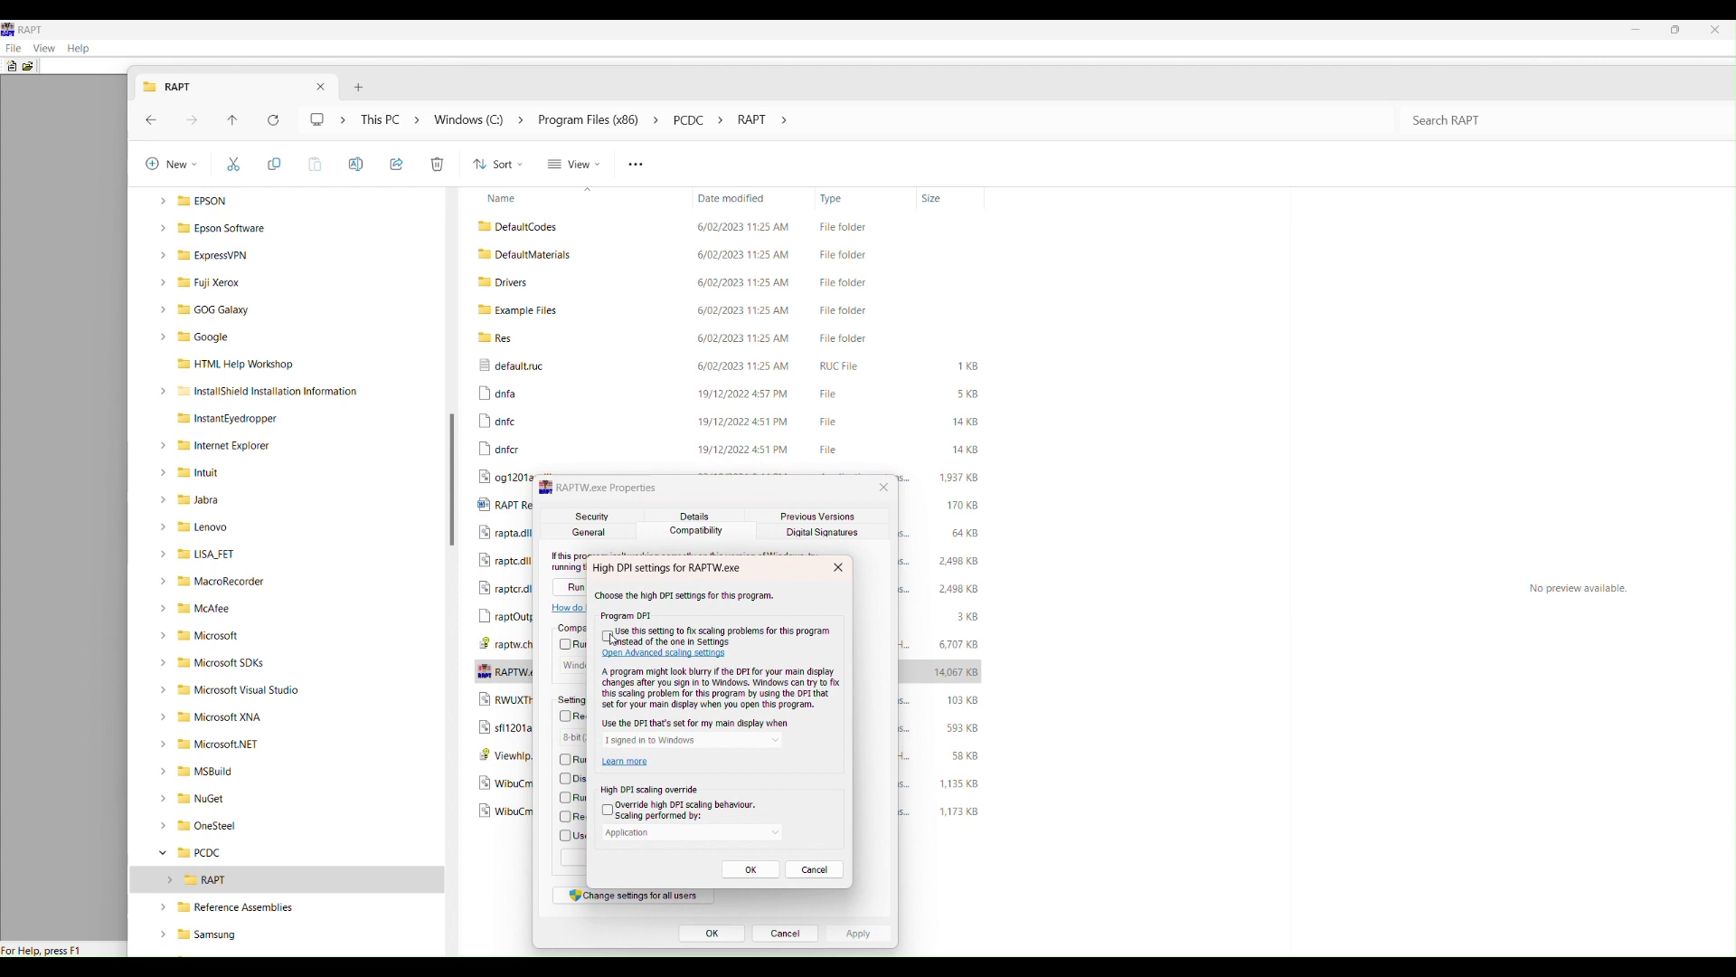
{"action": "left_click", "coordinate": [612, 813]}
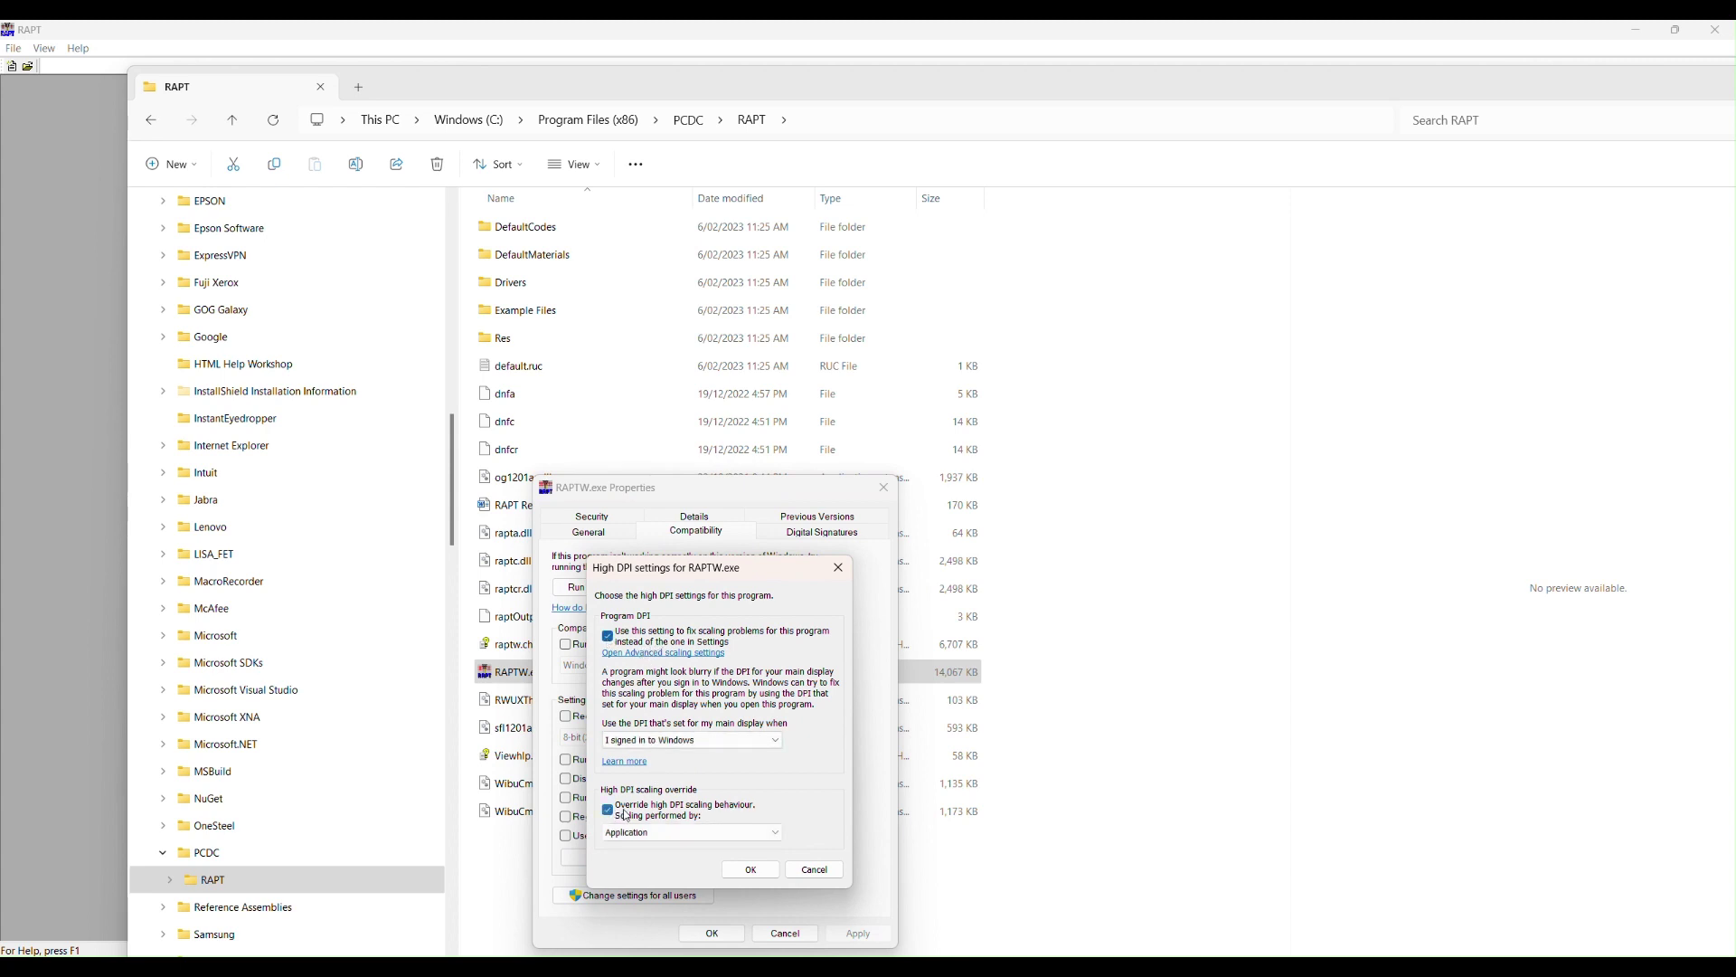
{"action": "left_click", "coordinate": [817, 870]}
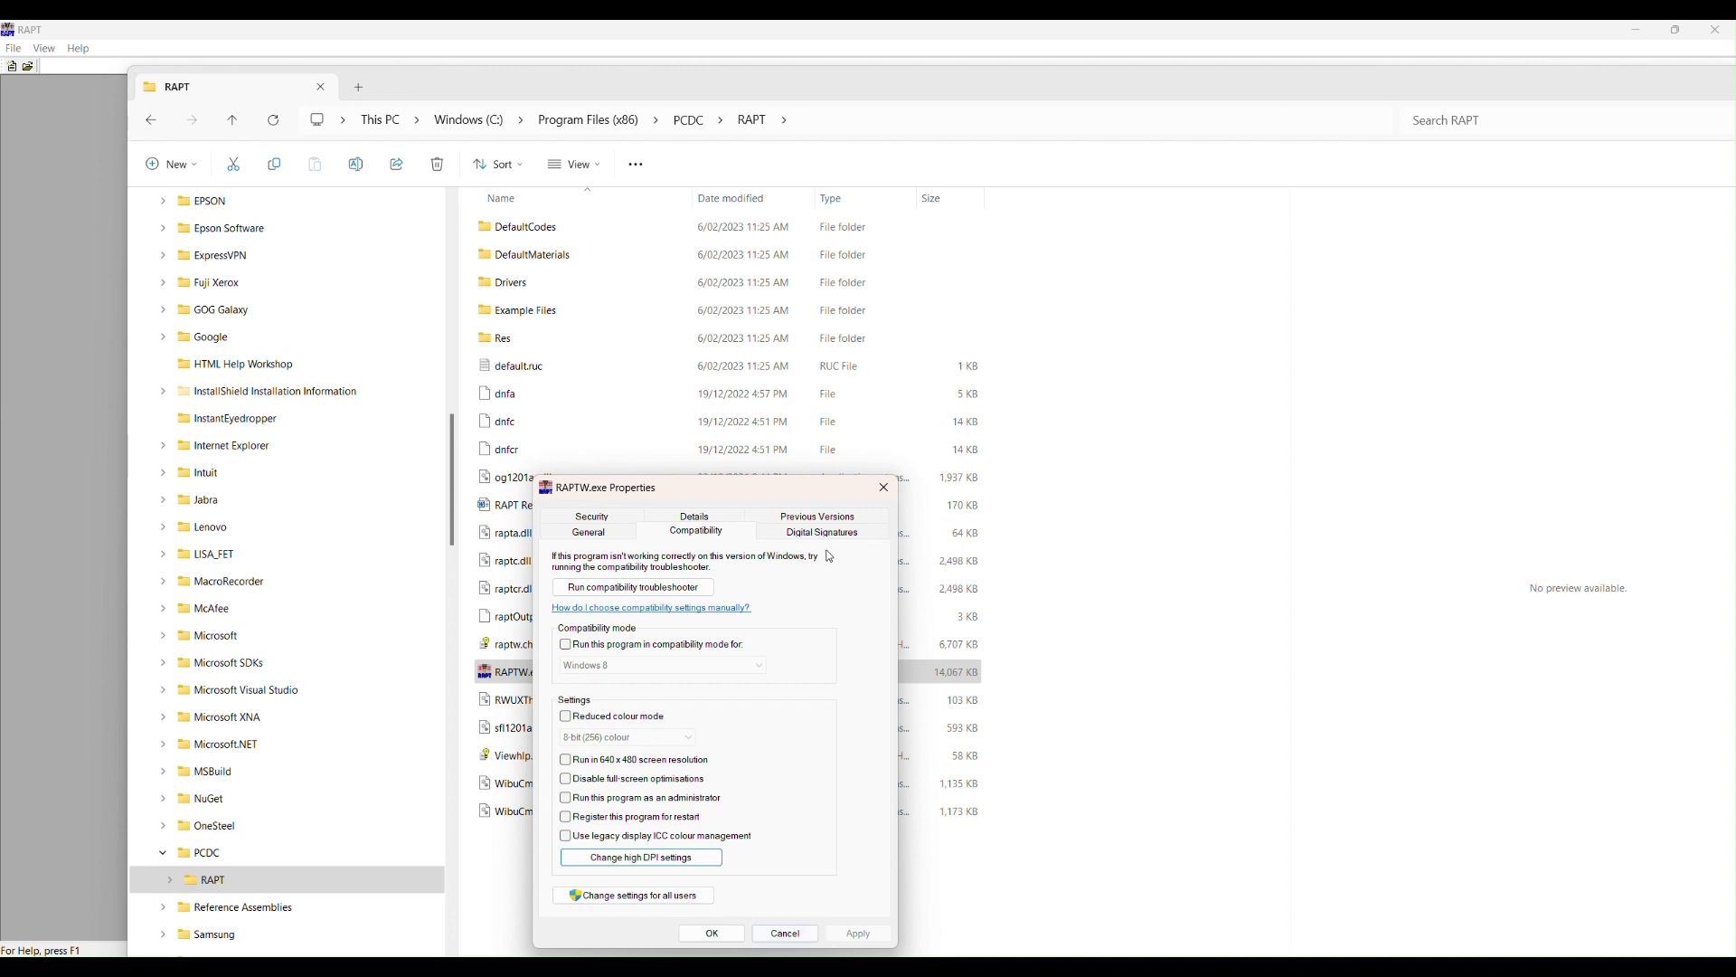
{"action": "left_click", "coordinate": [784, 933]}
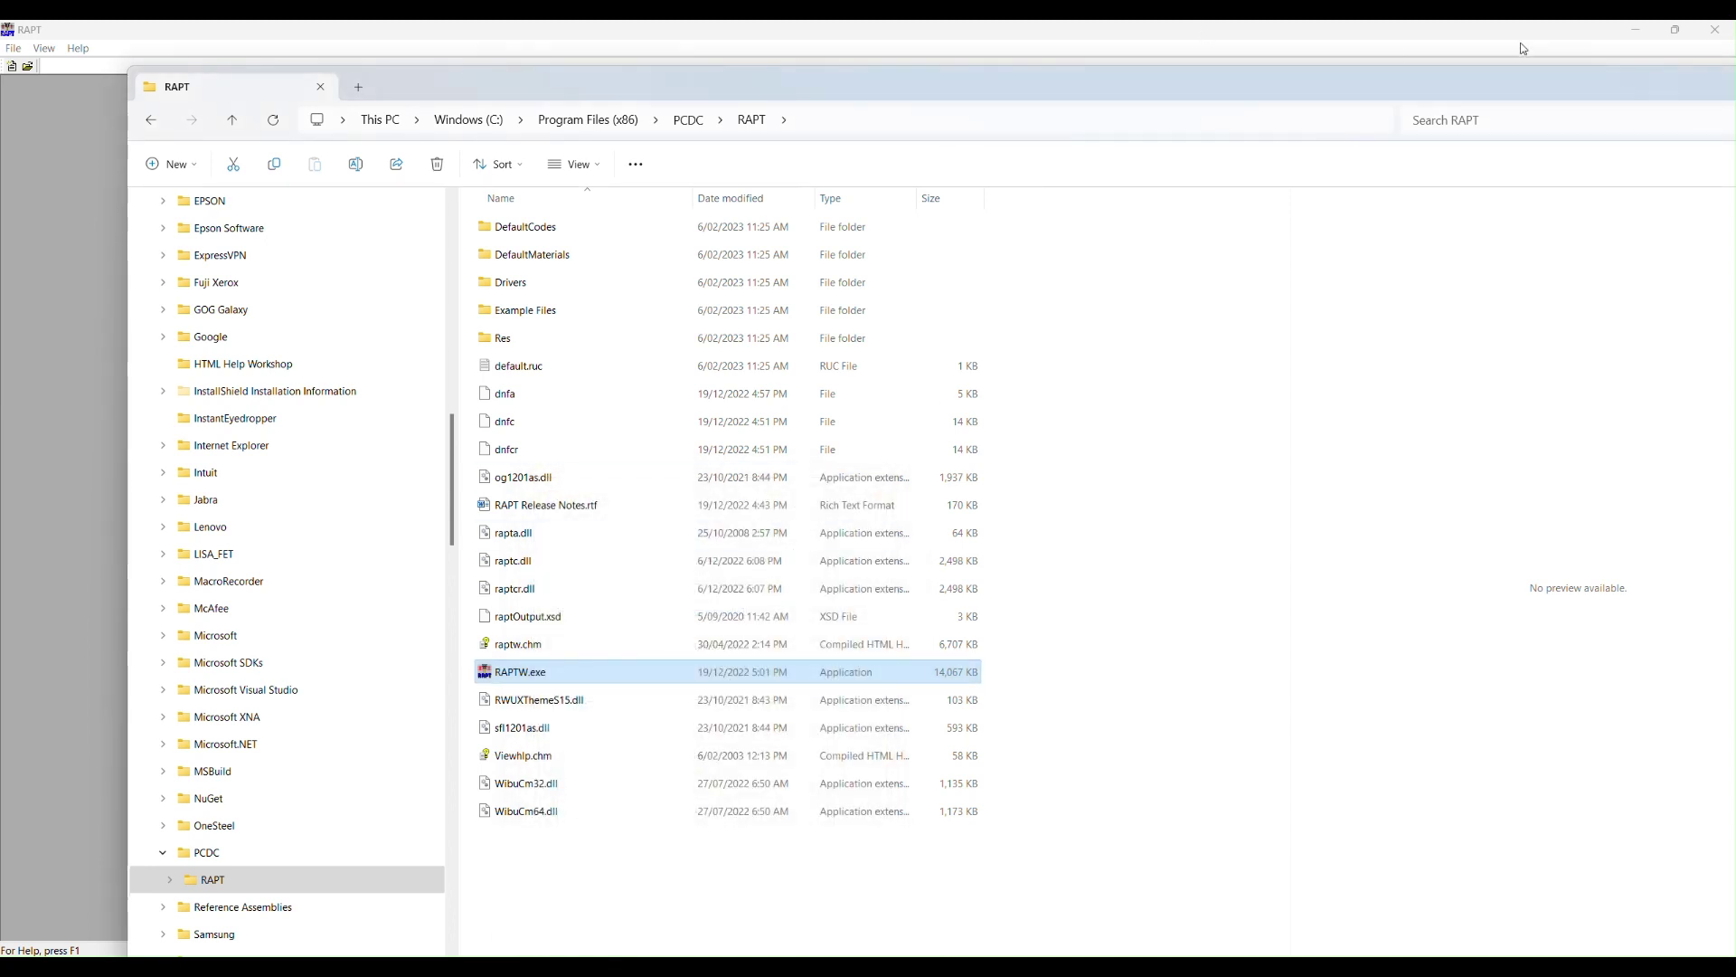
{"action": "left_click_drag", "start_coordinate": [1584, 87], "coordinate": [1233, 179]}
{"action": "left_click", "coordinate": [1484, 180]}
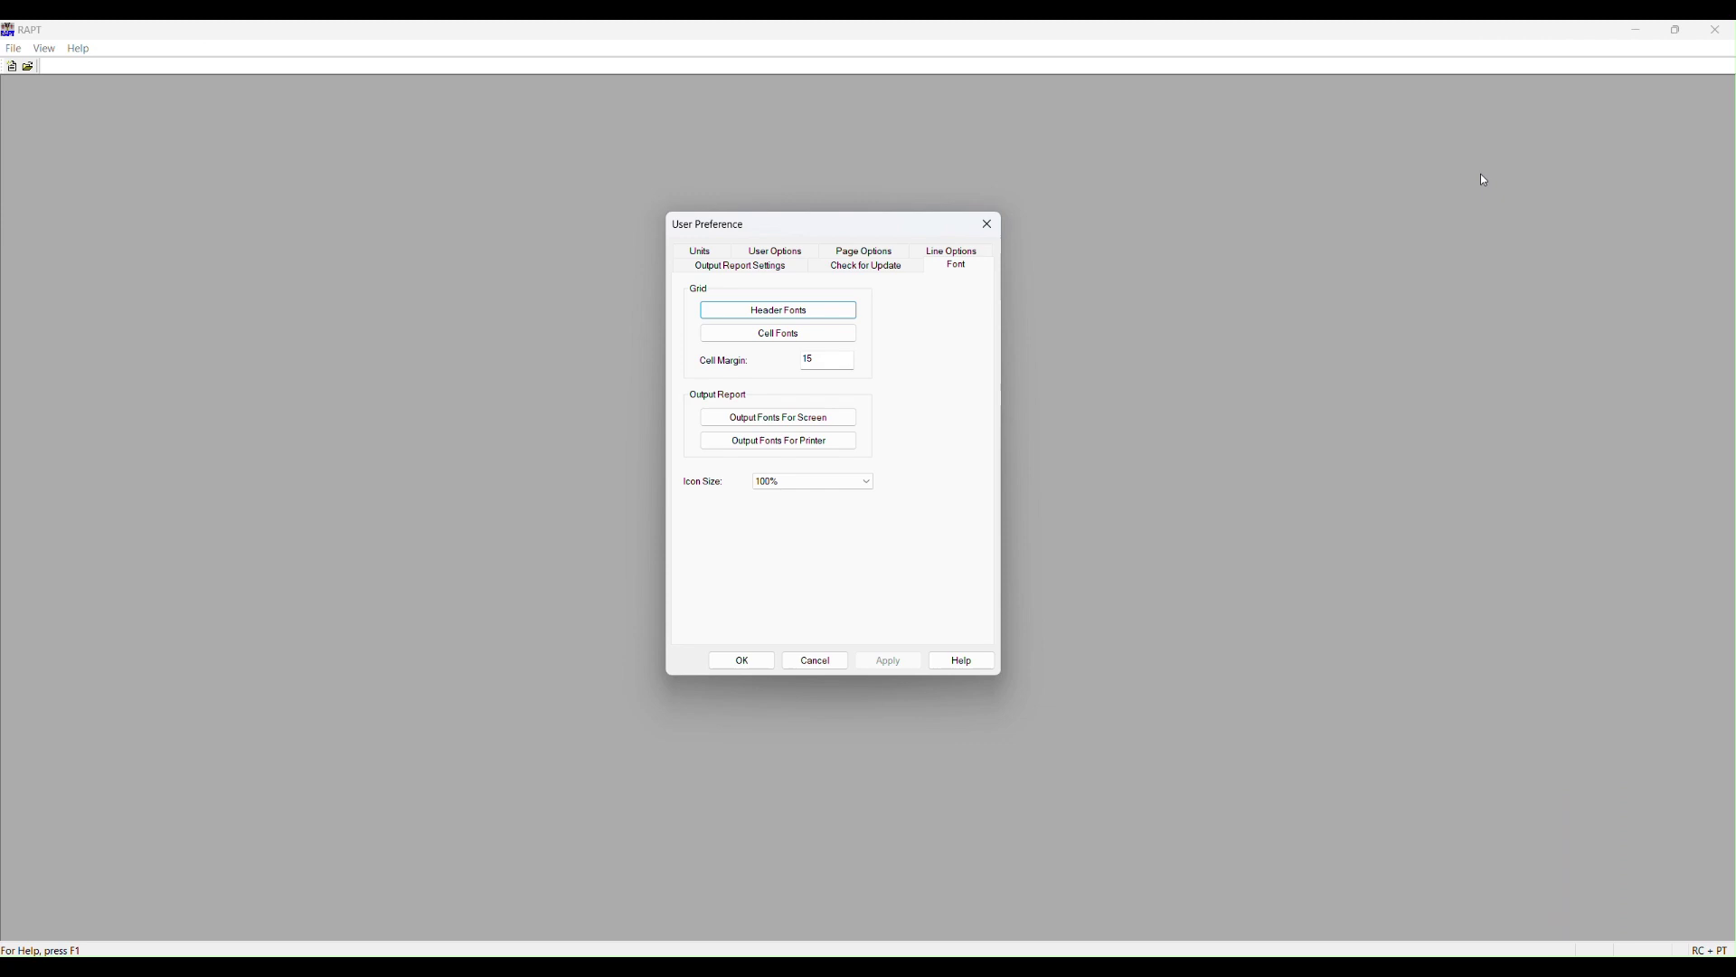
Step: Examine the automatic update-check option and the output report settings in the user preferences
{"action": "left_click", "coordinate": [873, 267]}
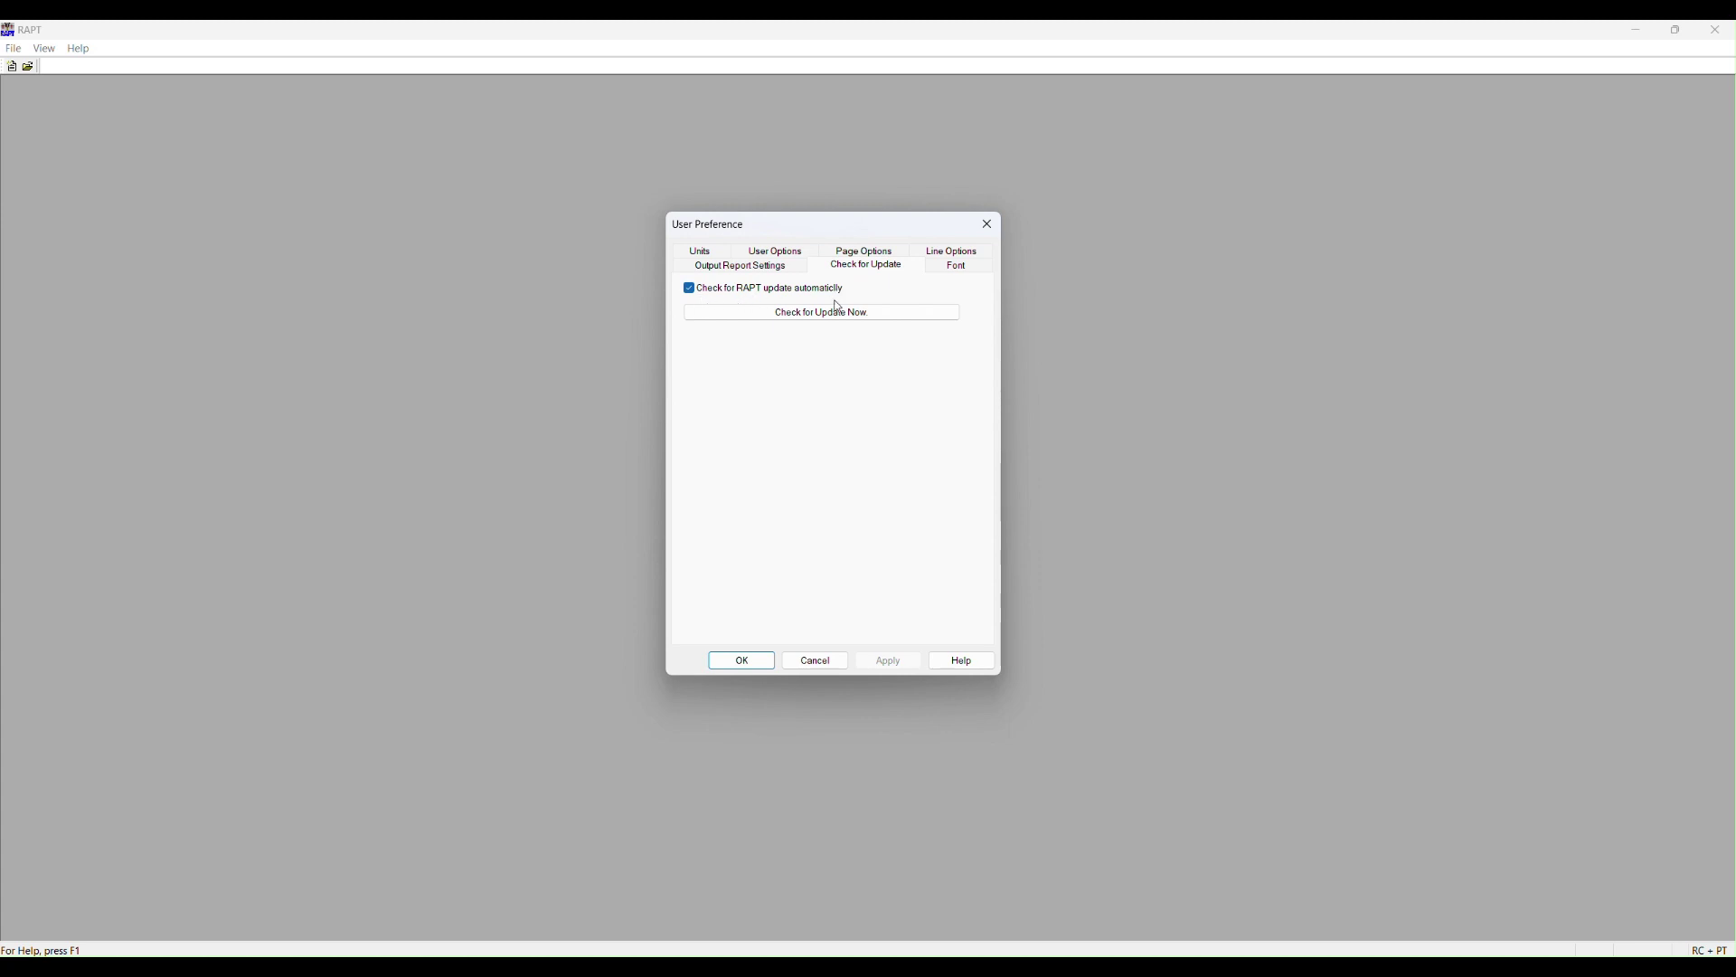
{"action": "left_click", "coordinate": [692, 290]}
{"action": "left_click", "coordinate": [691, 291]}
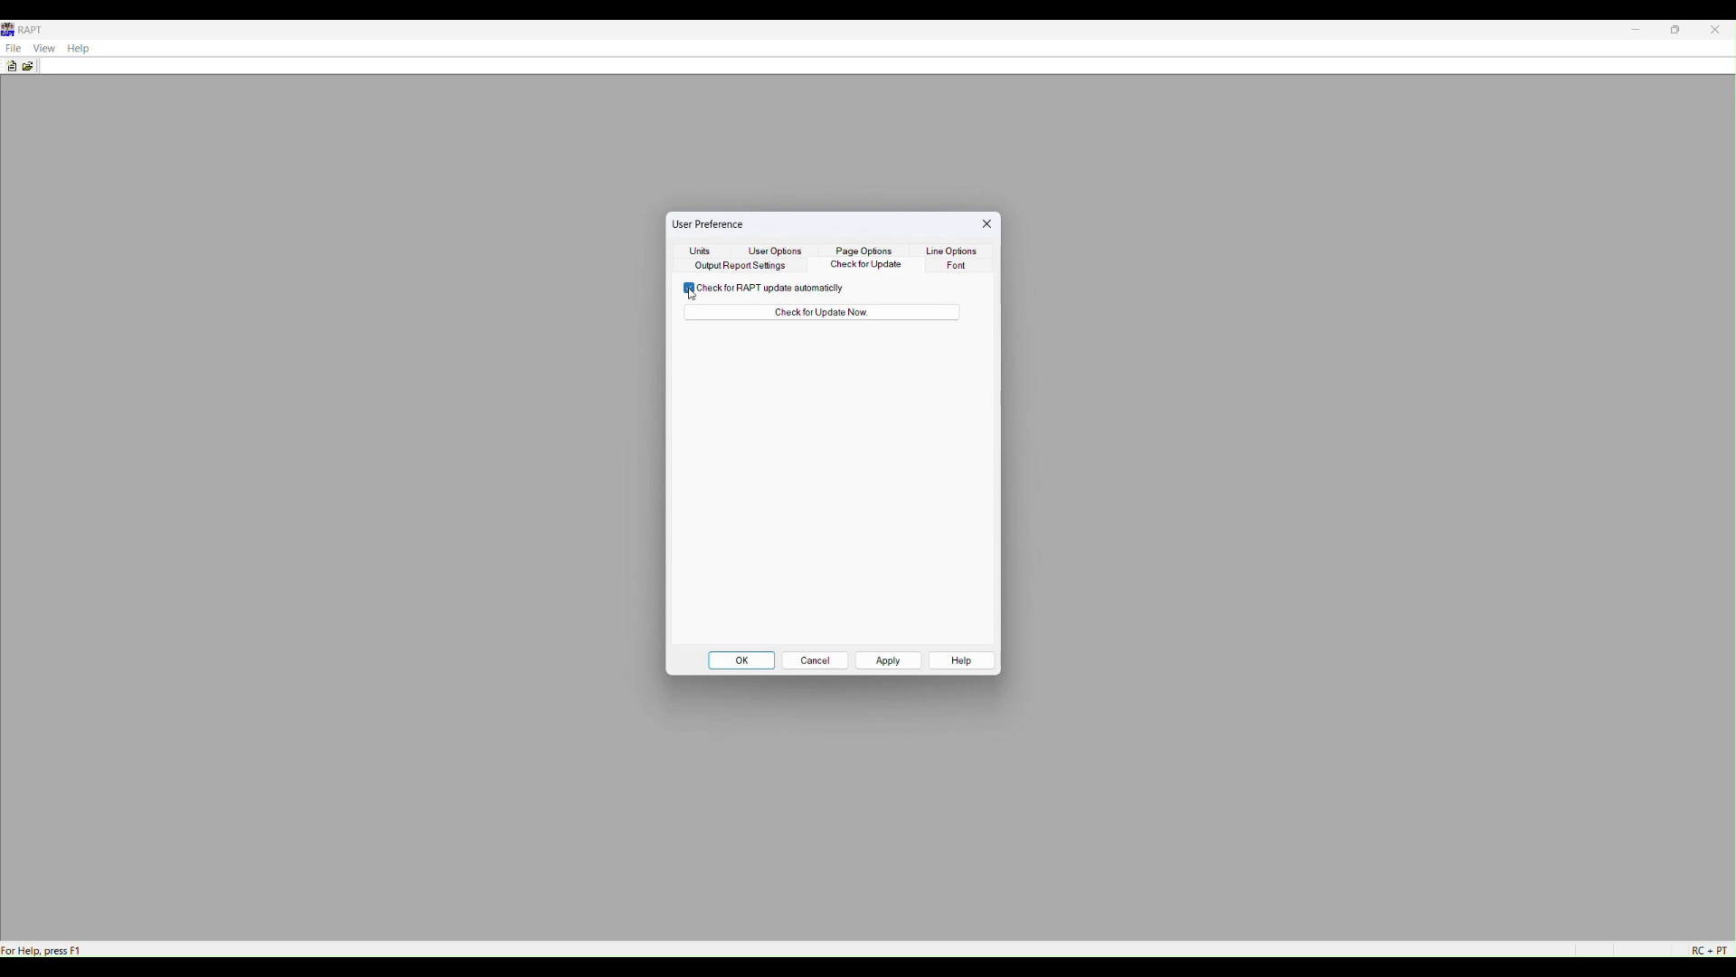
{"action": "left_click", "coordinate": [761, 275]}
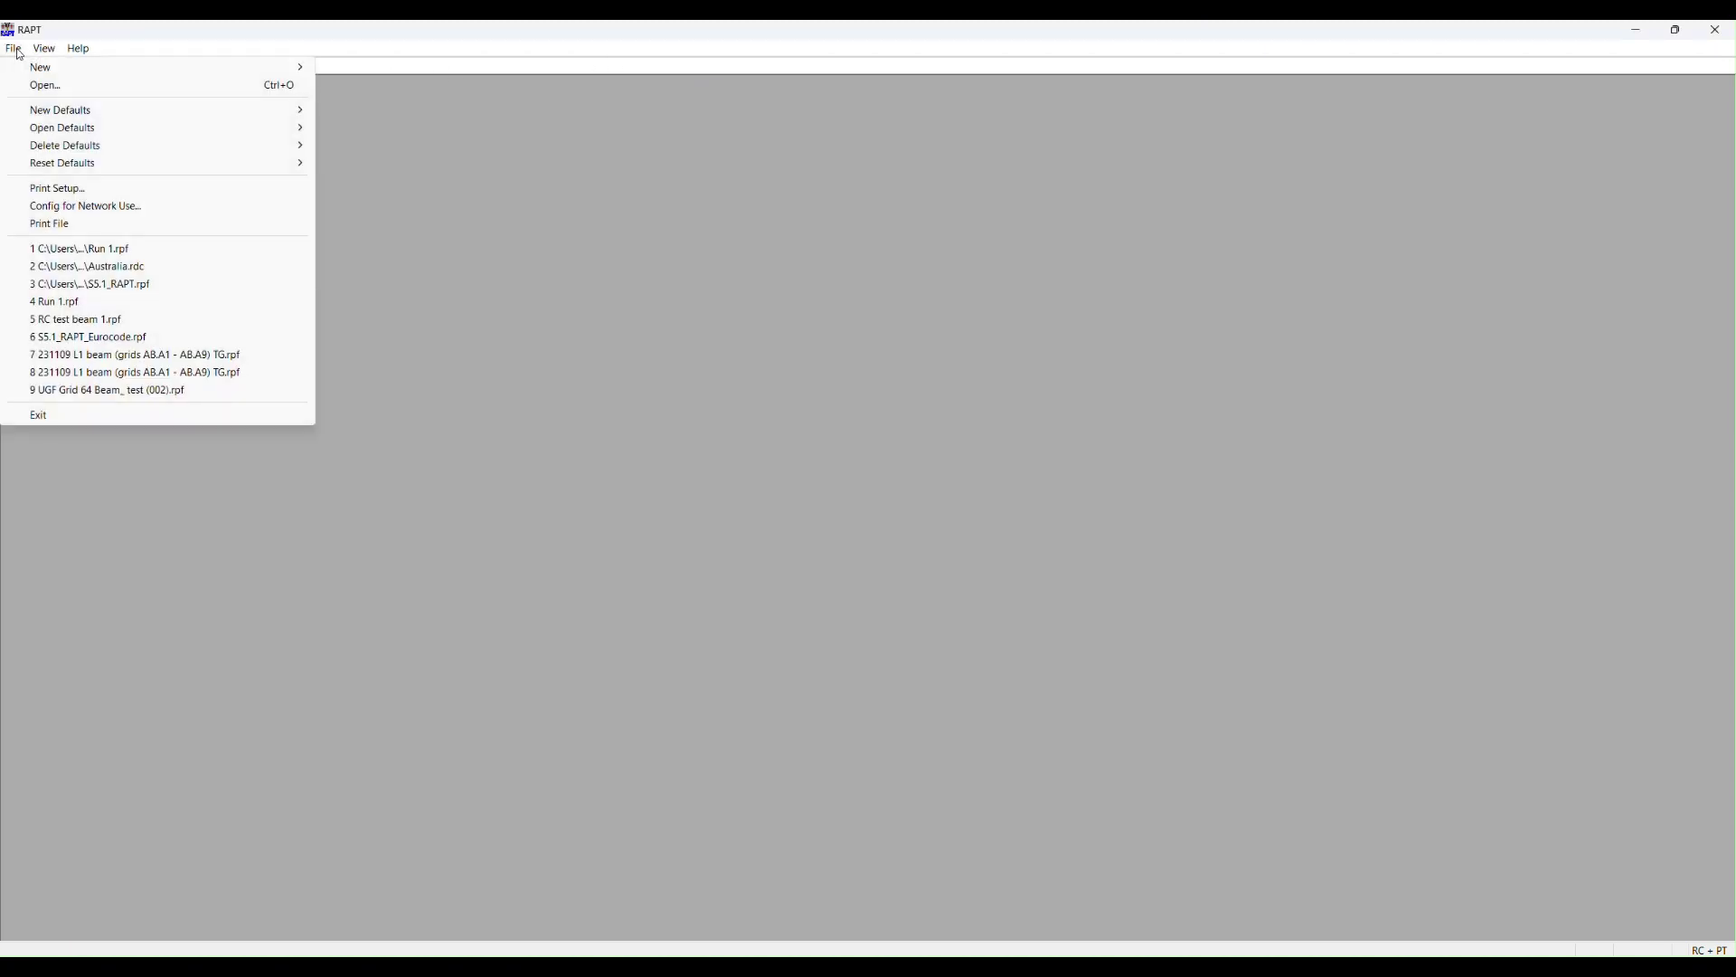
Step: Create a new default materials file based on Australia, and close it after viewing its general data
{"action": "mouse_move", "coordinate": [29, 71]}
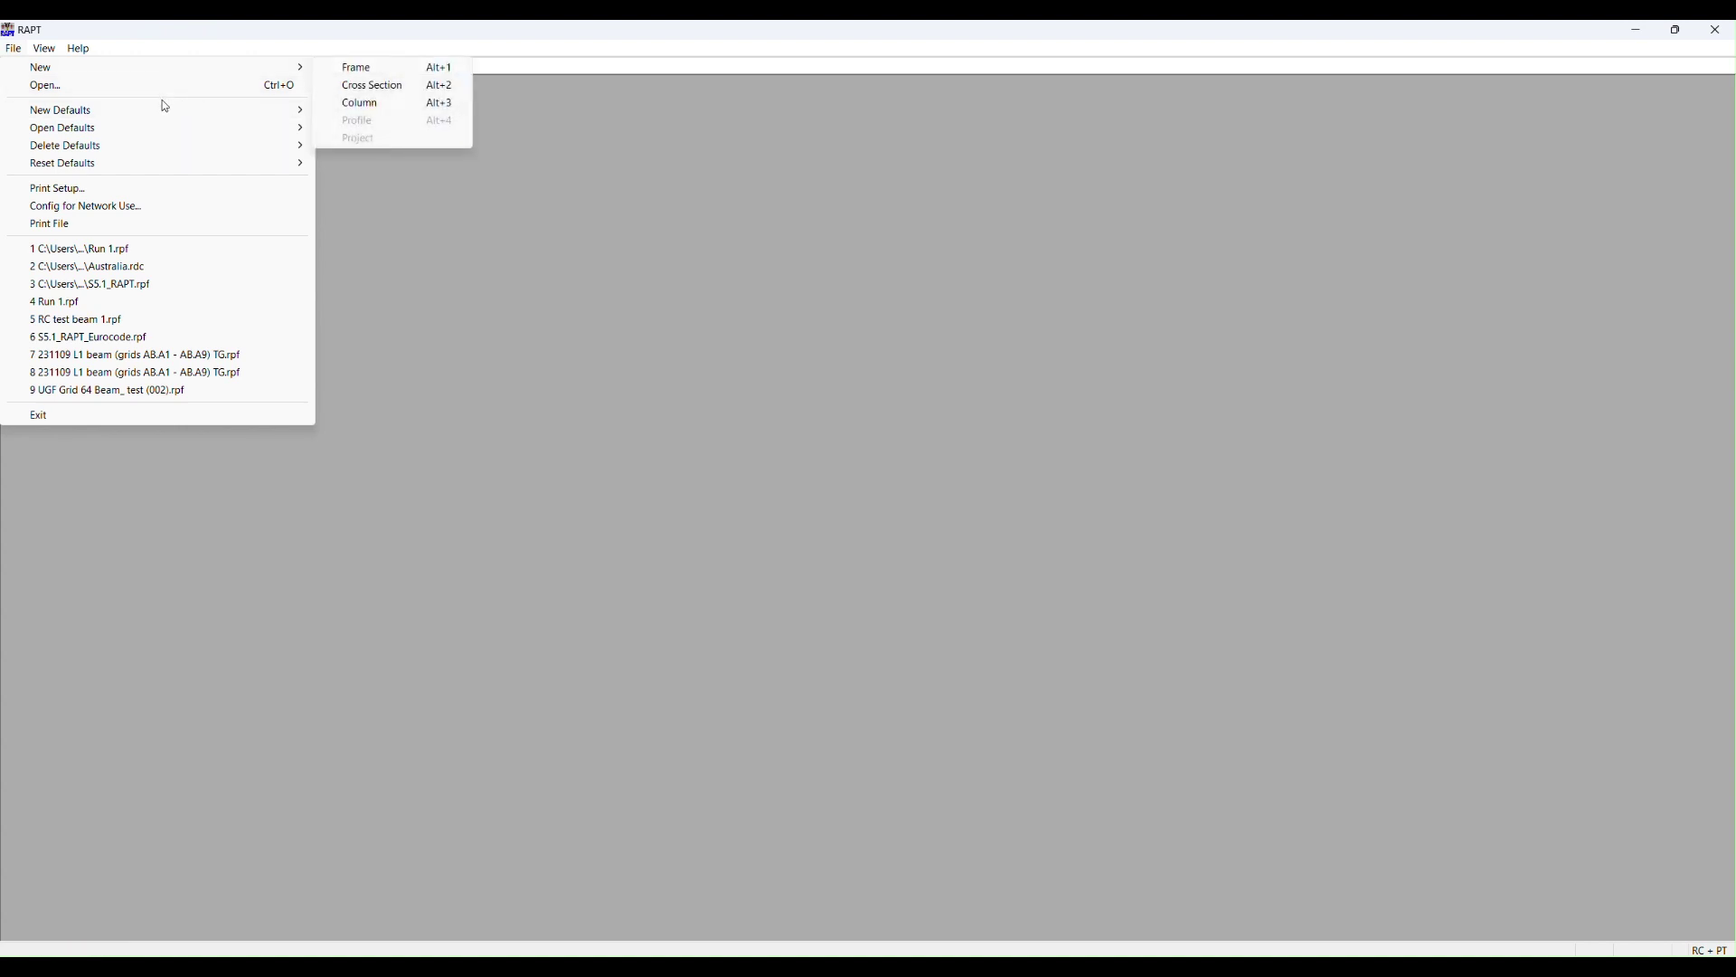
{"action": "mouse_move", "coordinate": [162, 107]}
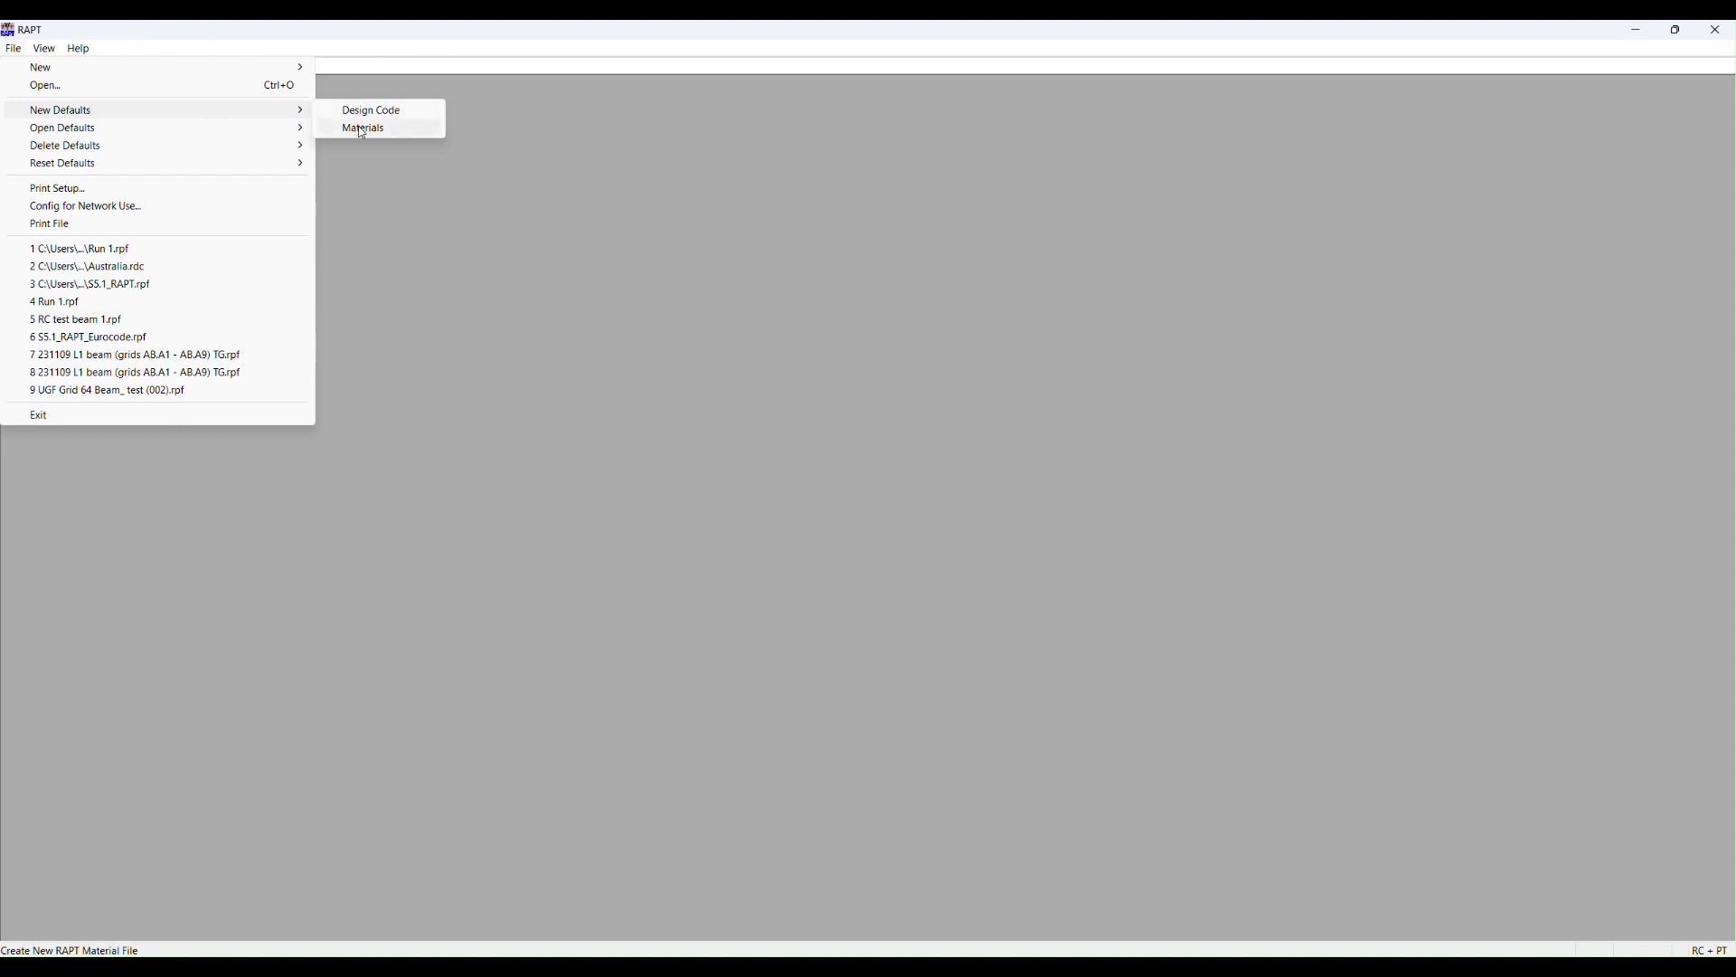
{"action": "left_click", "coordinate": [363, 132]}
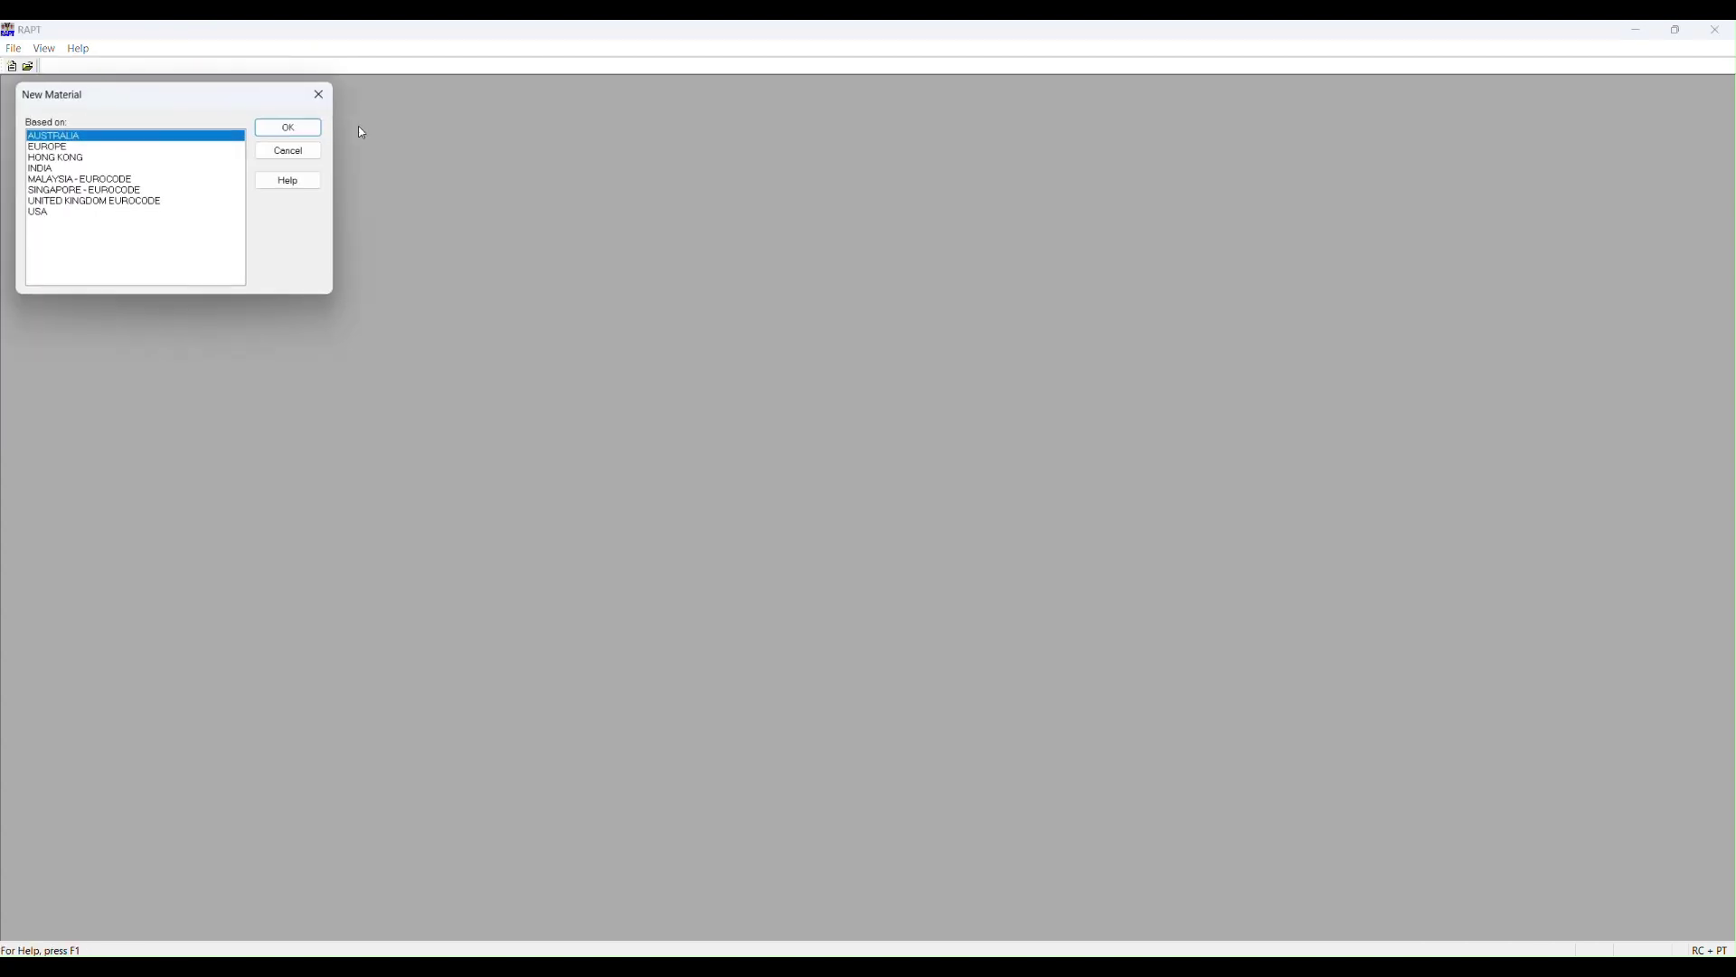
{"action": "left_click_drag", "start_coordinate": [207, 98], "coordinate": [858, 224]}
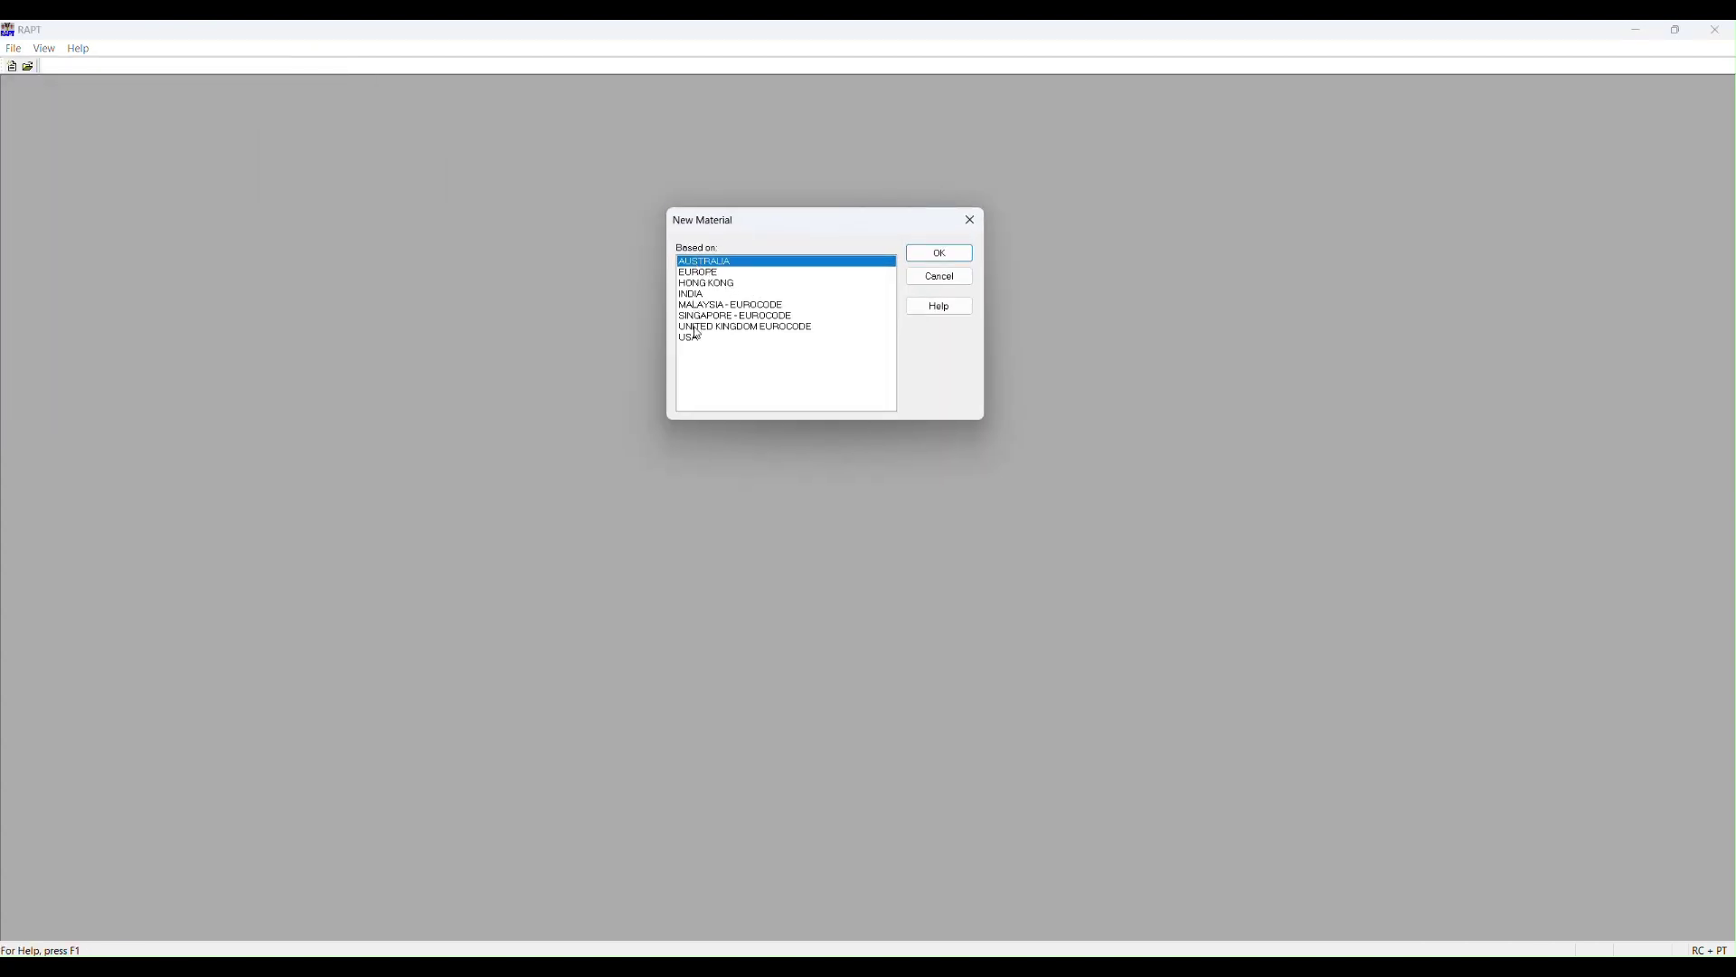
{"action": "left_click", "coordinate": [704, 271]}
{"action": "left_click", "coordinate": [703, 261]}
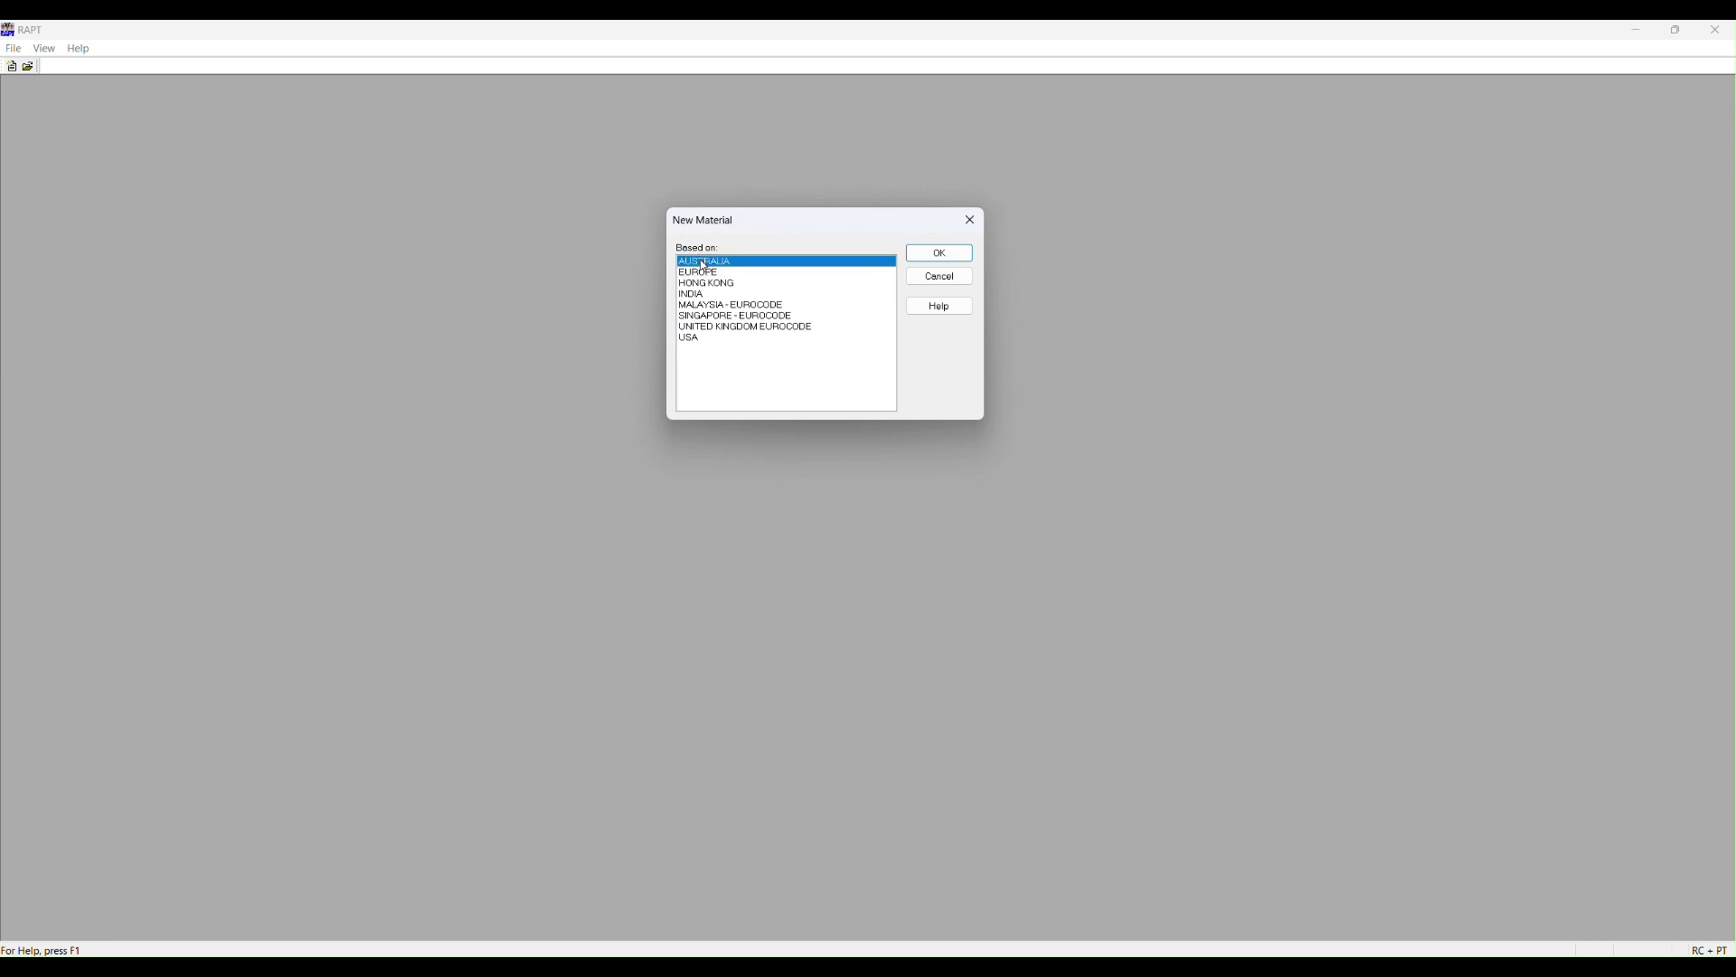
{"action": "left_click", "coordinate": [947, 253]}
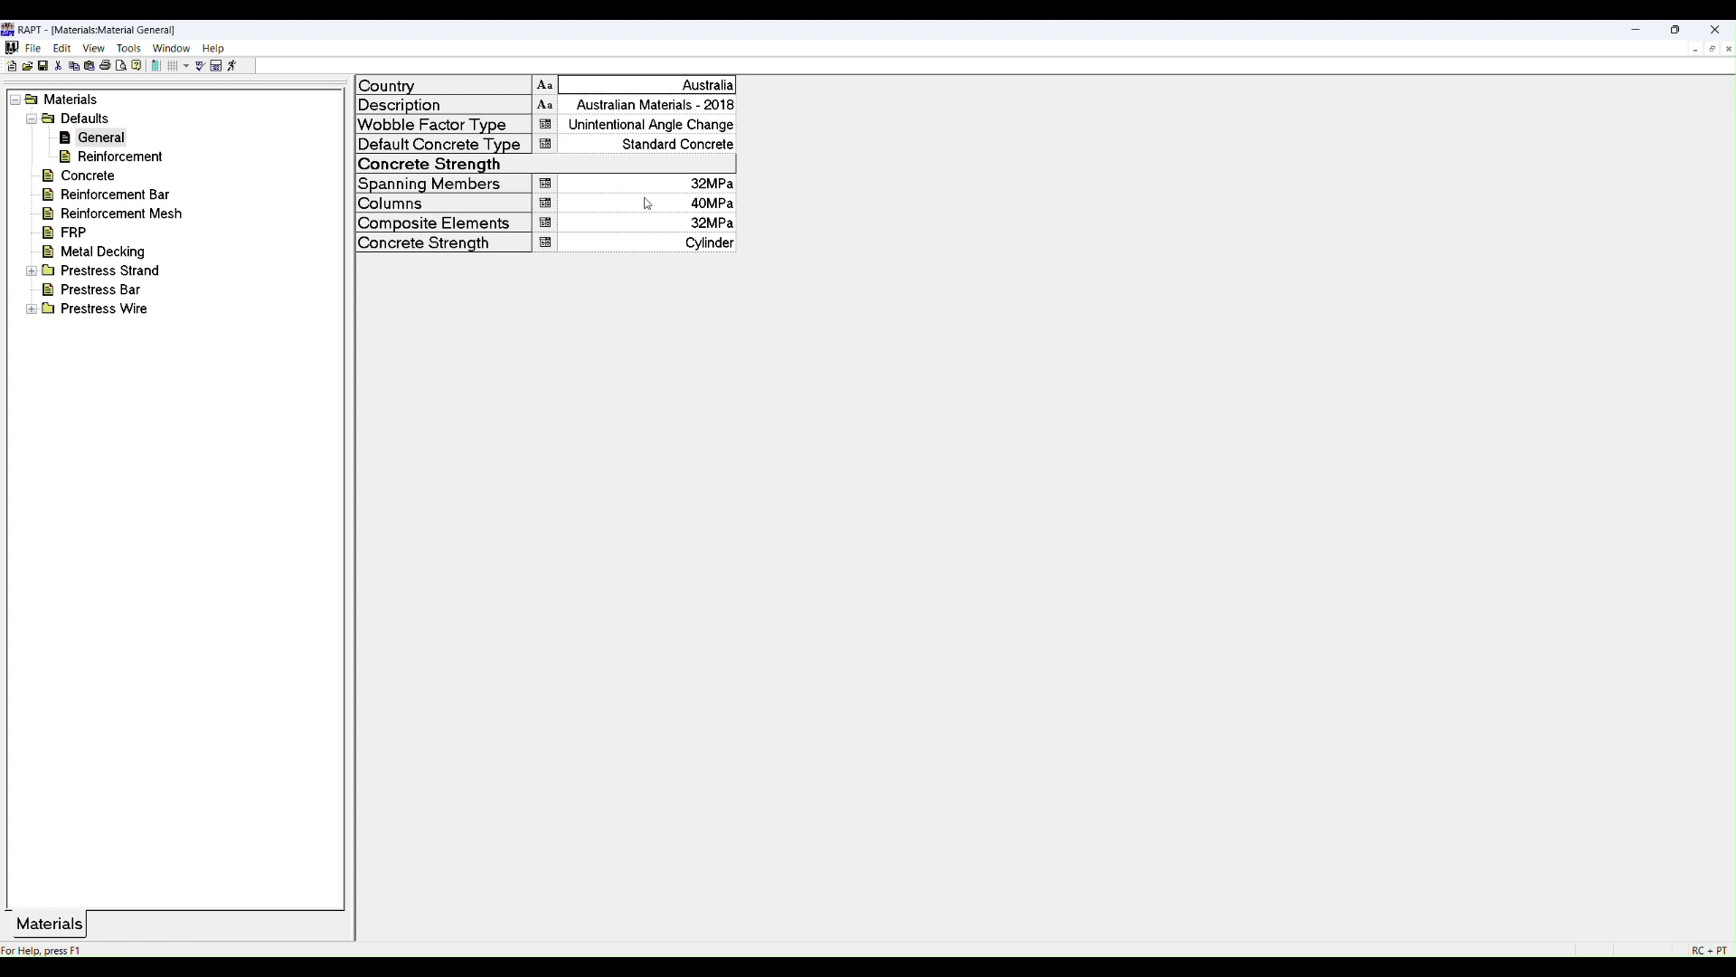
{"action": "left_click", "coordinate": [33, 48]}
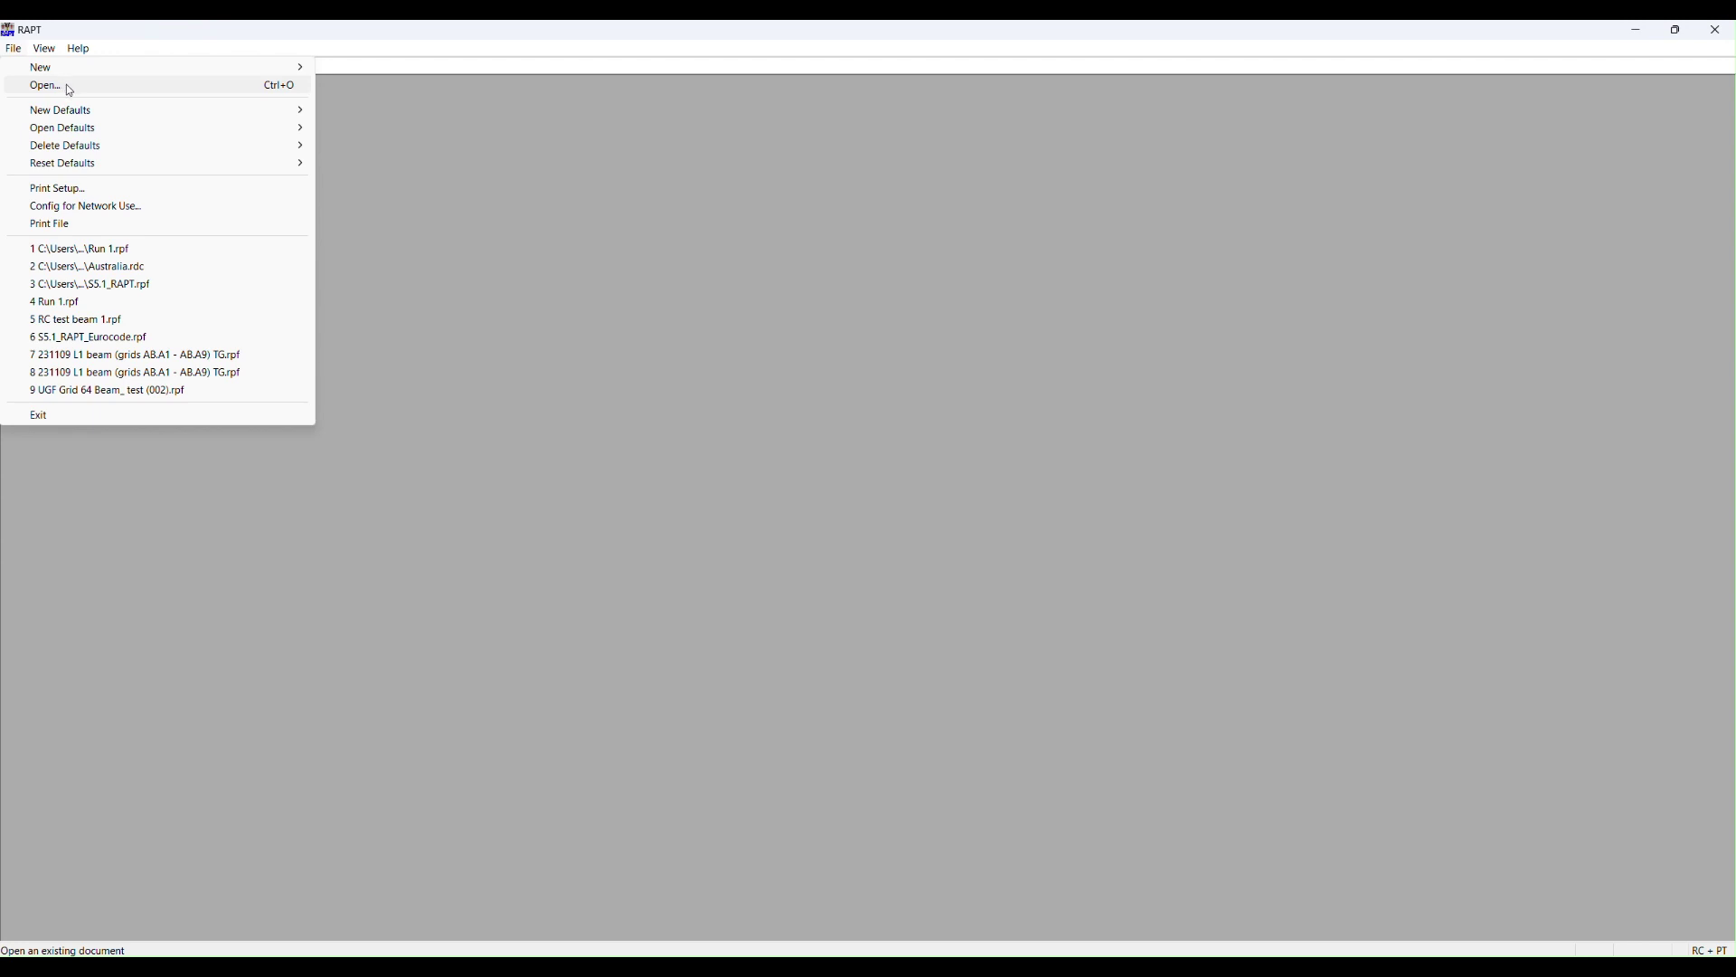
Step: Start opening an existing file and examine the file types that can be opened, leaving RAPTW Frame Files (*.rpf) selected
{"action": "left_click", "coordinate": [770, 52]}
{"action": "left_click", "coordinate": [13, 49]}
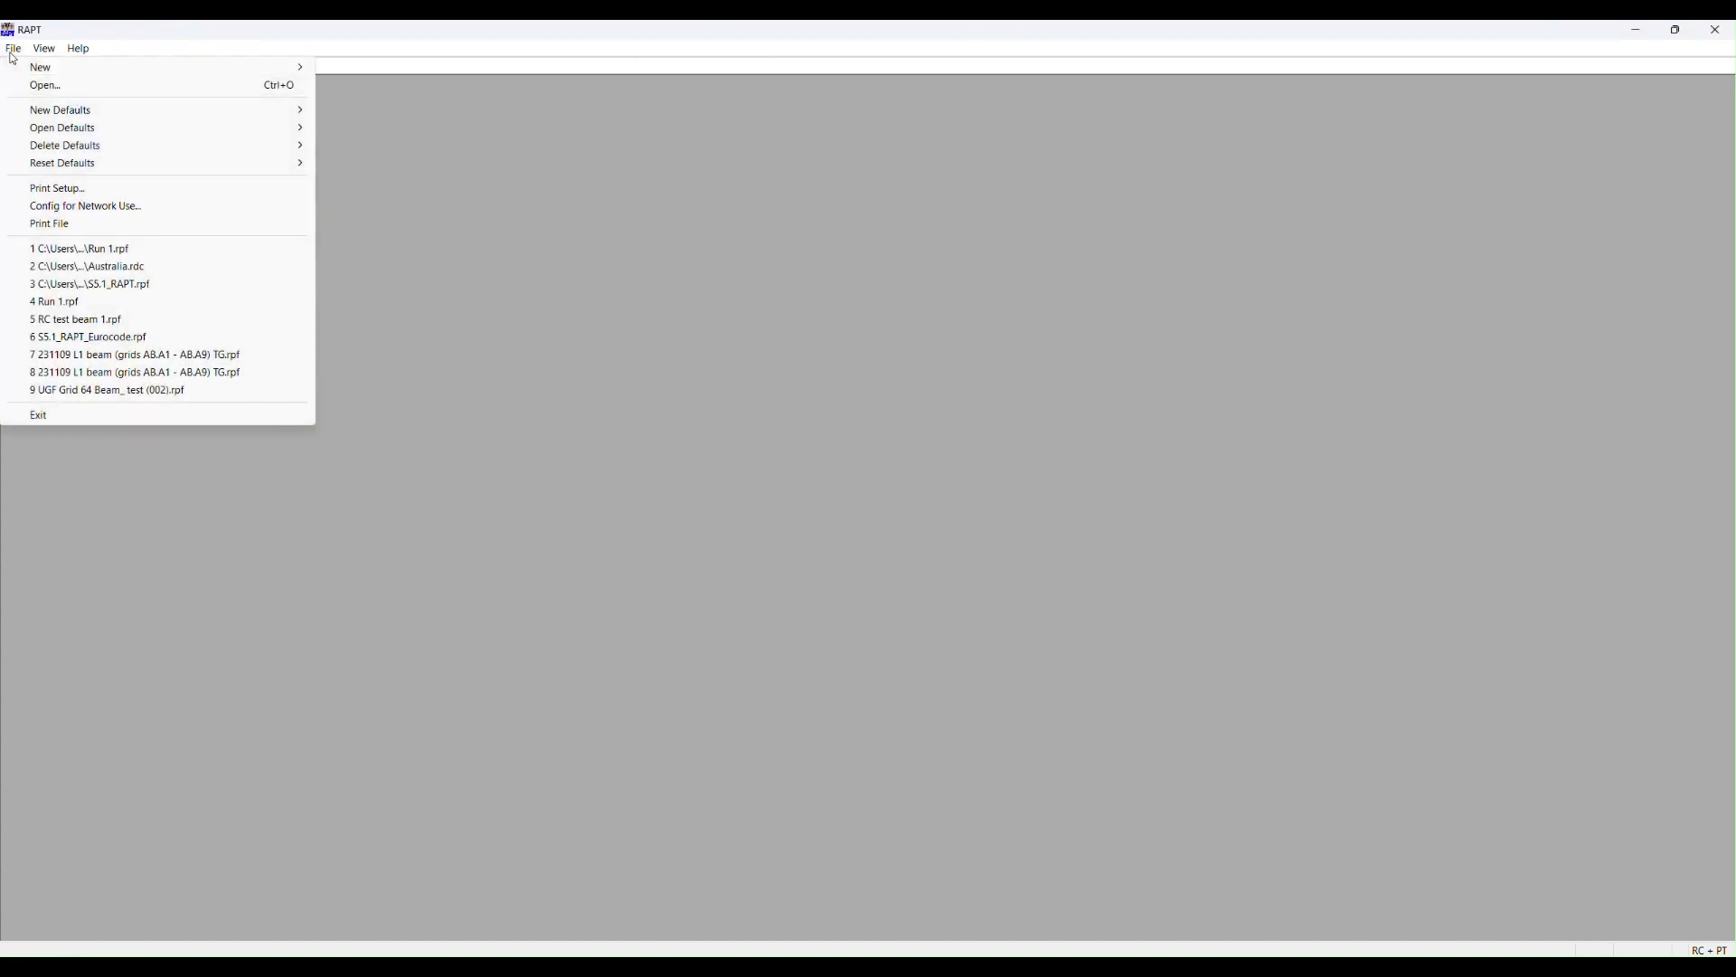
{"action": "left_click", "coordinate": [60, 86]}
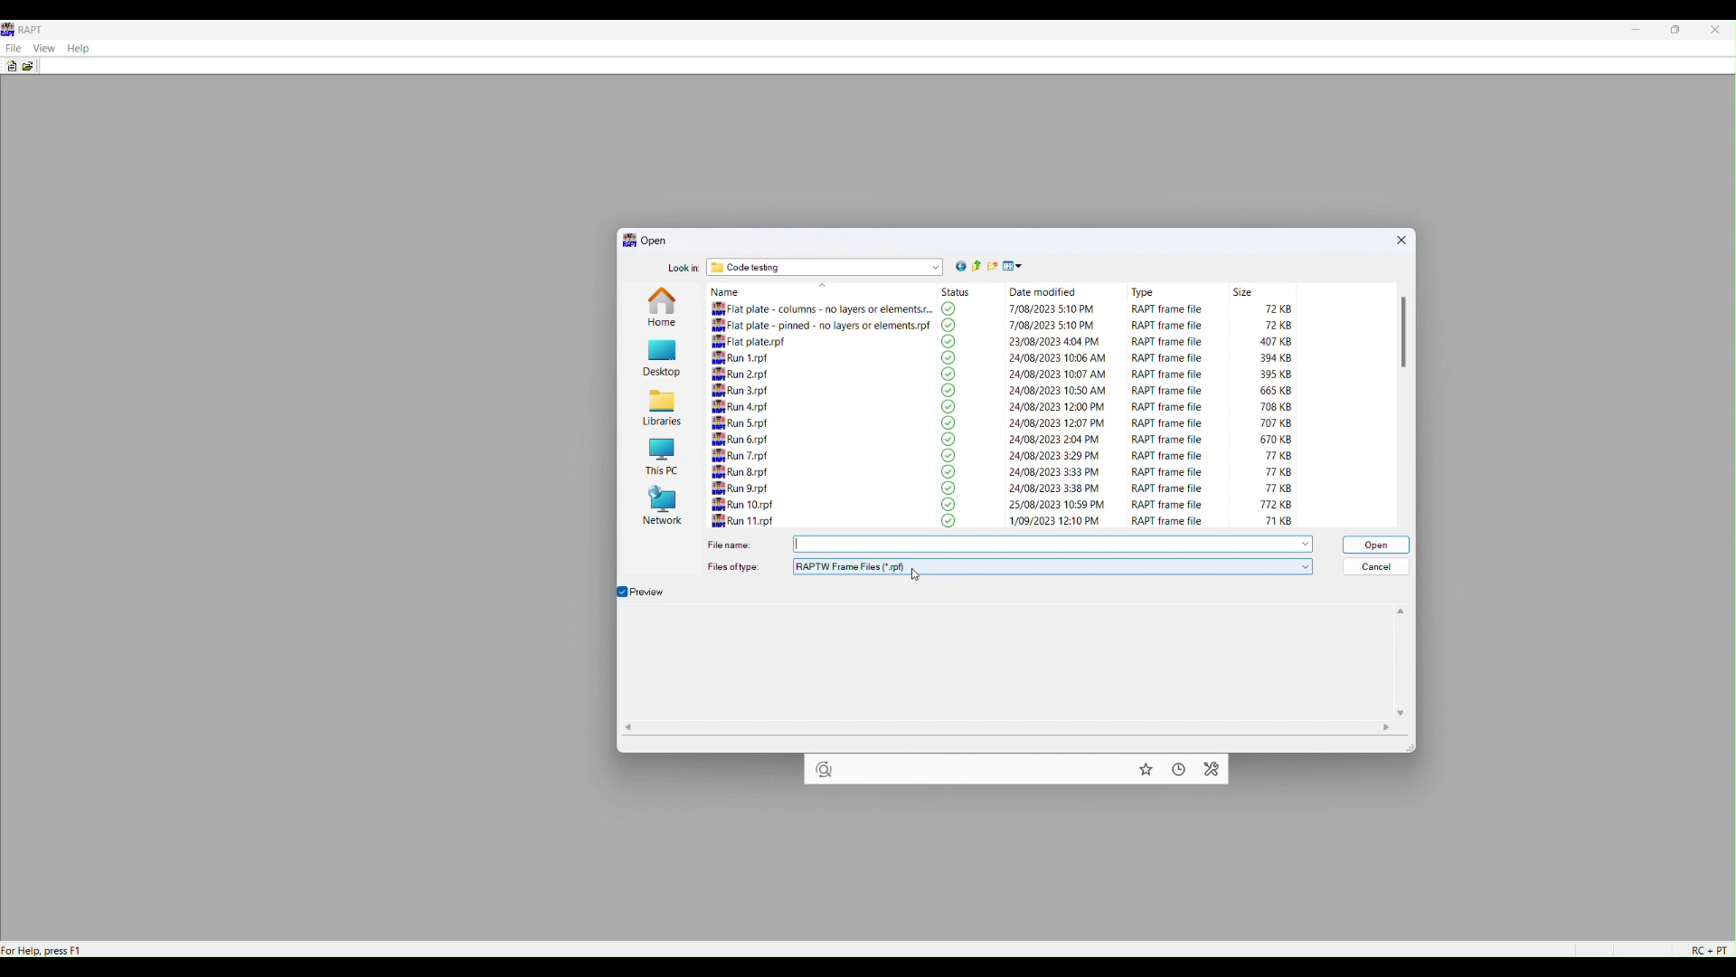
{"action": "left_click", "coordinate": [912, 570]}
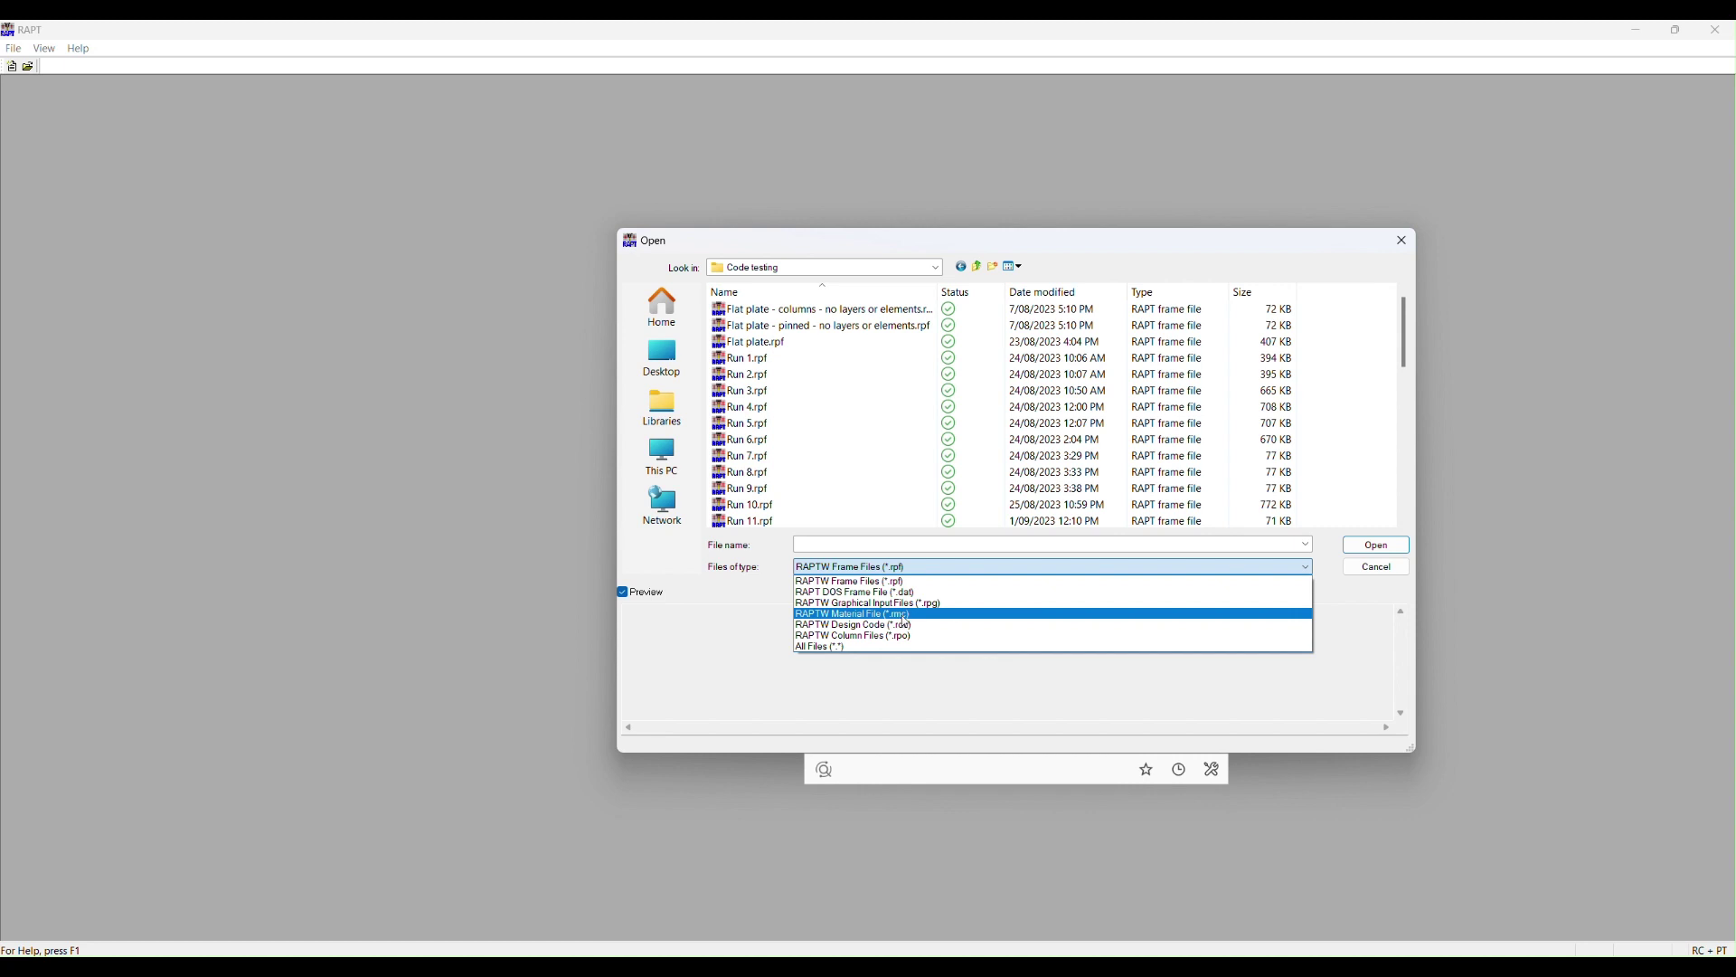
{"action": "left_click", "coordinate": [757, 635]}
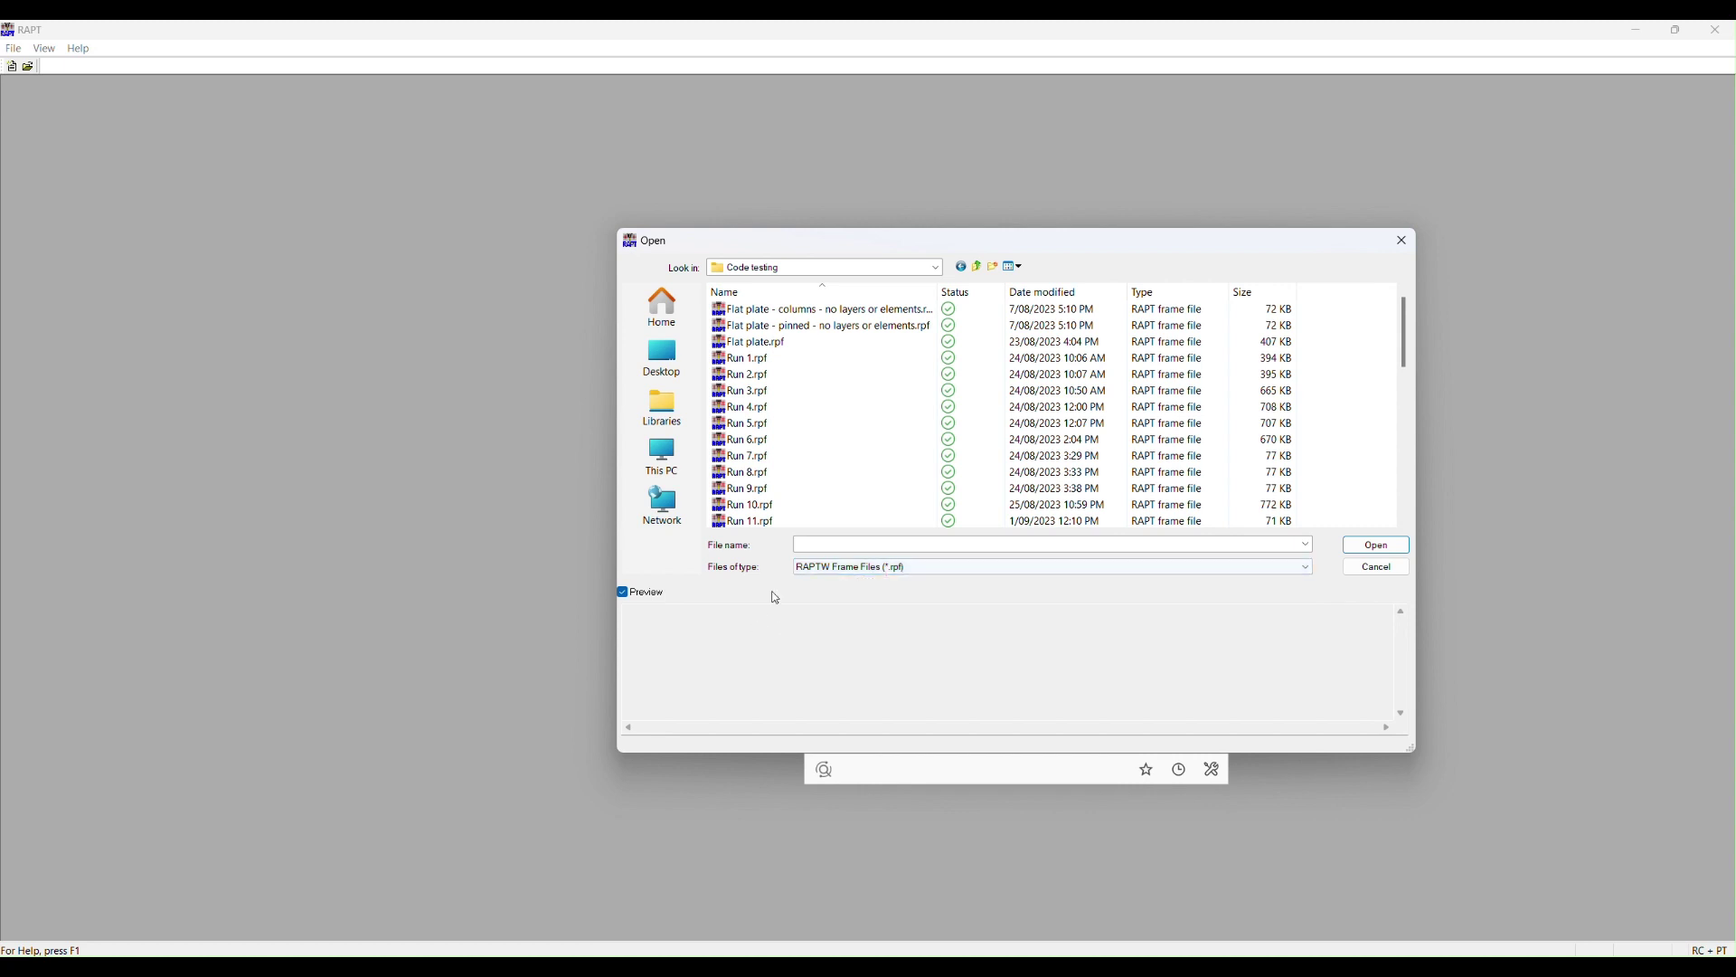
Step: Browse to Program Files (x86)\PCDC\RAPT\DefaultCodes on Windows (C:) and list the RAPTW Design Code (*.rdc) files
{"action": "left_click", "coordinate": [936, 267]}
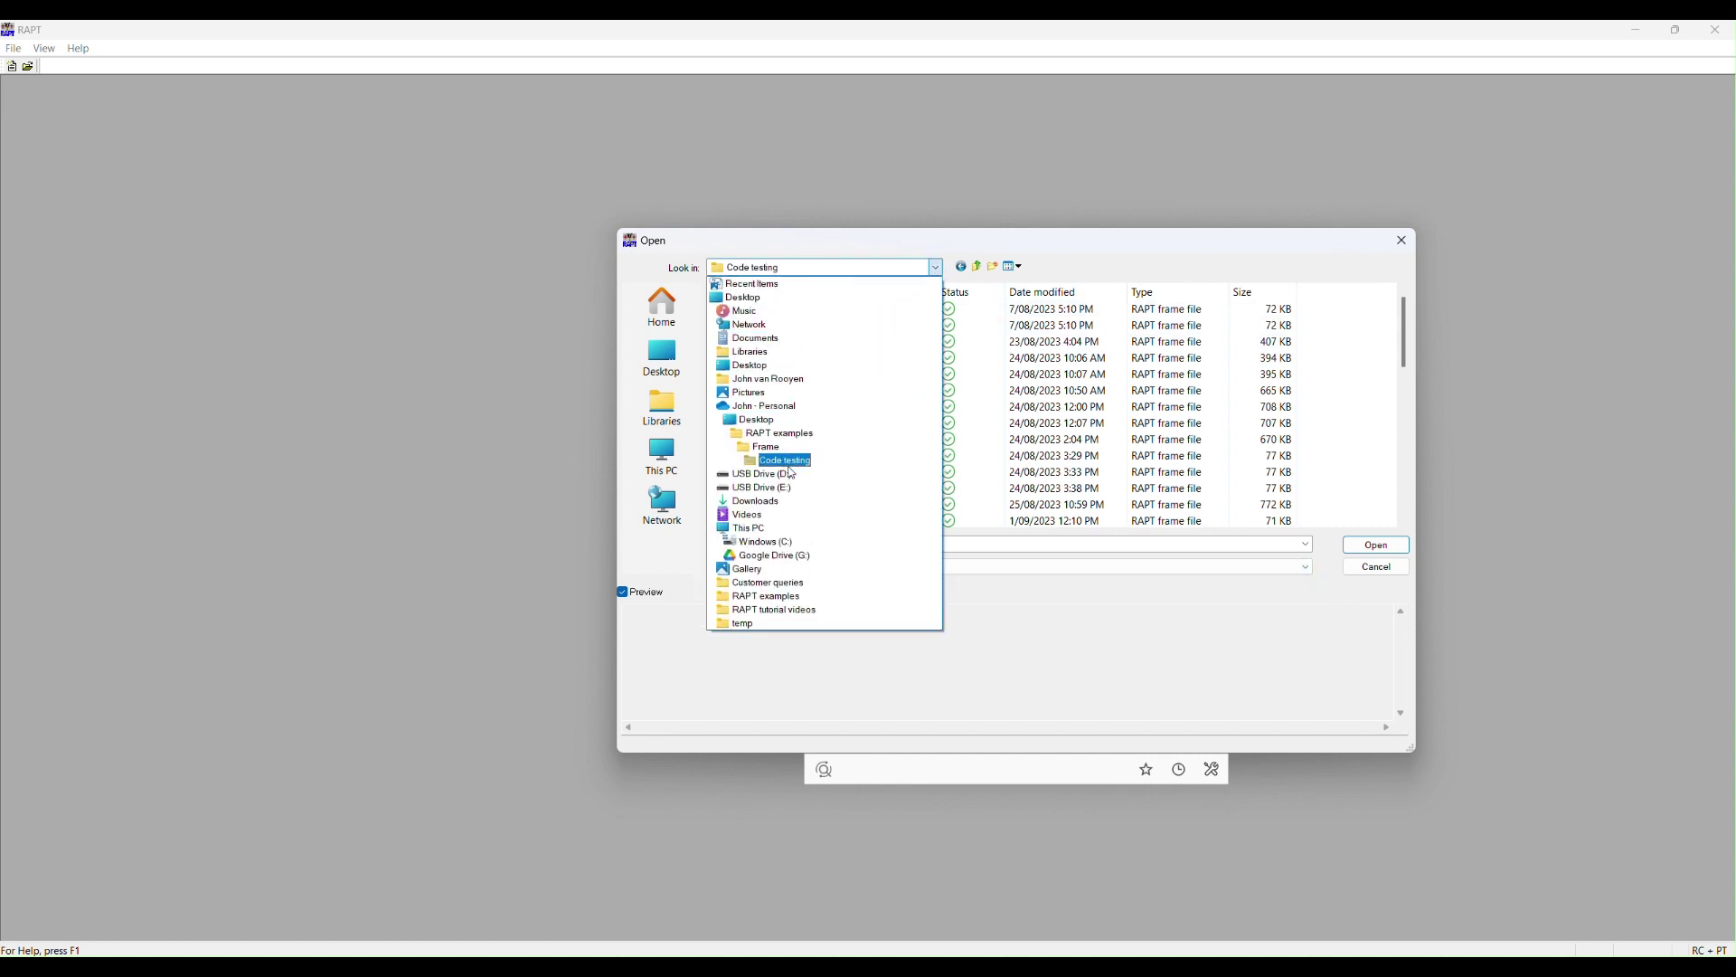
{"action": "left_click", "coordinate": [762, 542]}
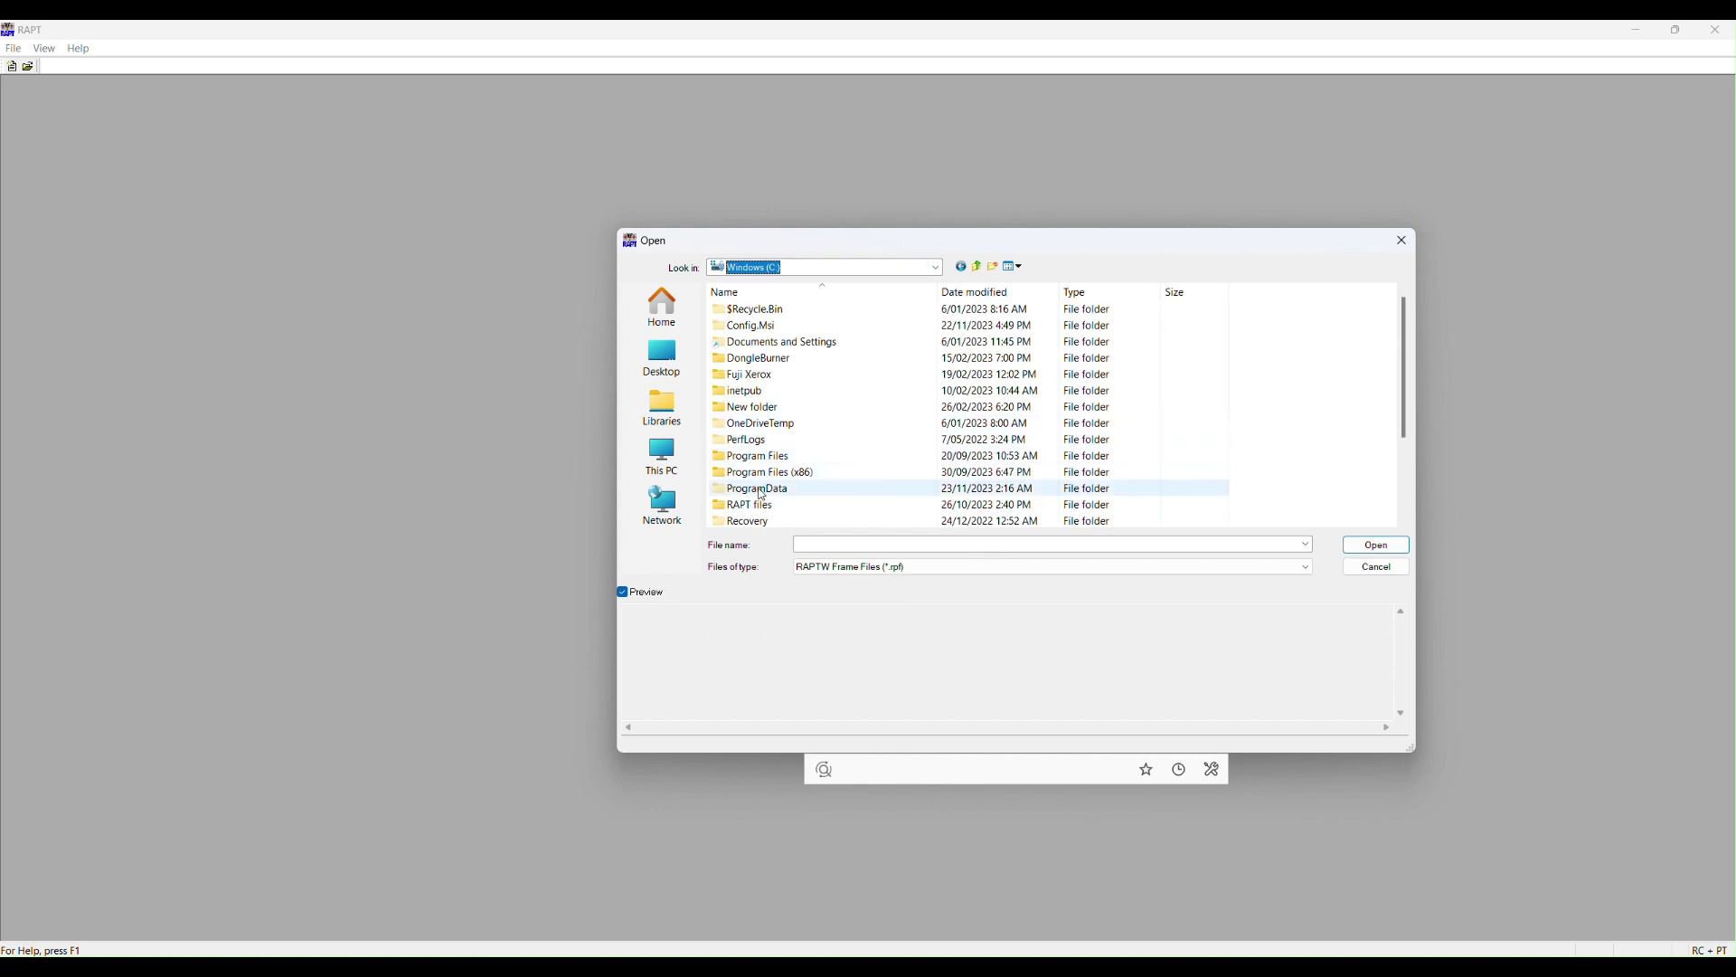
{"action": "double_click", "coordinate": [764, 472]}
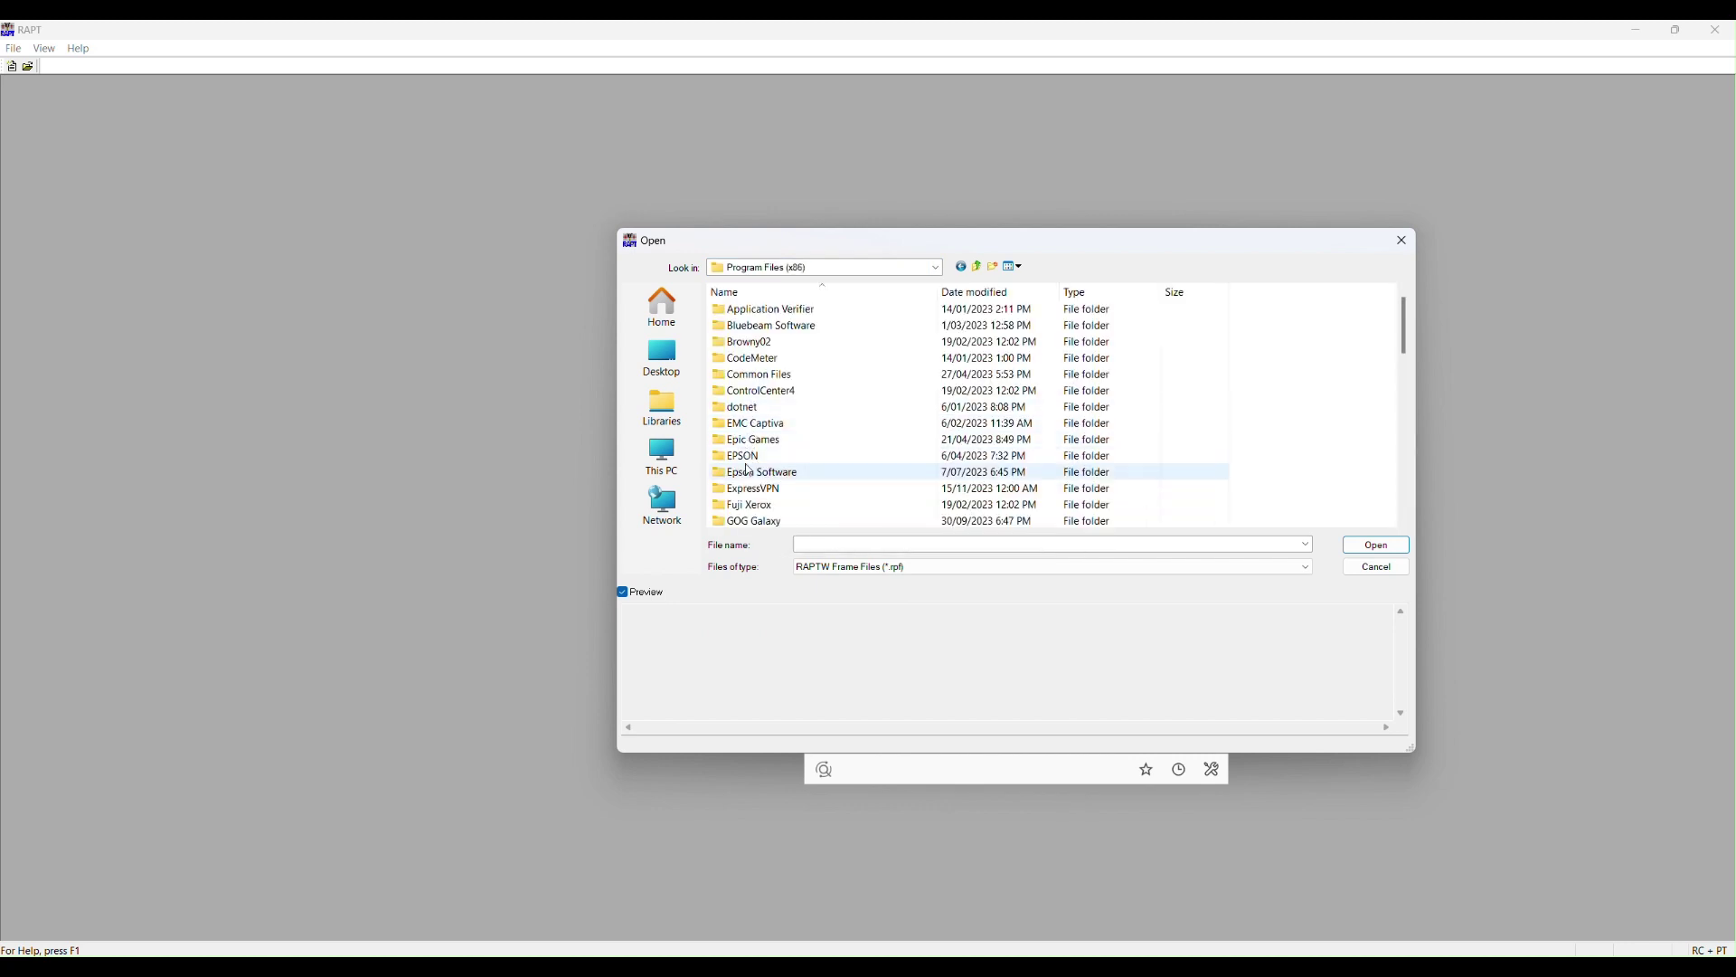
{"action": "scroll", "coordinate": [1406, 407], "scroll_direction": "down", "scroll_amount": 7}
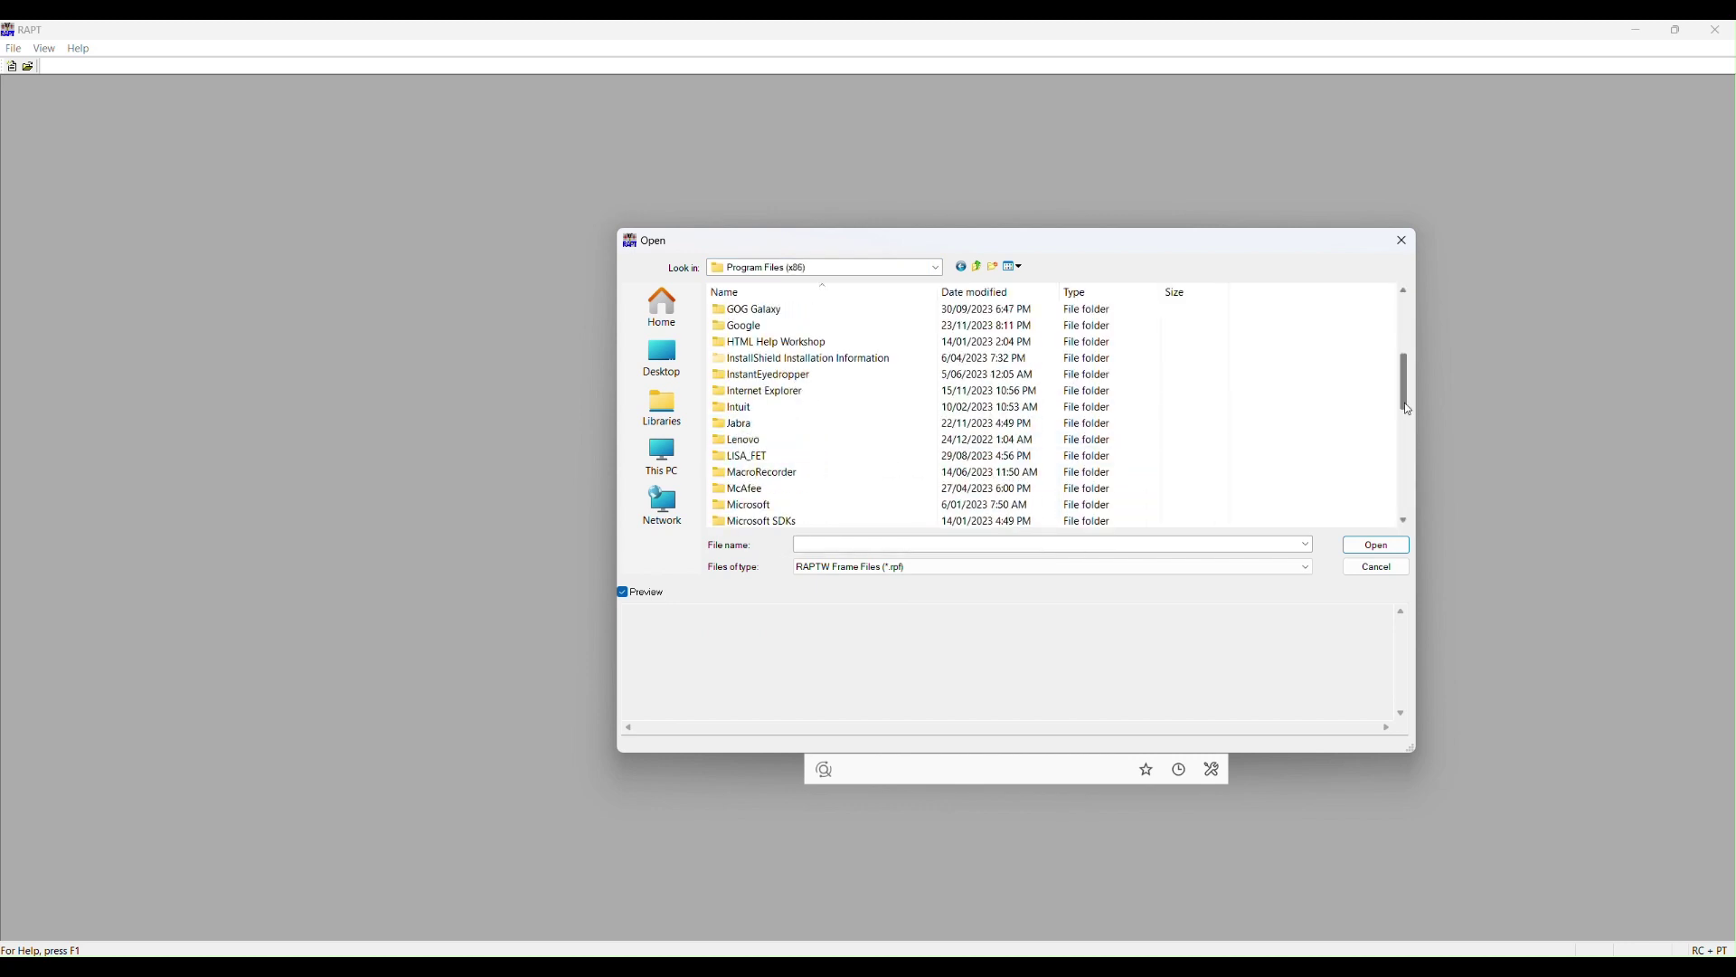
{"action": "scroll", "coordinate": [1413, 425], "scroll_direction": "down", "scroll_amount": 2}
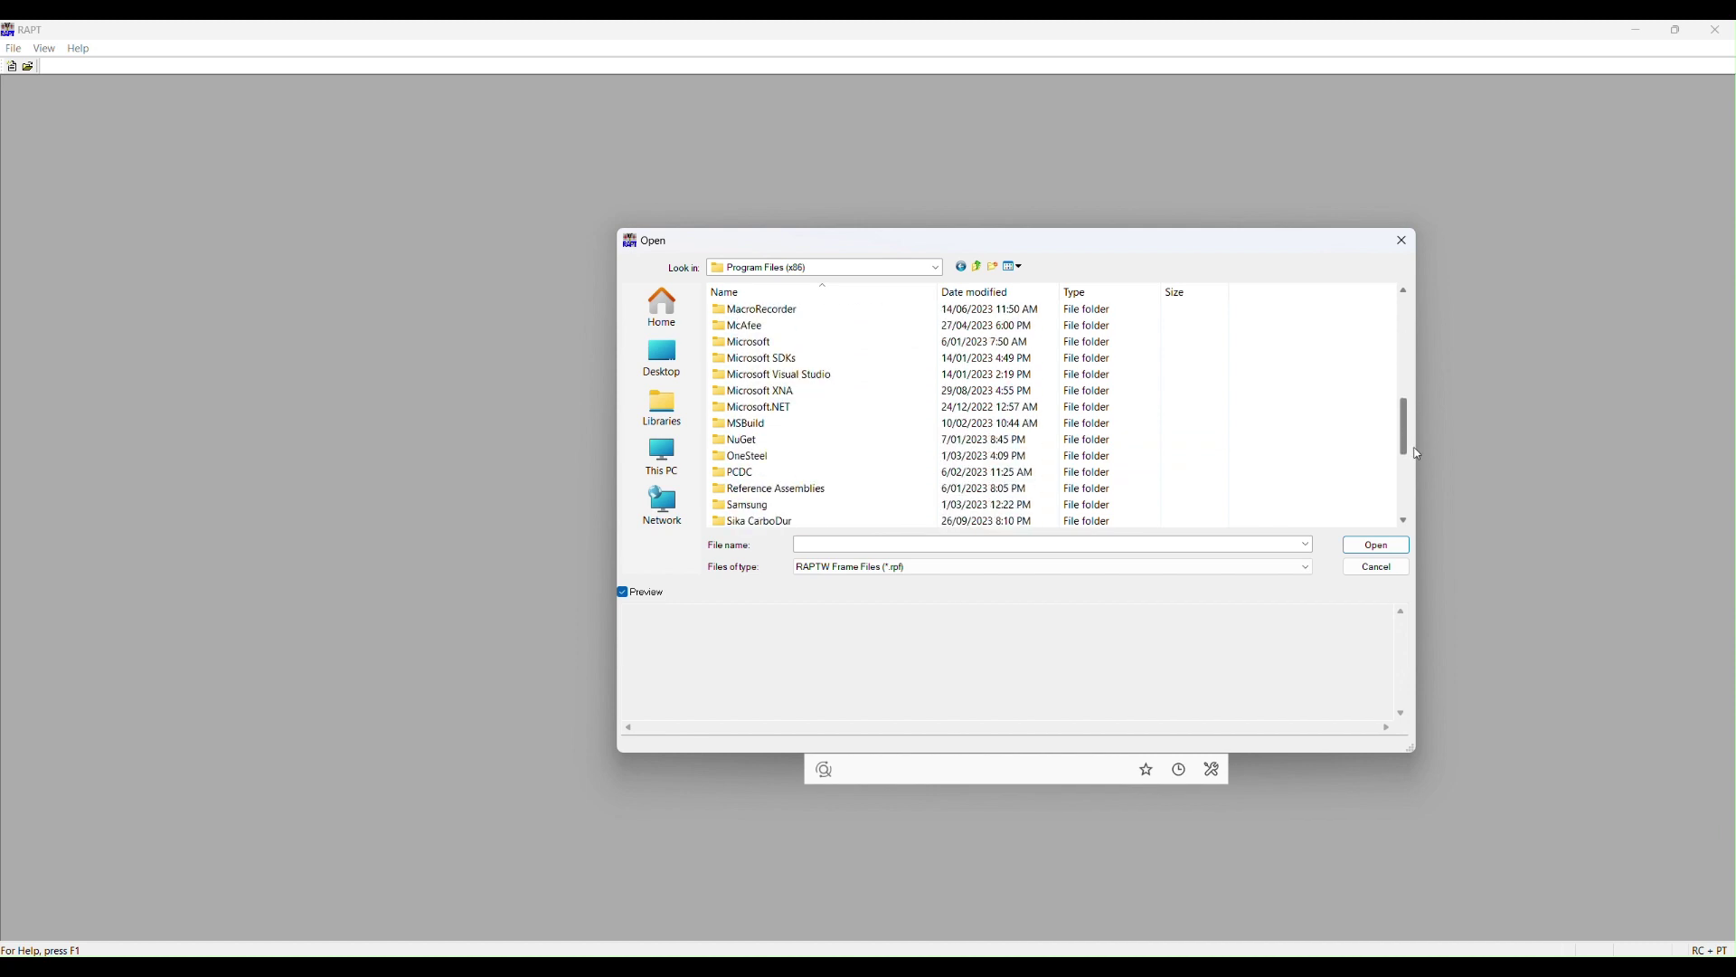
{"action": "double_click", "coordinate": [770, 446]}
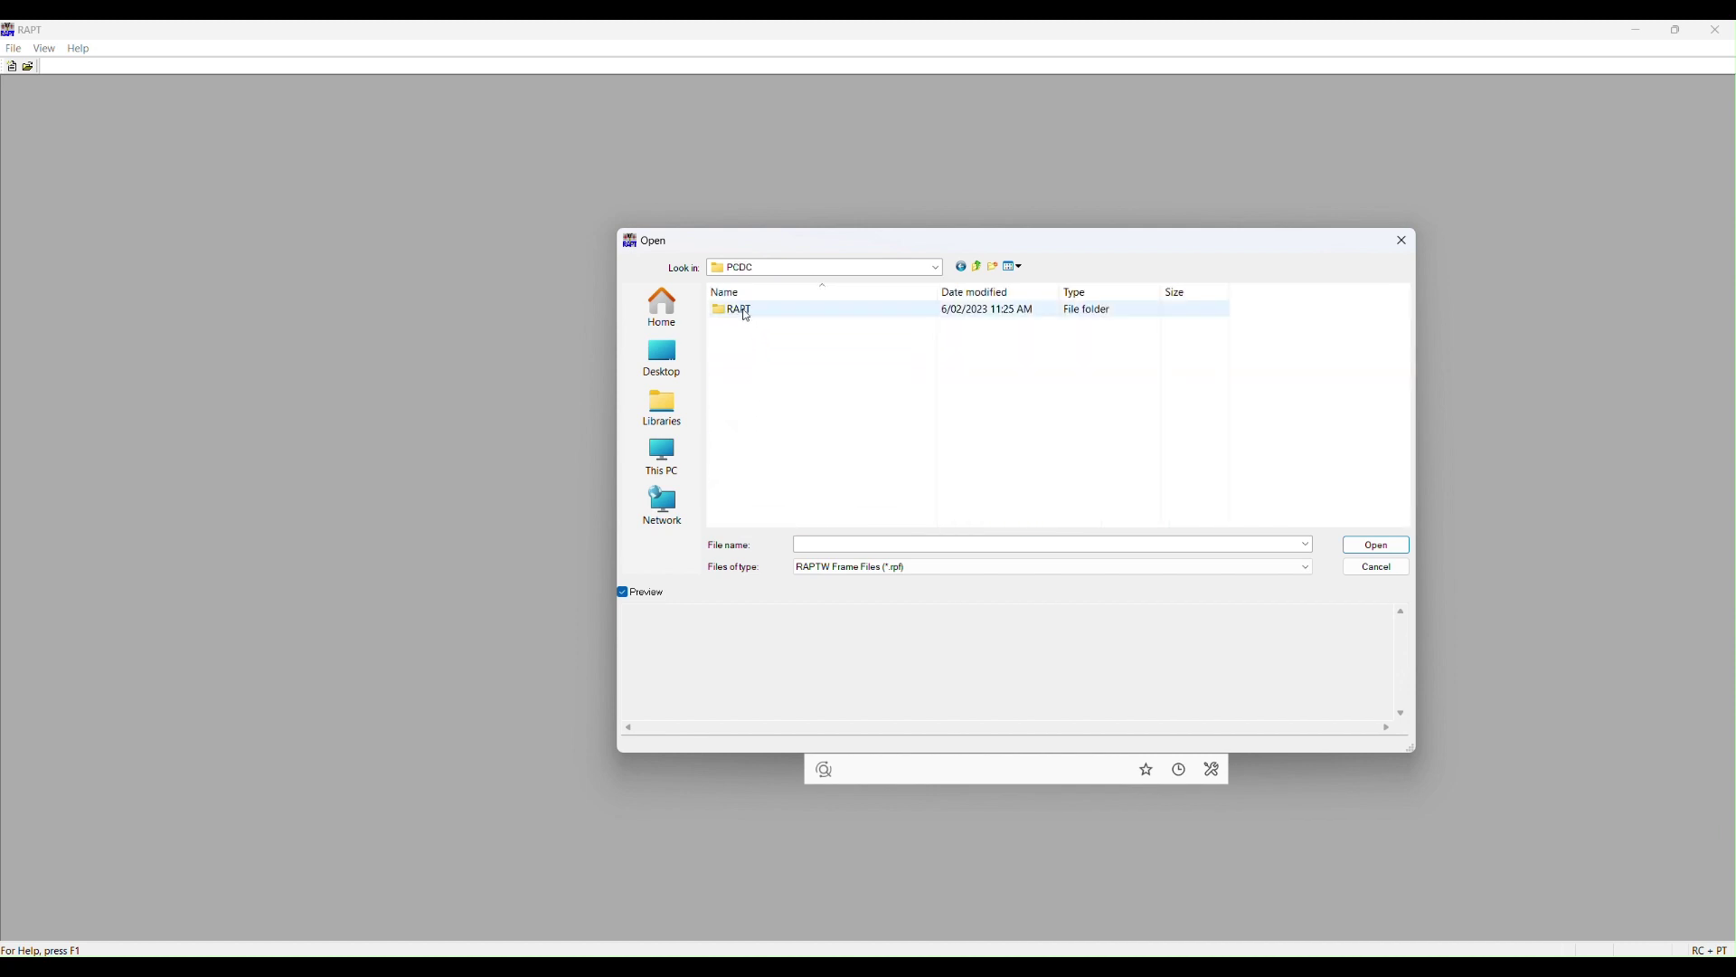
{"action": "double_click", "coordinate": [746, 311]}
{"action": "double_click", "coordinate": [752, 312]}
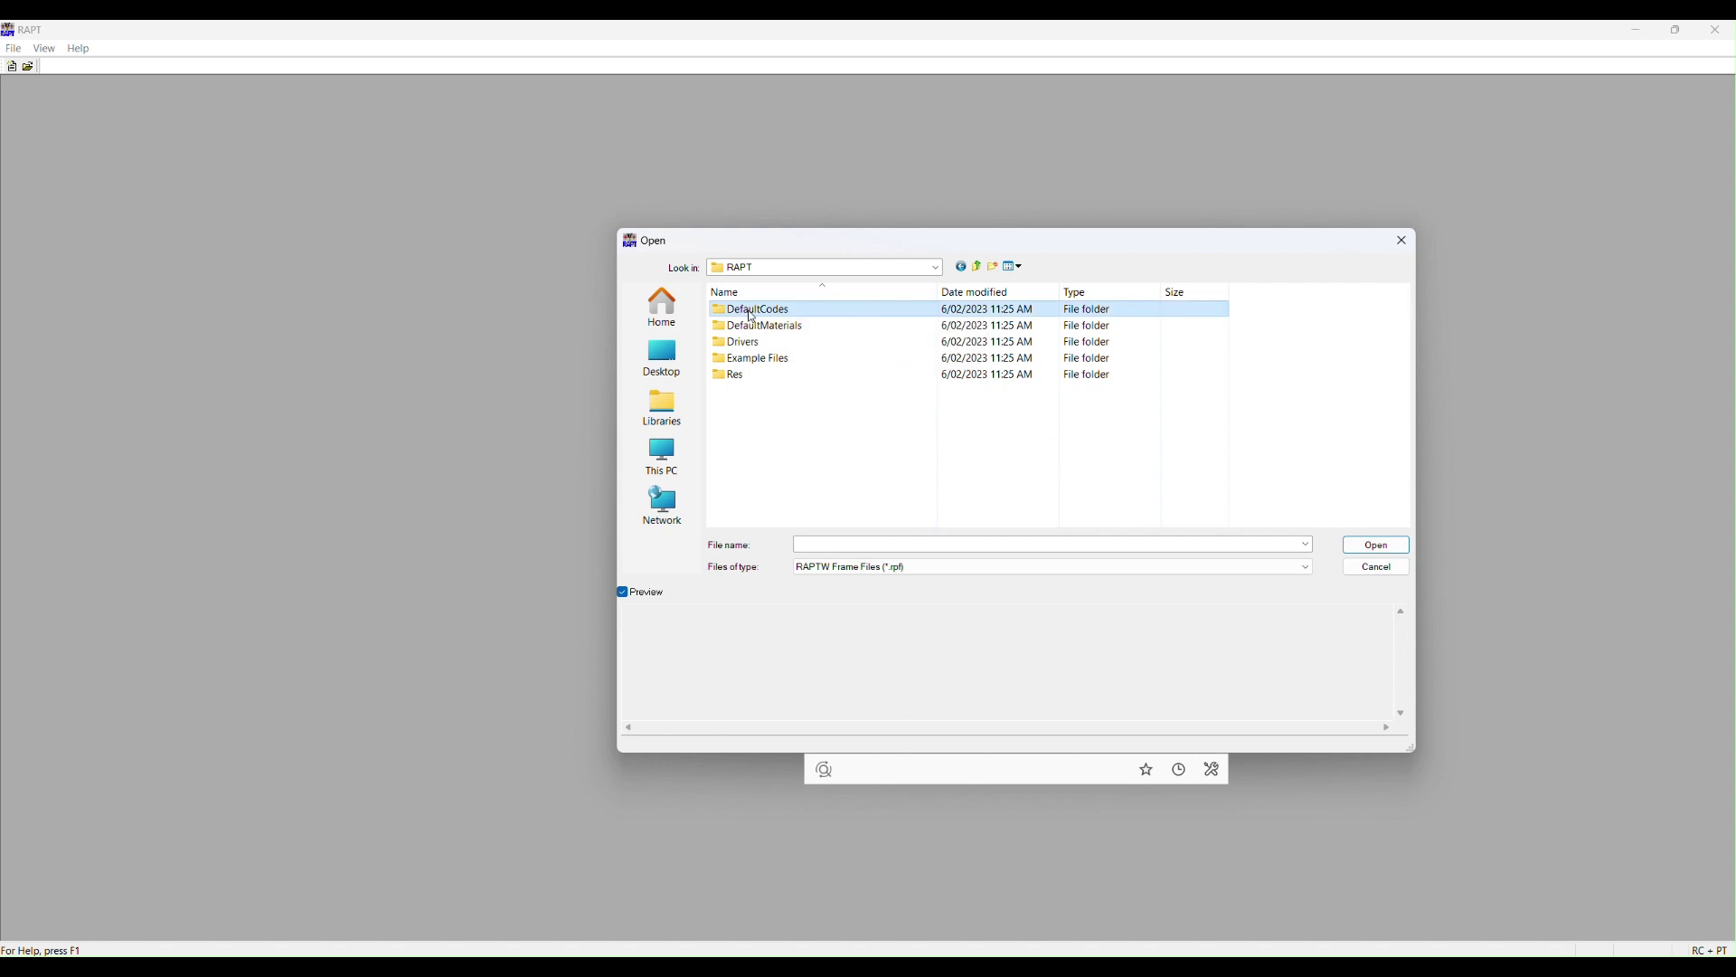
{"action": "left_click", "coordinate": [904, 577]}
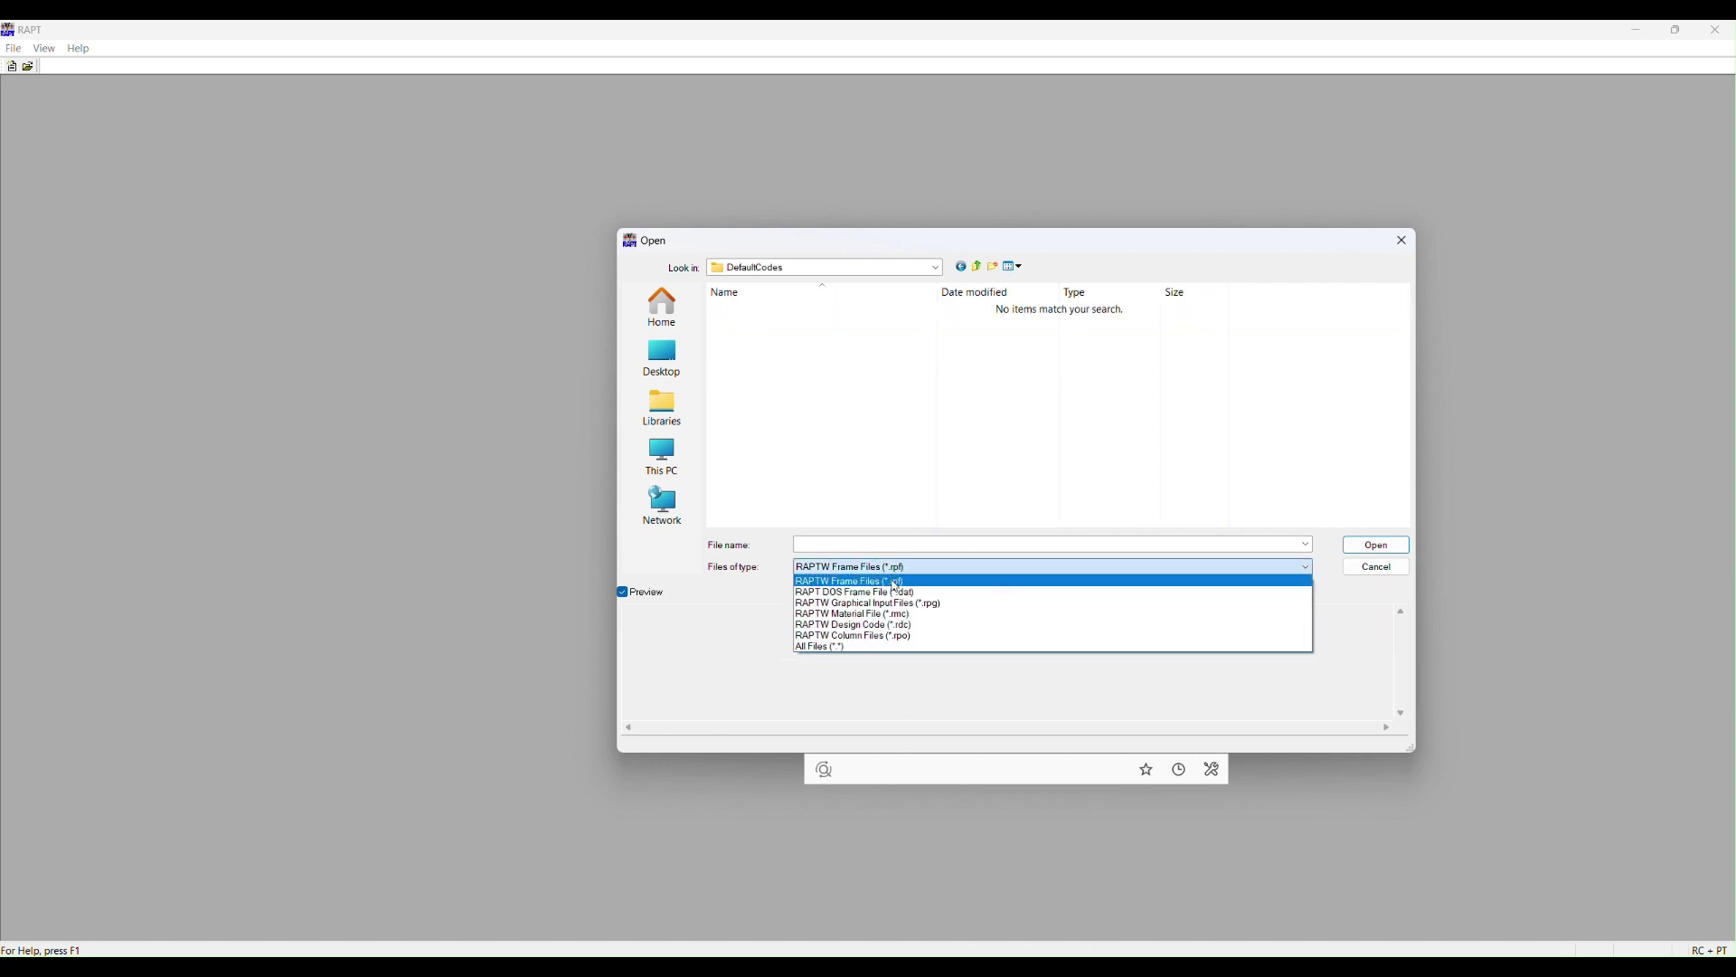
{"action": "left_click", "coordinate": [877, 620]}
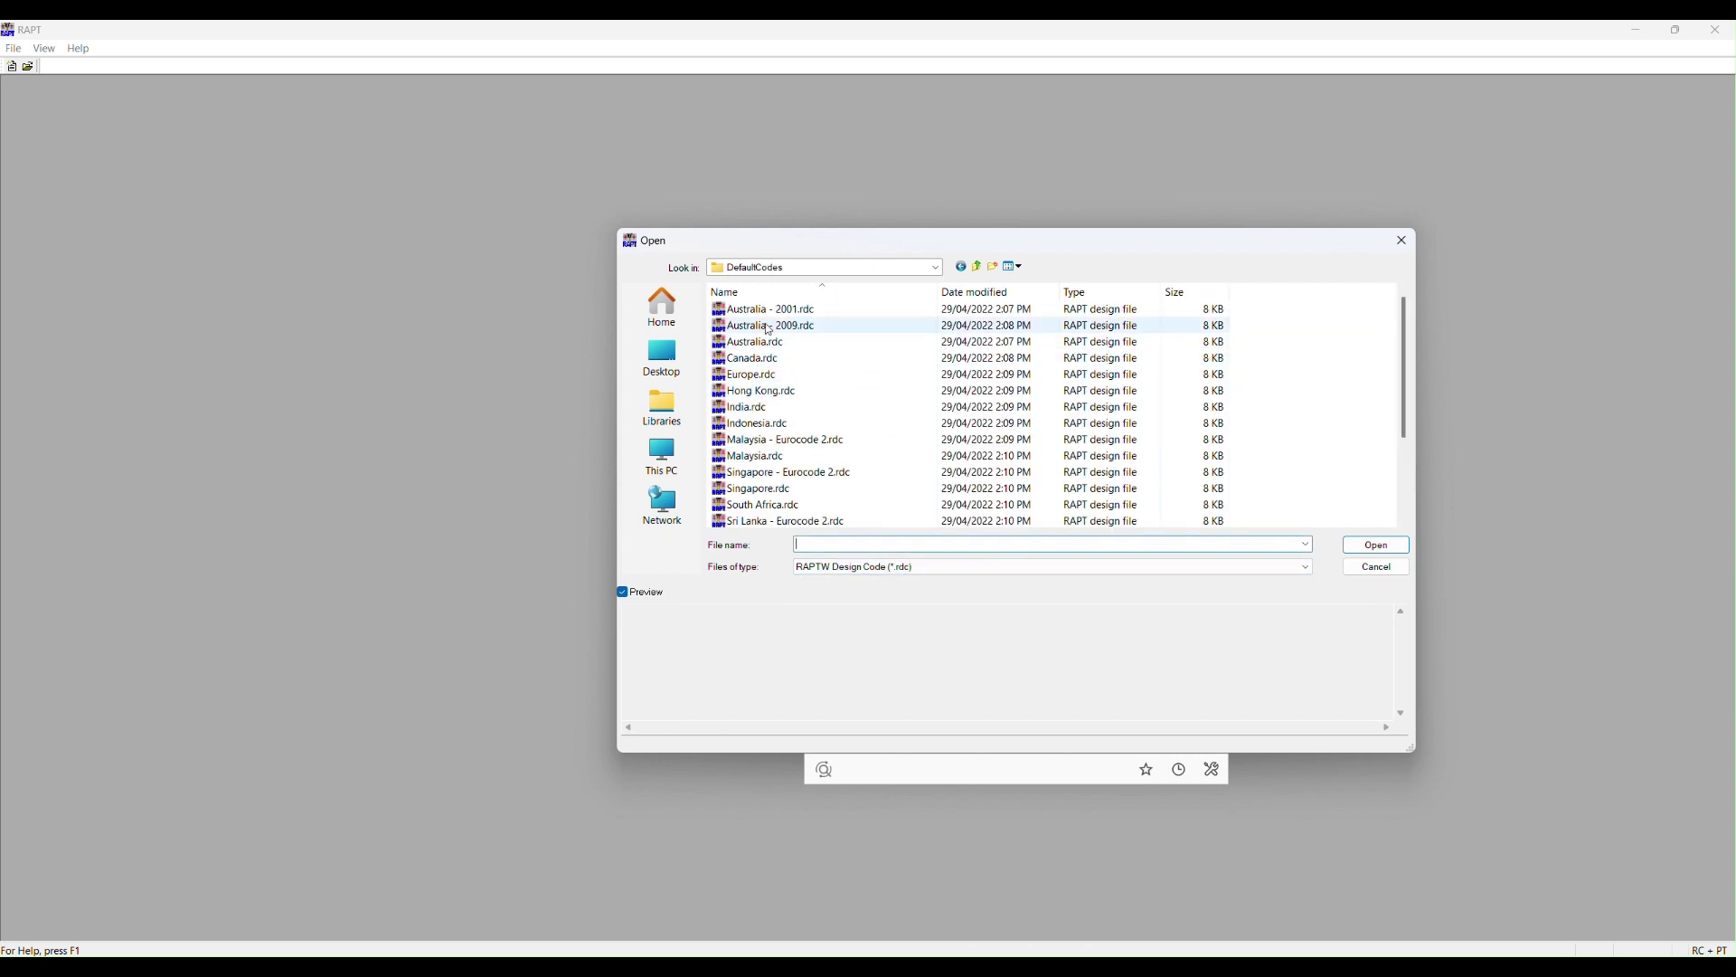
Step: Switch the file filter to RAPTW Material File (*.rmc) and browse to the DefaultMaterials folder inside the RAPT folder
{"action": "left_click", "coordinate": [848, 570]}
{"action": "left_click", "coordinate": [858, 616]}
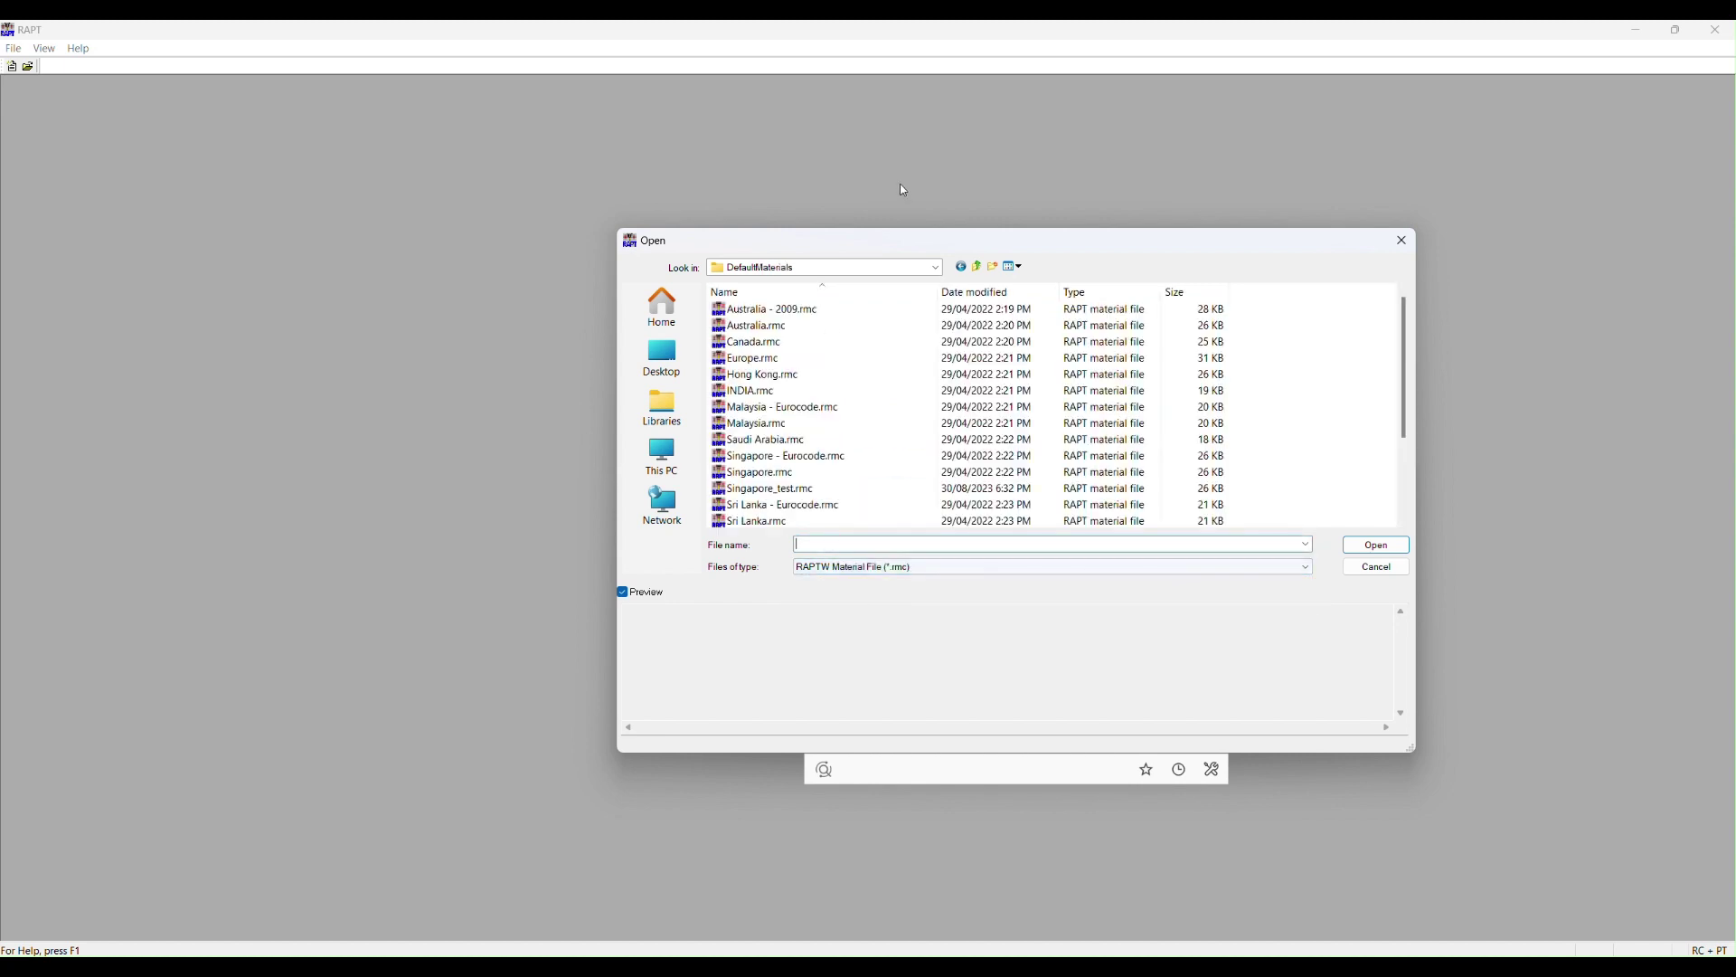
{"action": "left_click", "coordinate": [977, 268]}
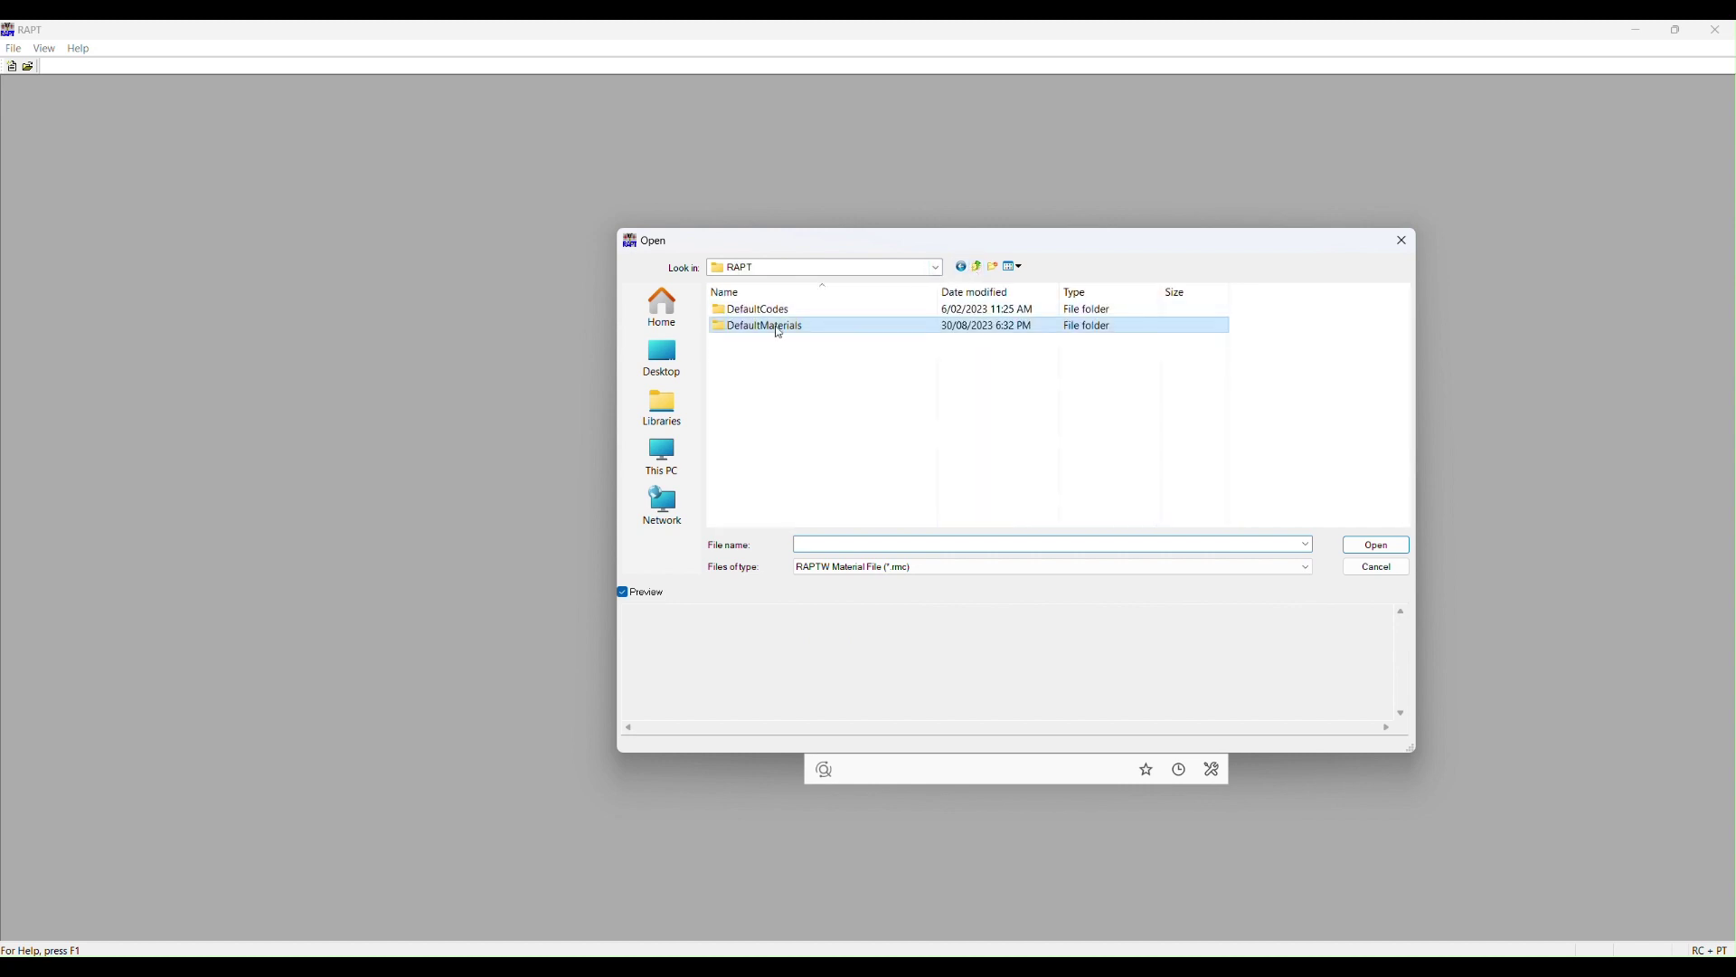
{"action": "double_click", "coordinate": [776, 327]}
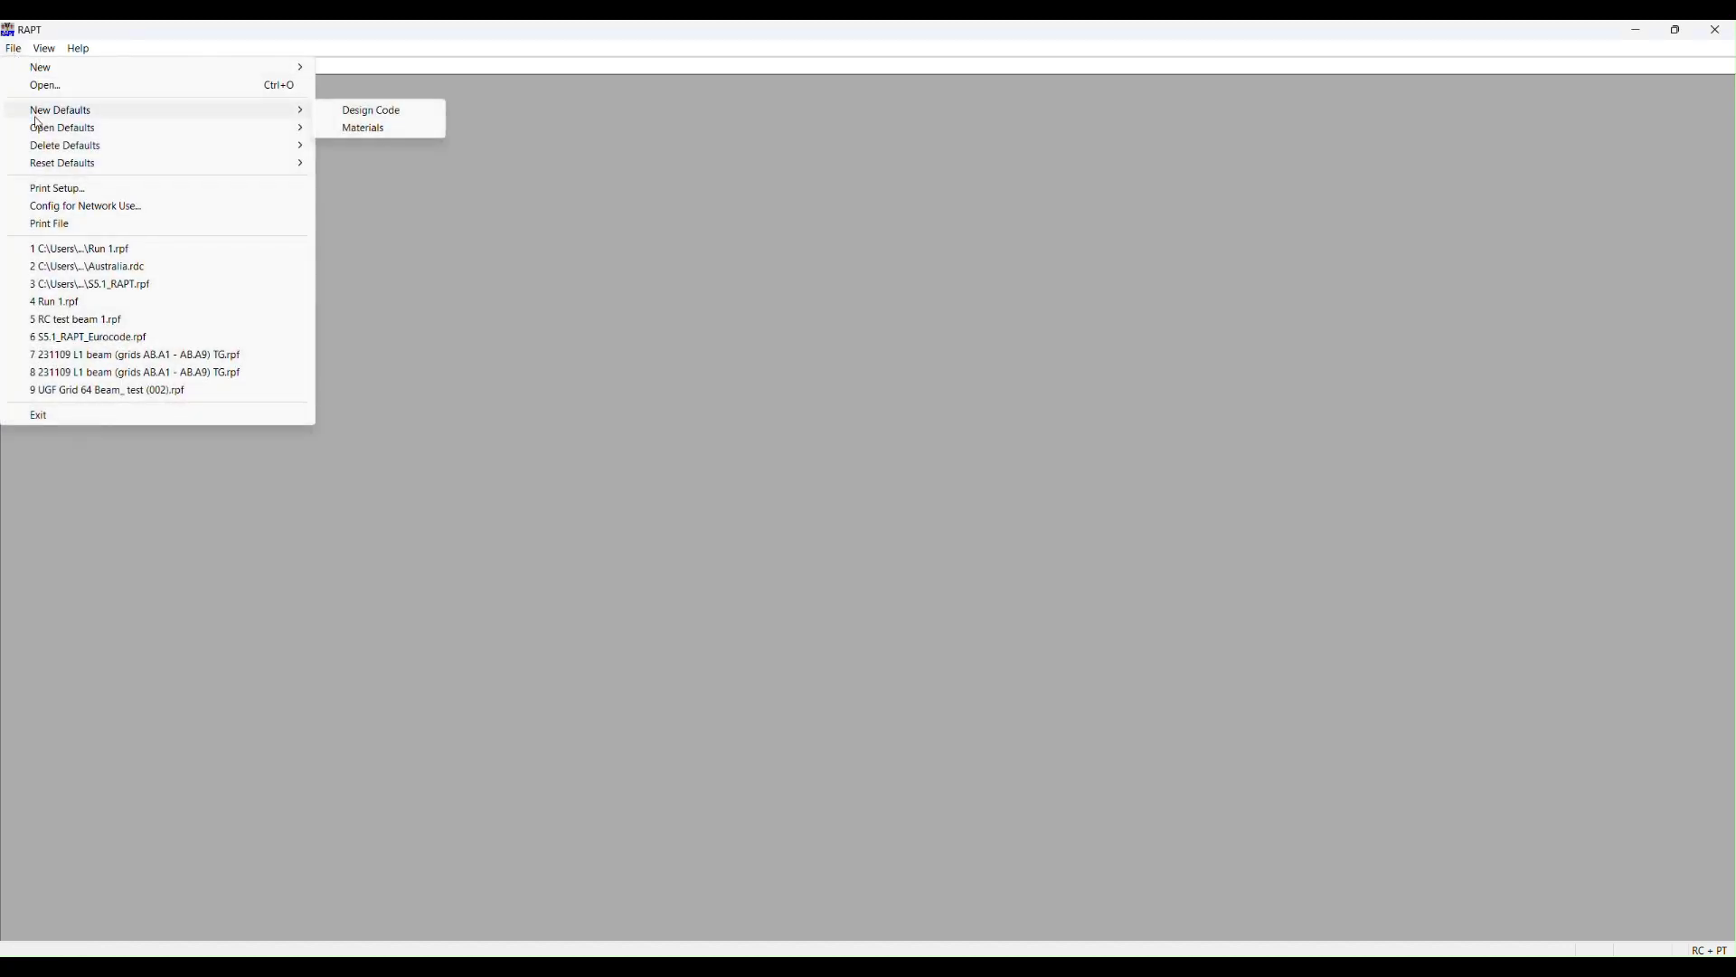
Step: Examine the file commands for creating, opening, deleting and resetting default design codes and materials
{"action": "mouse_move", "coordinate": [49, 145]}
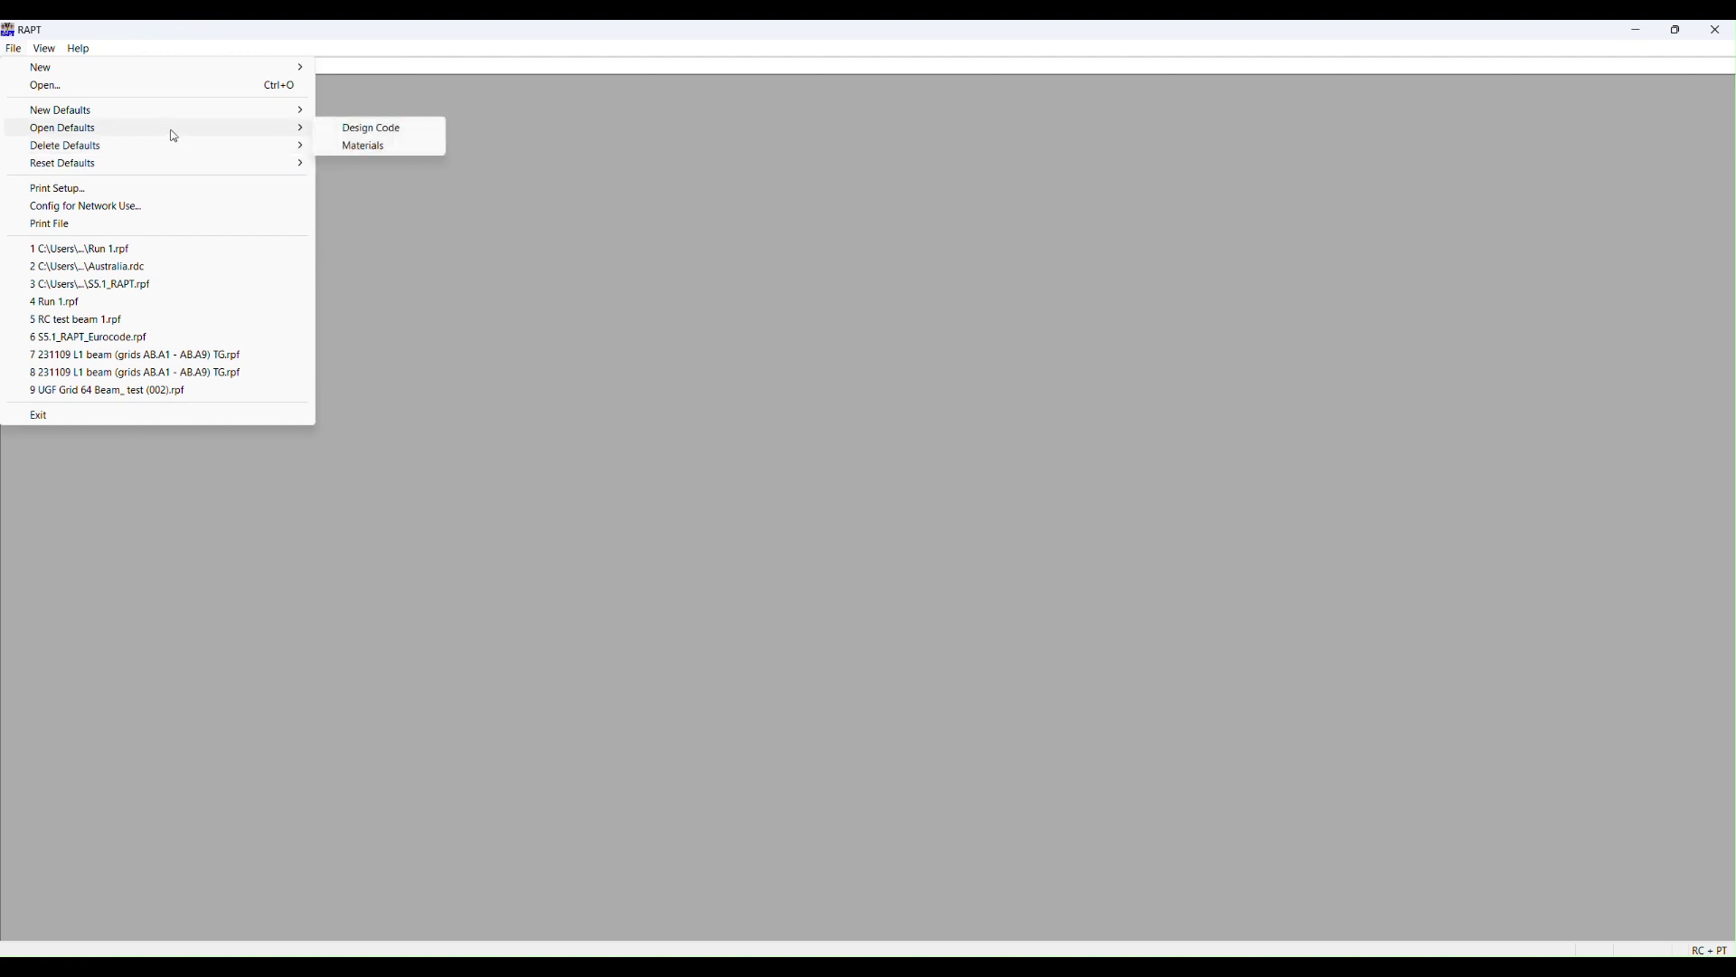
{"action": "mouse_move", "coordinate": [101, 113]}
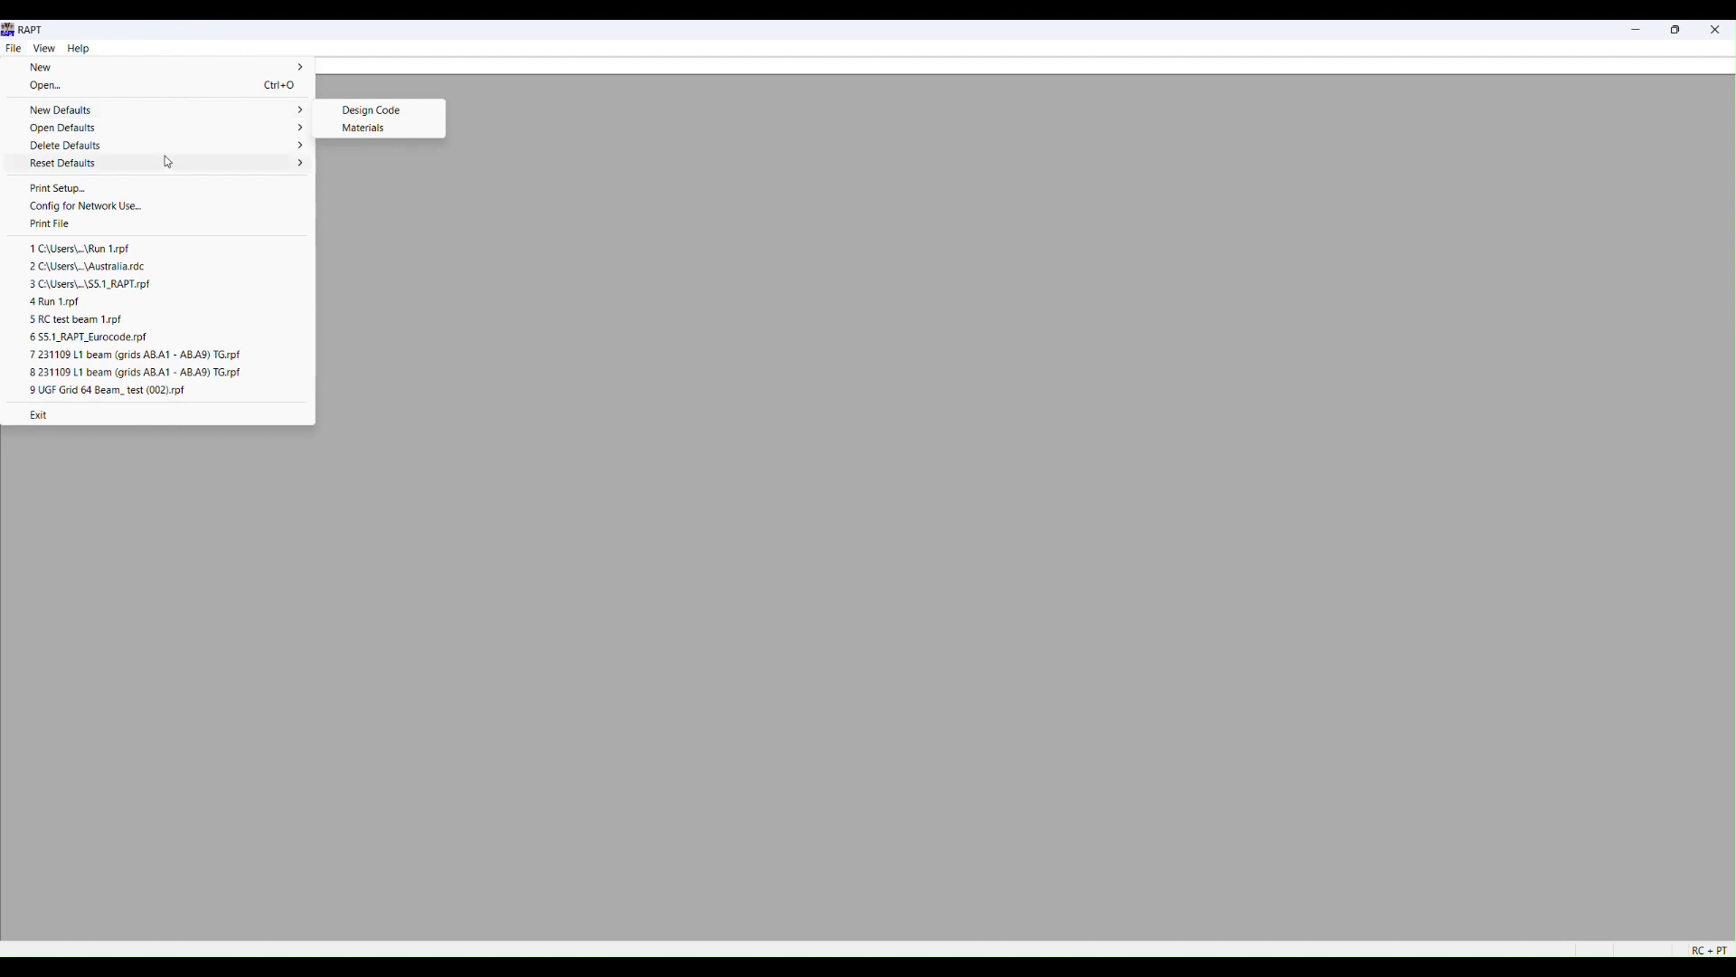
{"action": "mouse_move", "coordinate": [169, 154]}
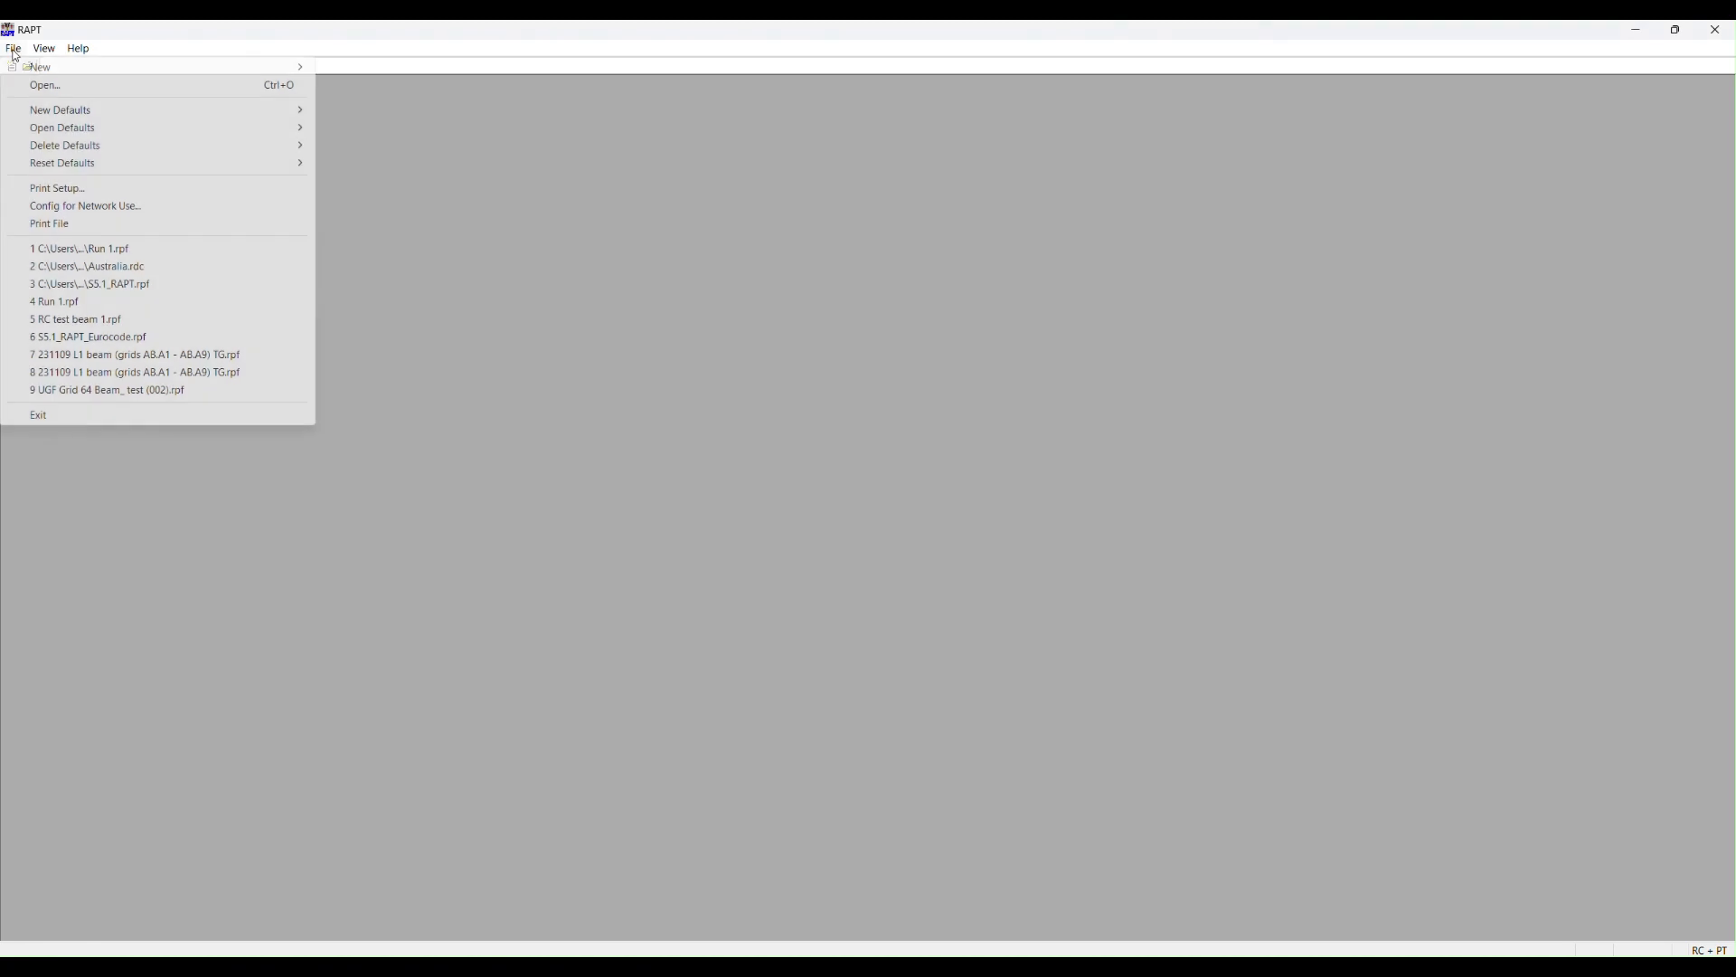
{"action": "left_click", "coordinate": [57, 86]}
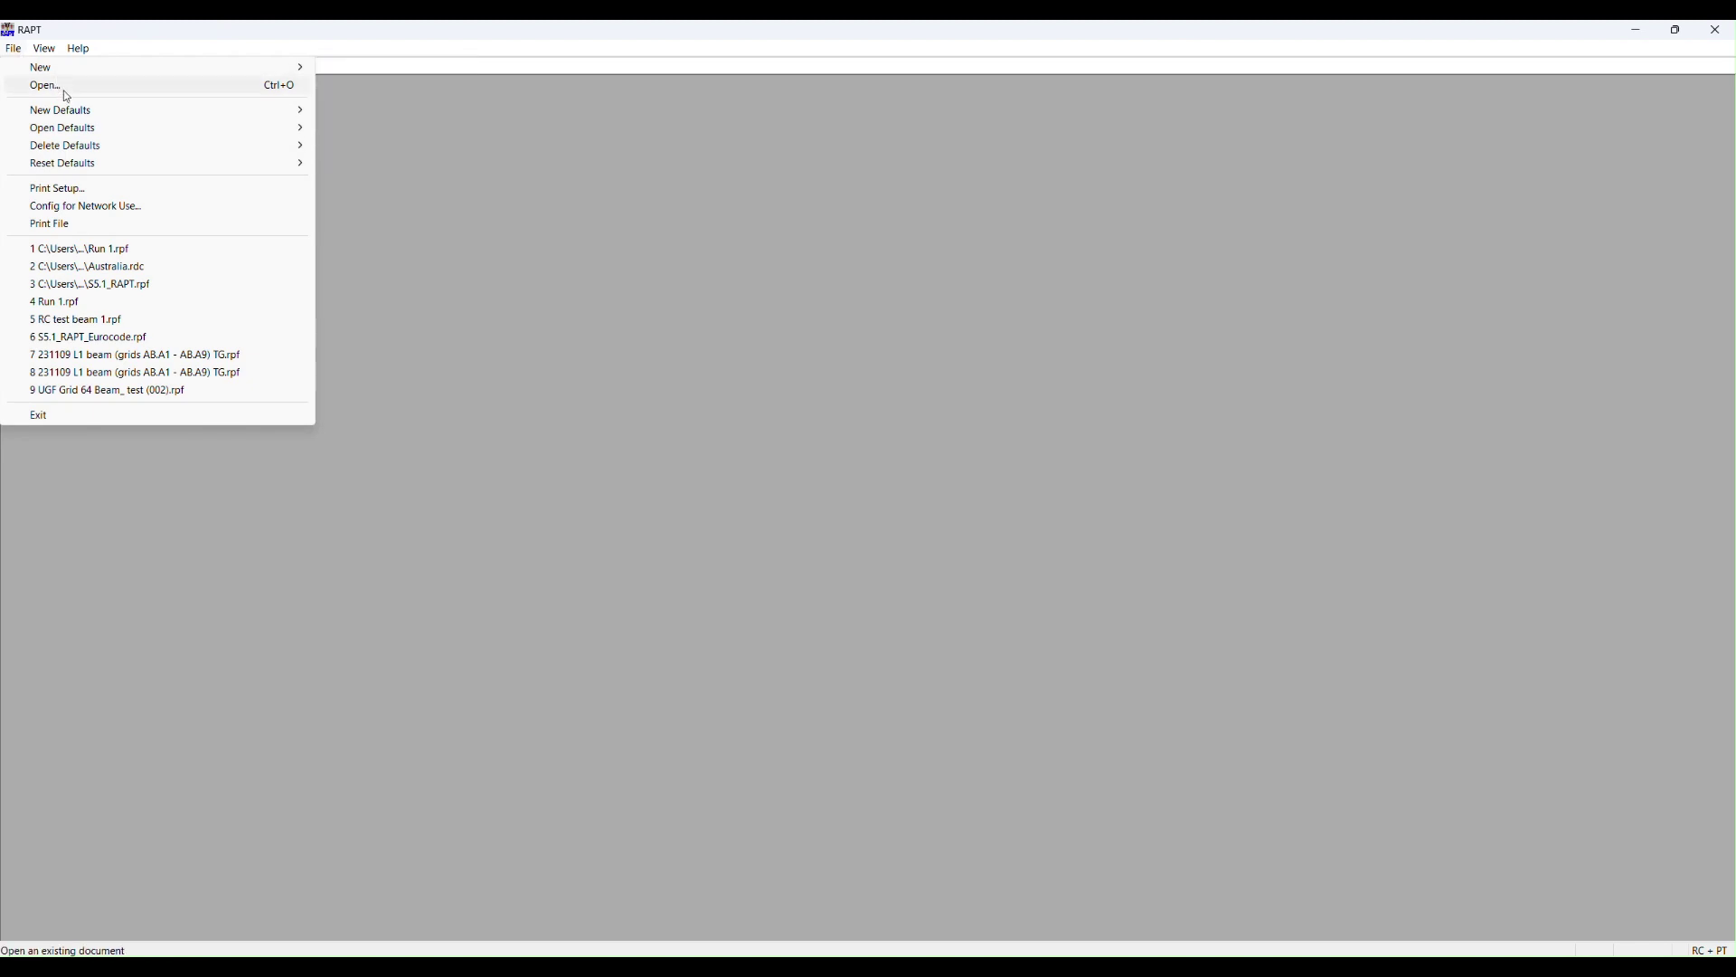
{"action": "mouse_move", "coordinate": [73, 114]}
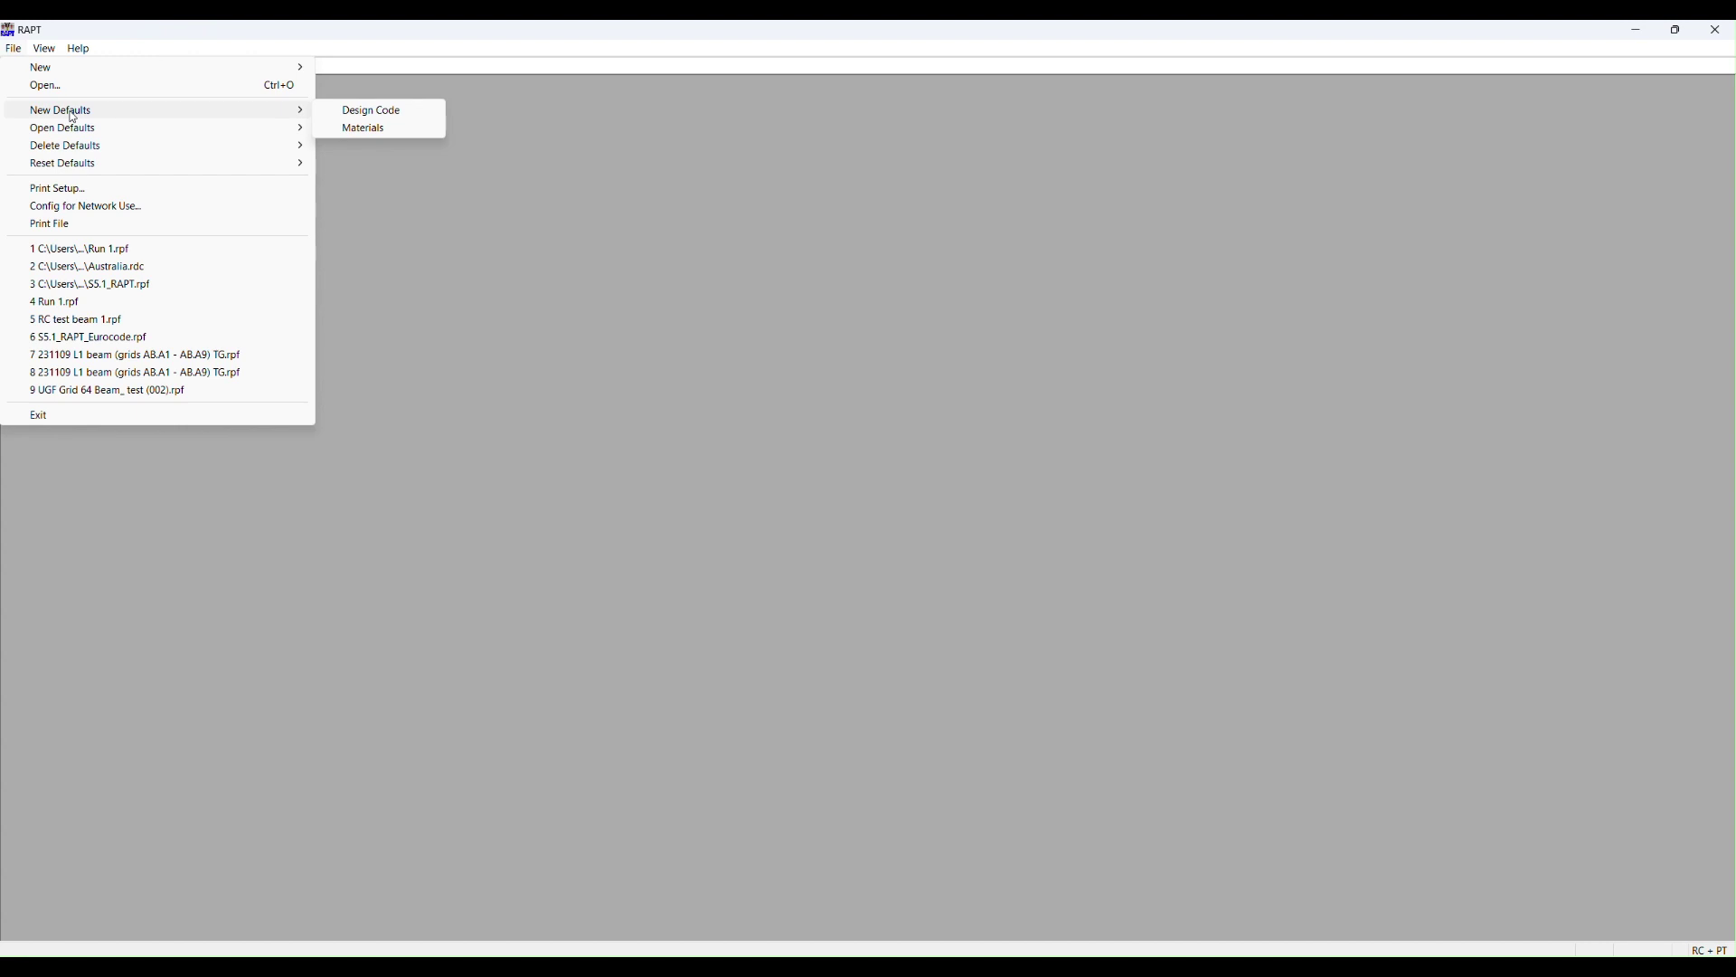
{"action": "left_click", "coordinate": [342, 110]}
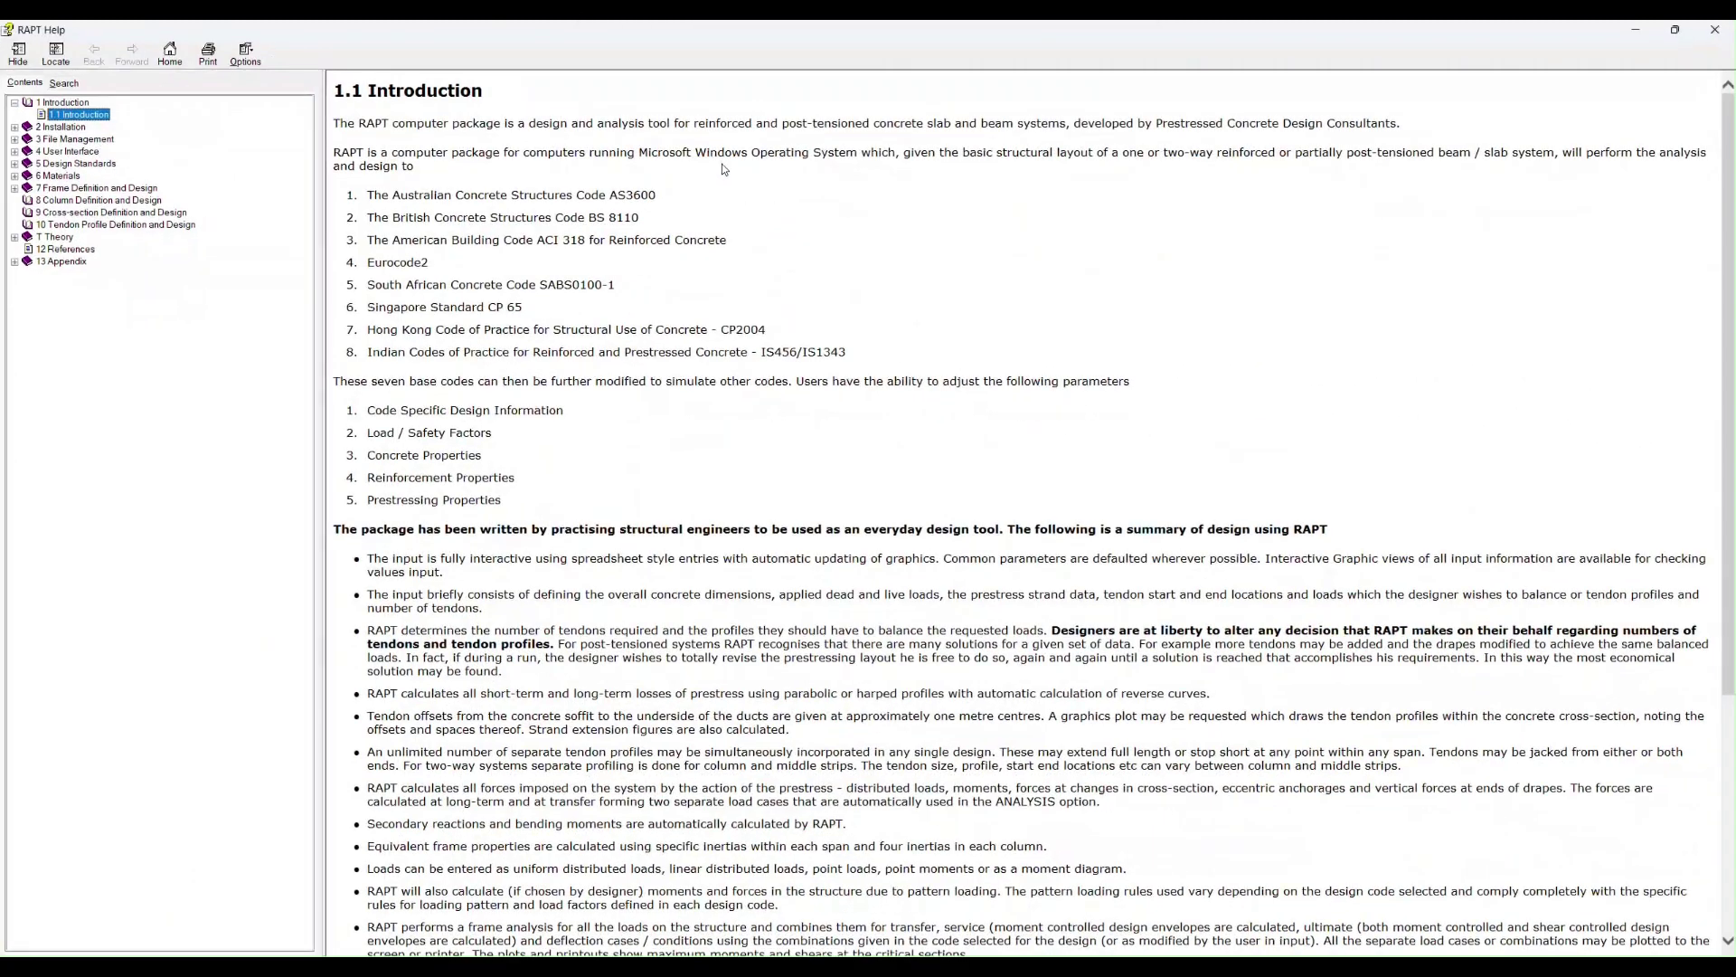
Step: Switch to RAPT Help and read the Dongle Setup topic of the Installation chapter through to its Network Access section
{"action": "left_click", "coordinate": [14, 128]}
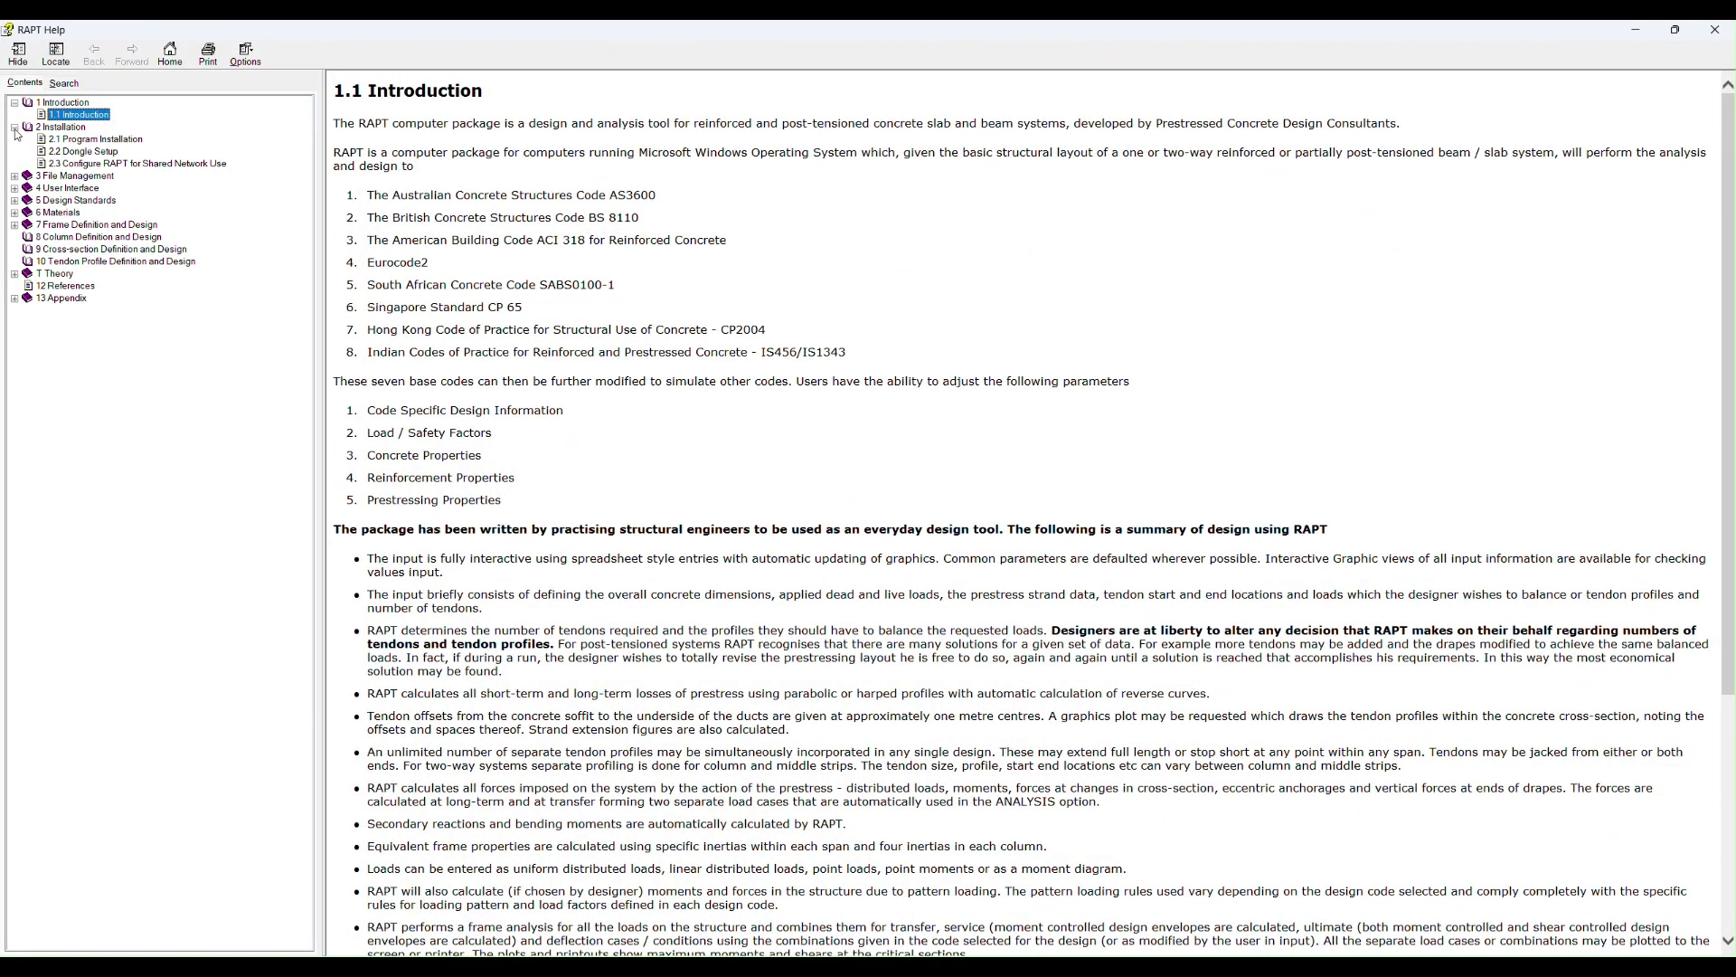
{"action": "left_click", "coordinate": [91, 152]}
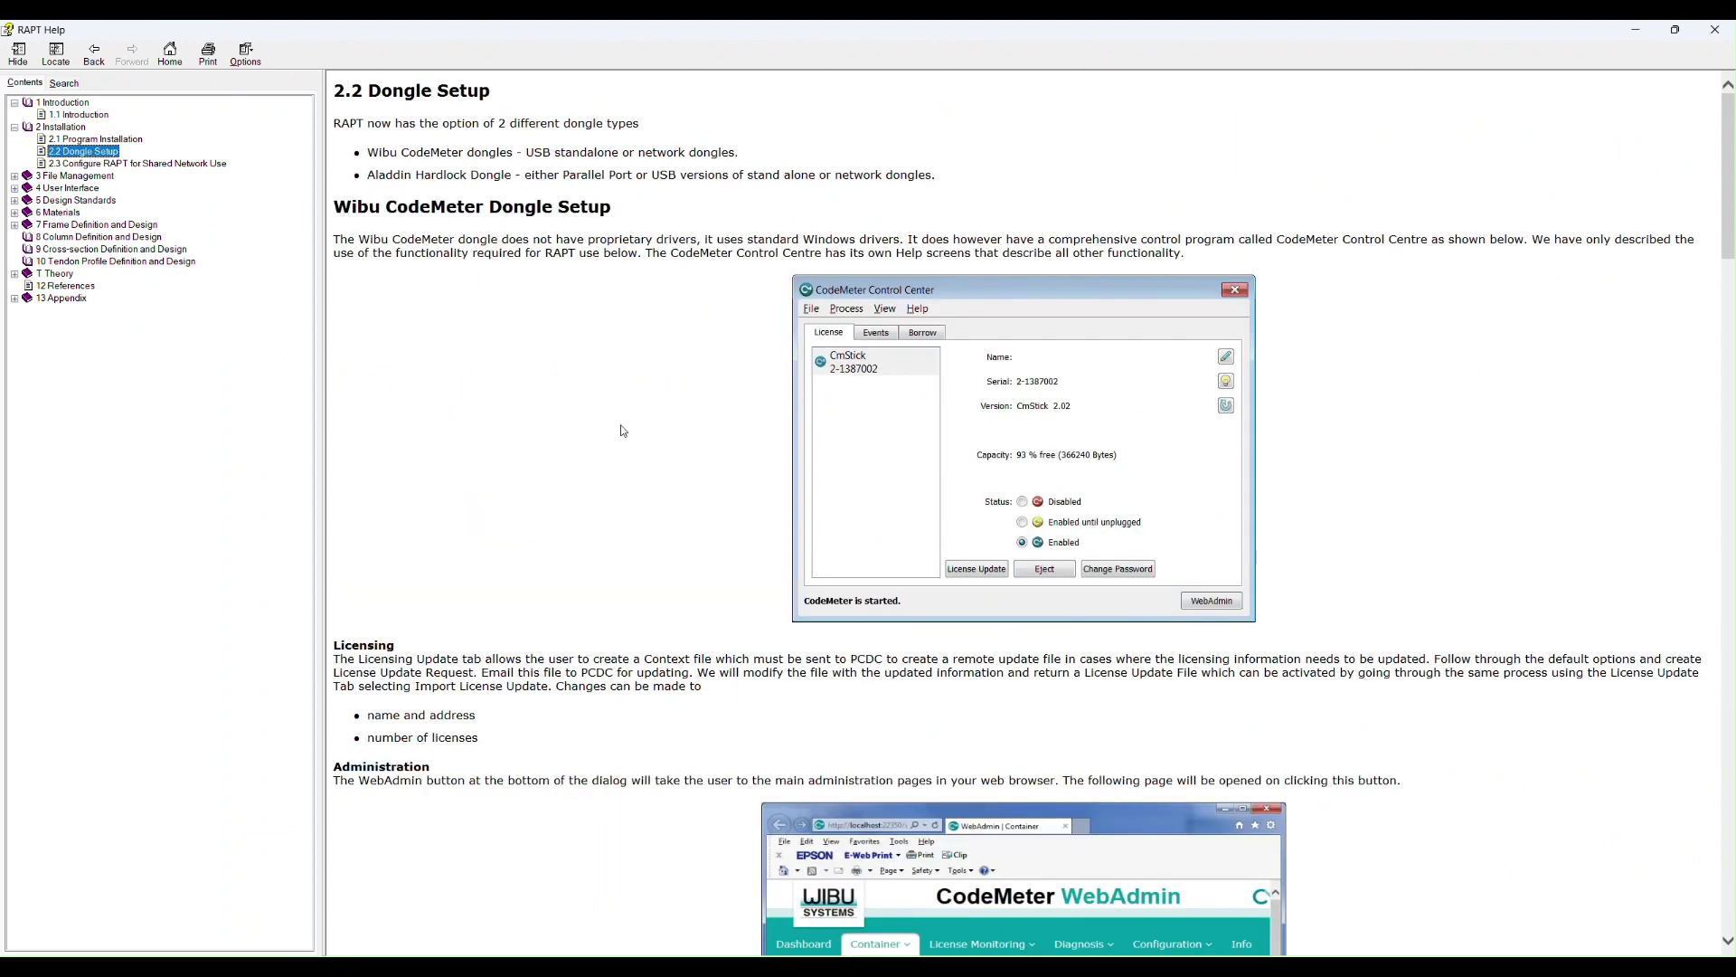
{"action": "left_click_drag", "start_coordinate": [1723, 241], "coordinate": [1712, 501]}
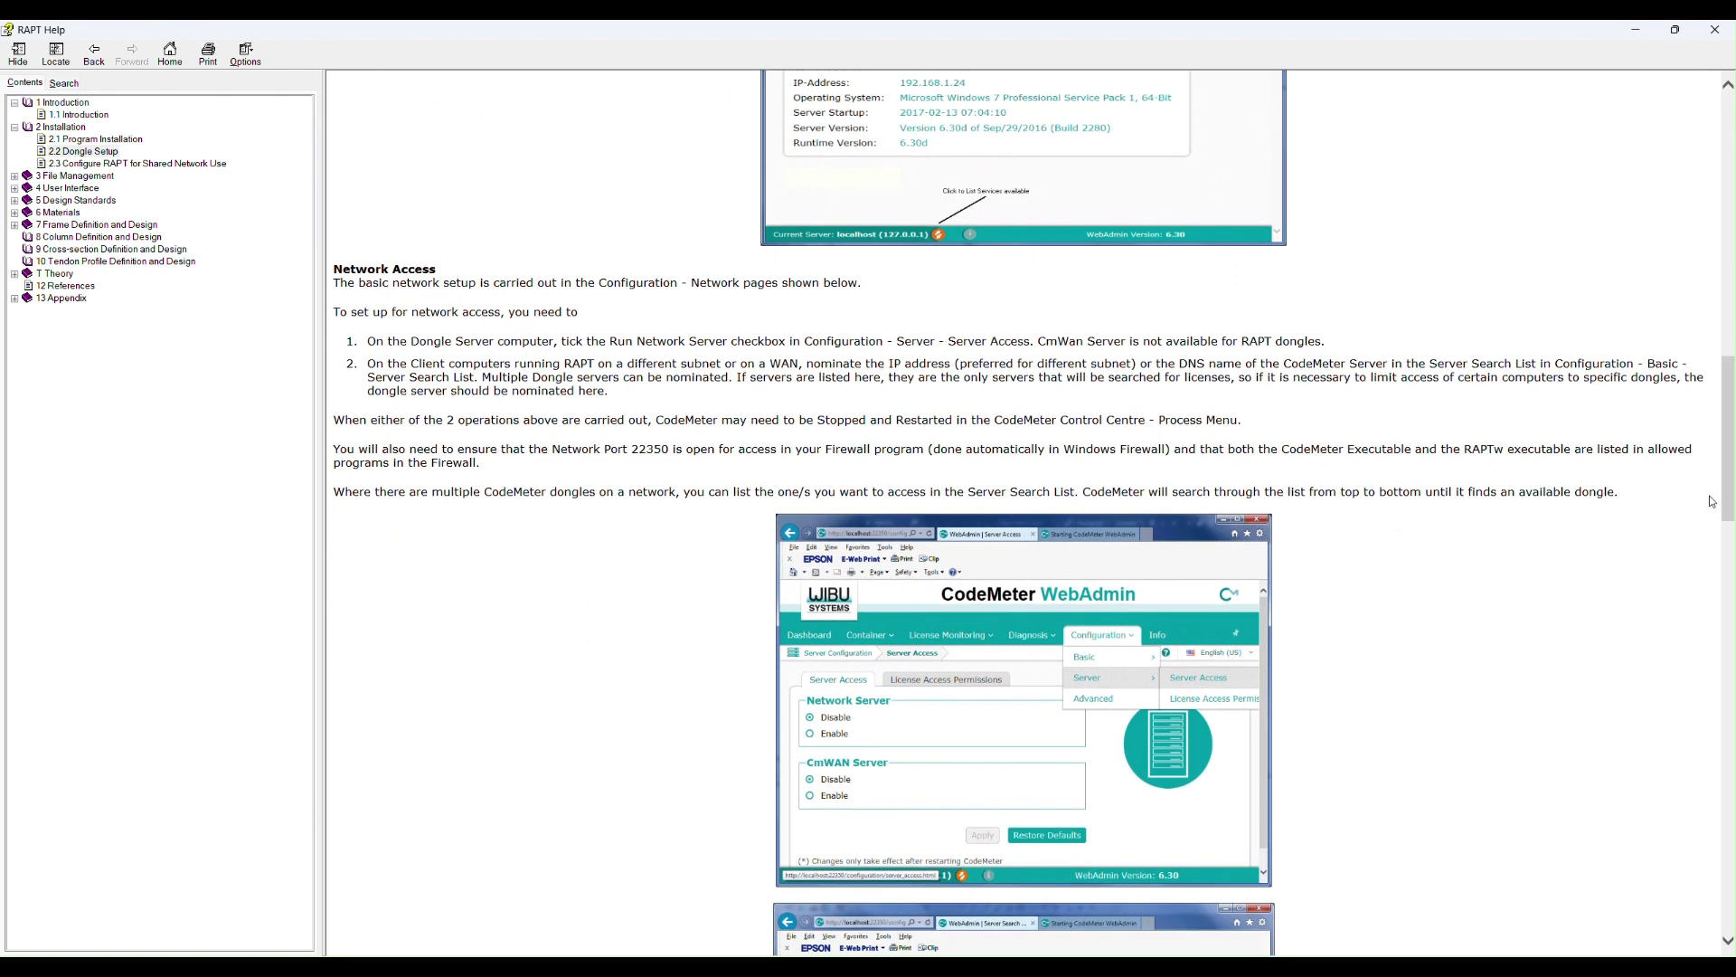